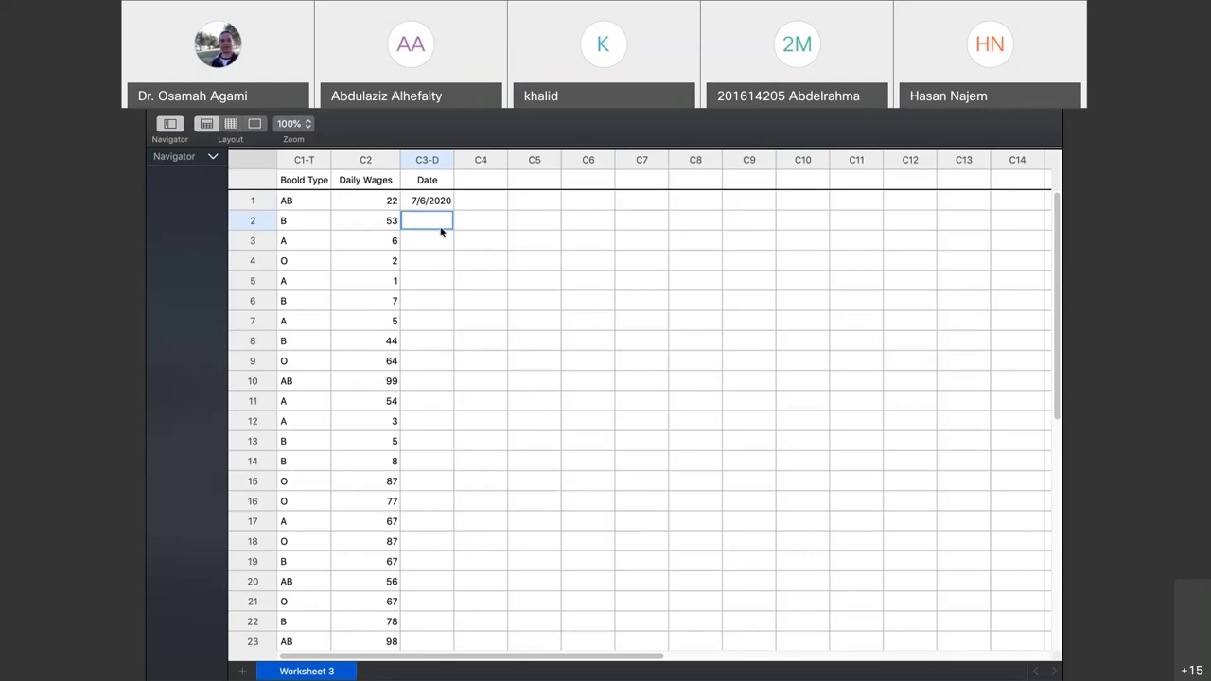
# Correct the misspelled header of column C1 to read Blood Type
pyautogui.click(302, 181)
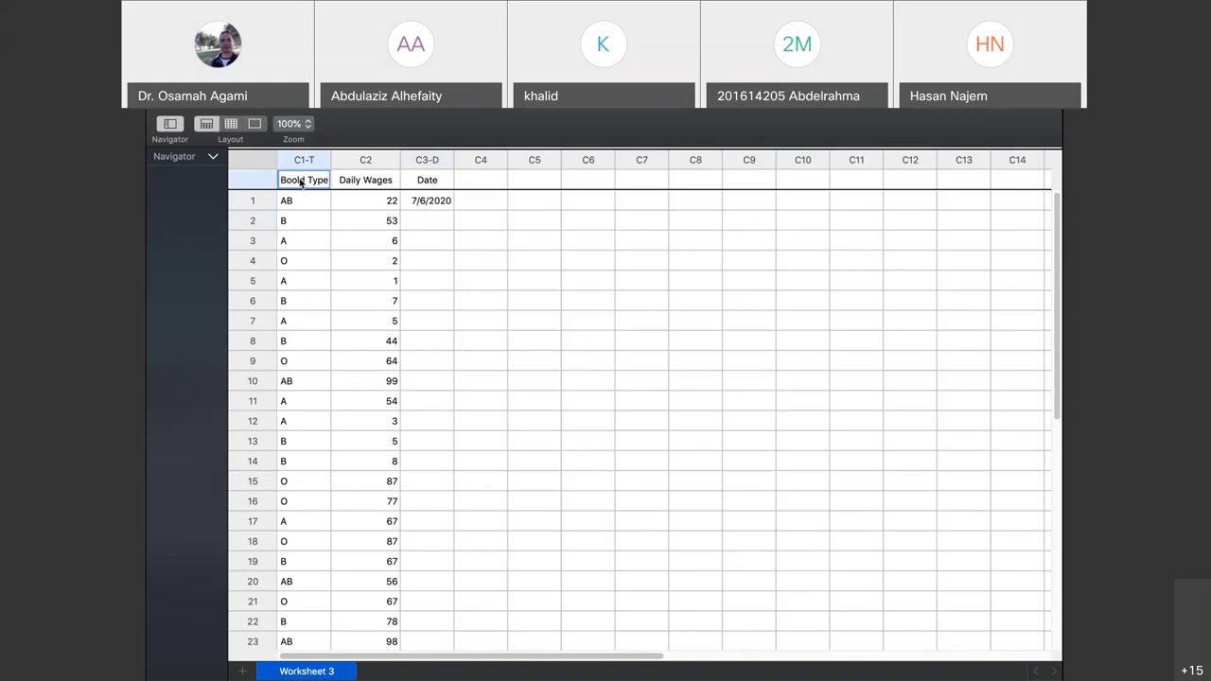
pyautogui.doubleClick(301, 181)
pyautogui.write('Blood')
pyautogui.click(423, 241)
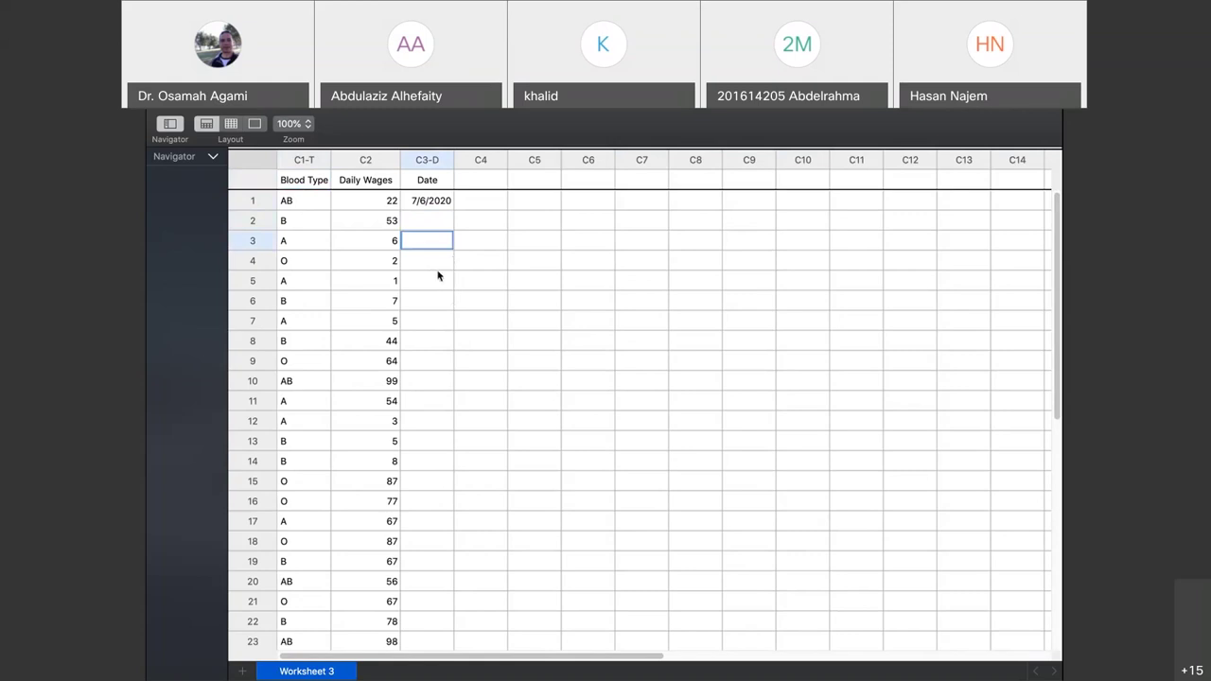
pyautogui.moveTo(352, 134)
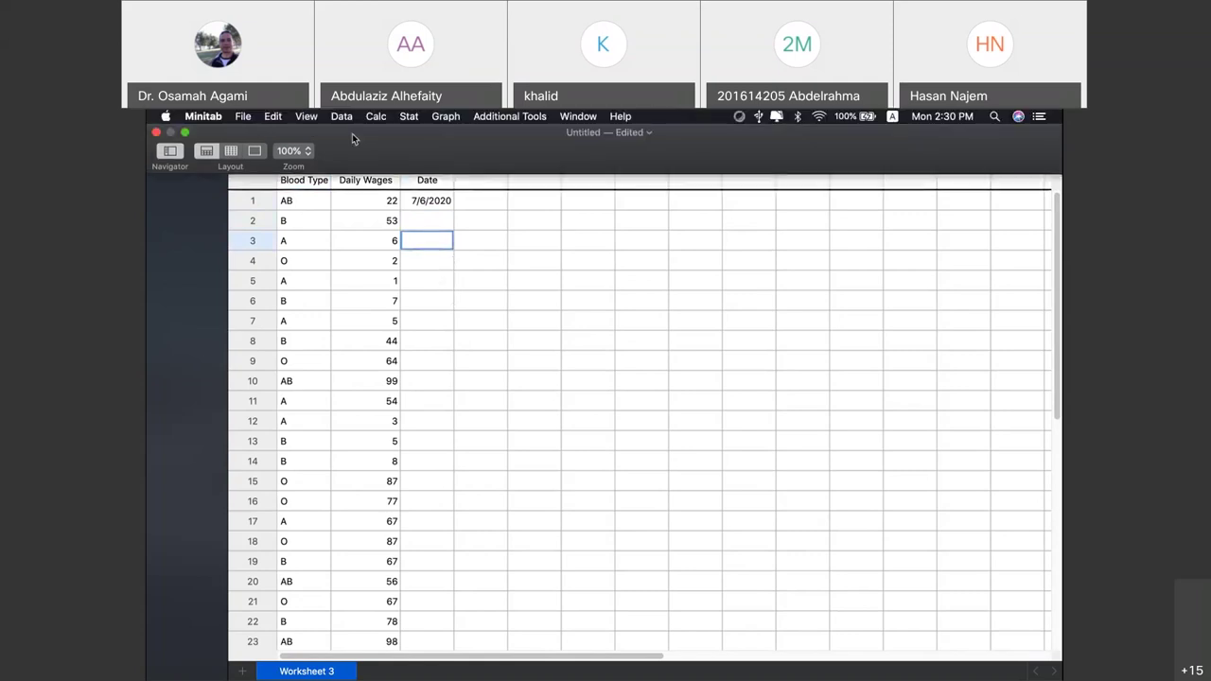
pyautogui.click(237, 116)
pyautogui.click(240, 116)
pyautogui.click(241, 115)
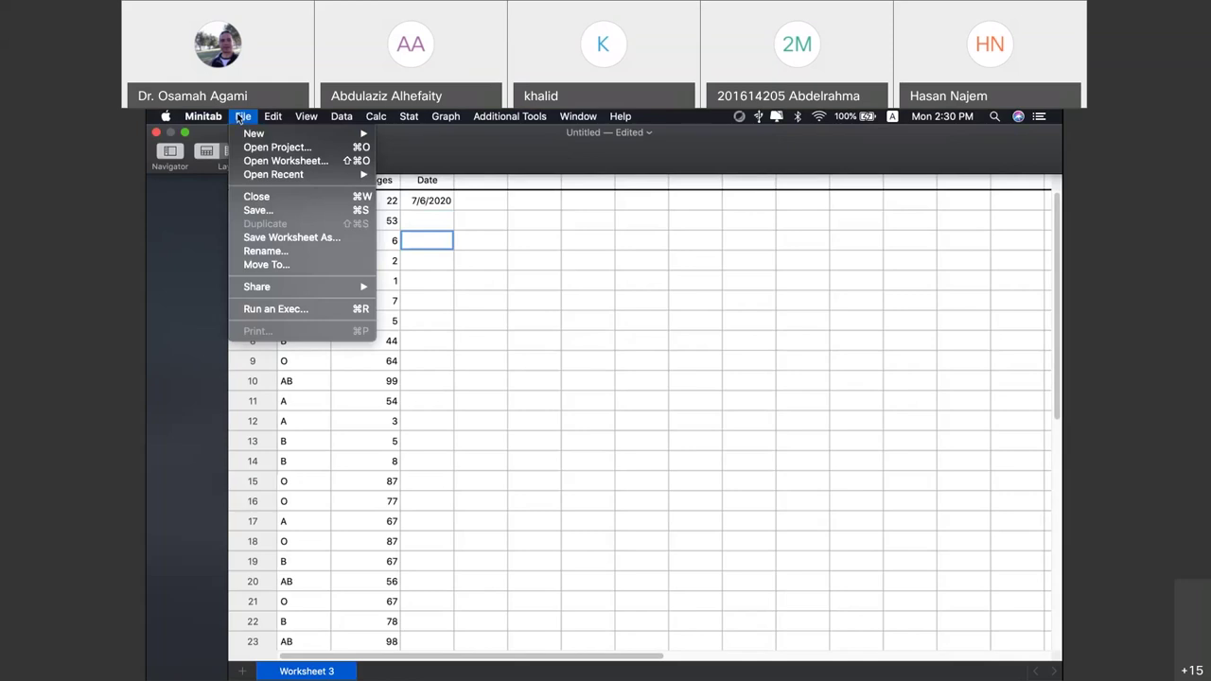
pyautogui.click(236, 113)
# Start a Tally Individual Variables analysis with Blood Type as the variable
pyautogui.click(248, 117)
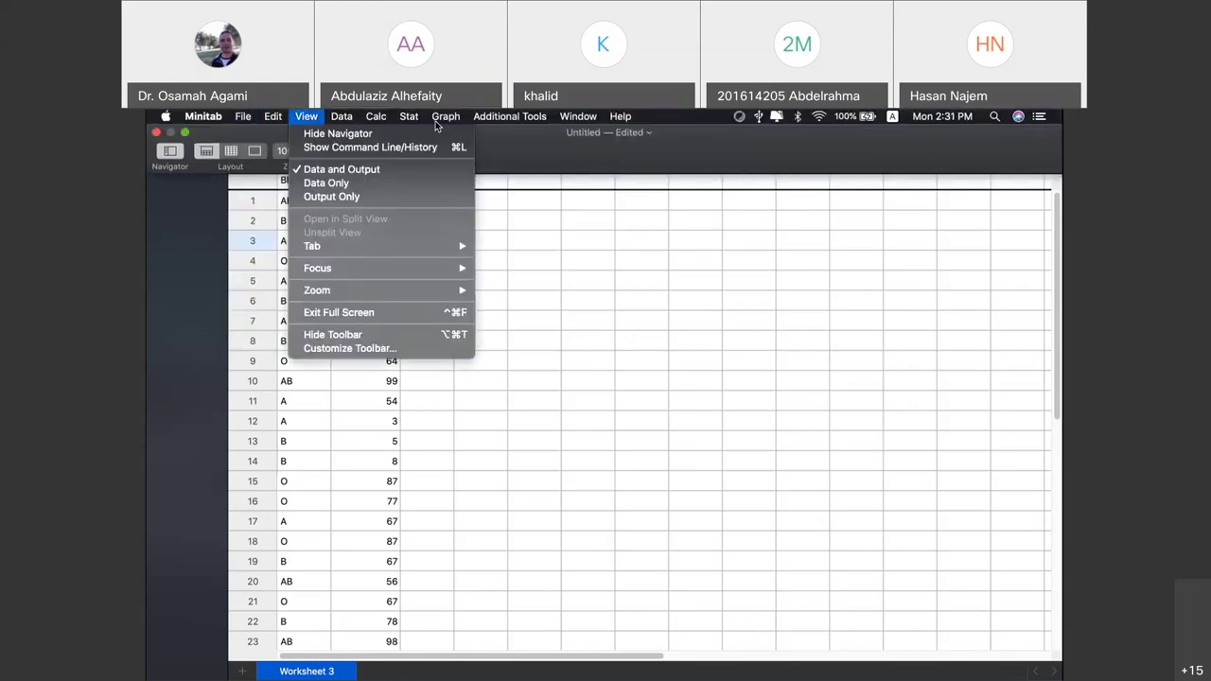
pyautogui.moveTo(413, 120)
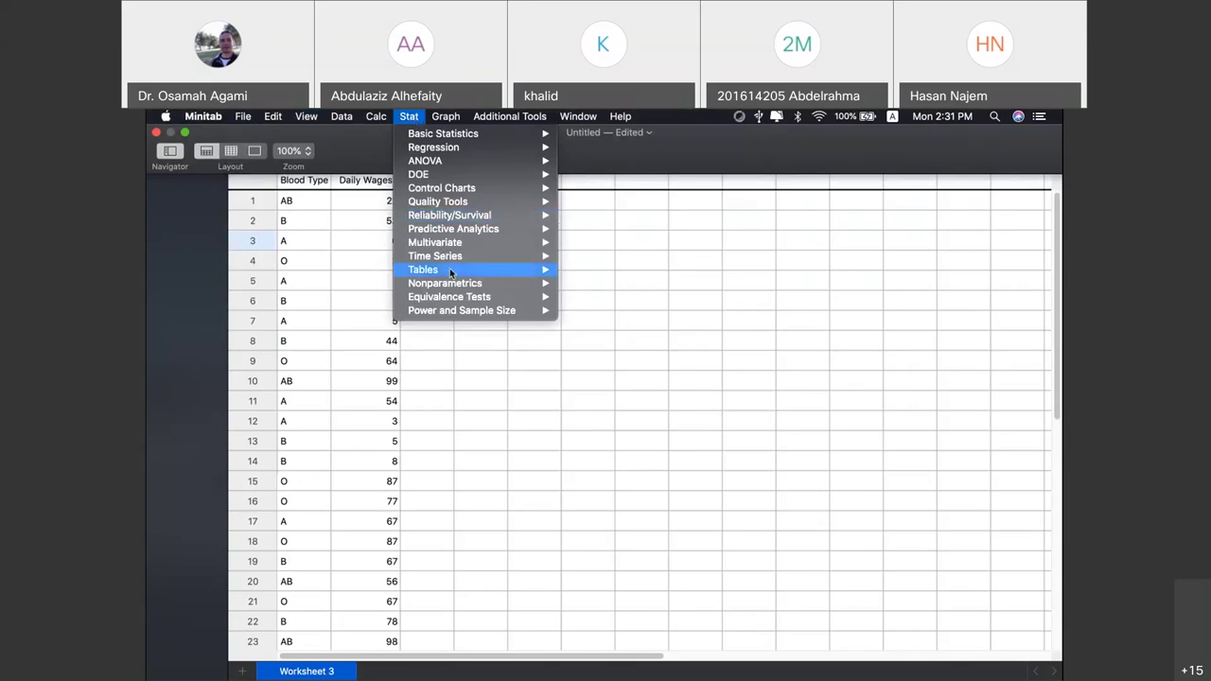
pyautogui.moveTo(450, 273)
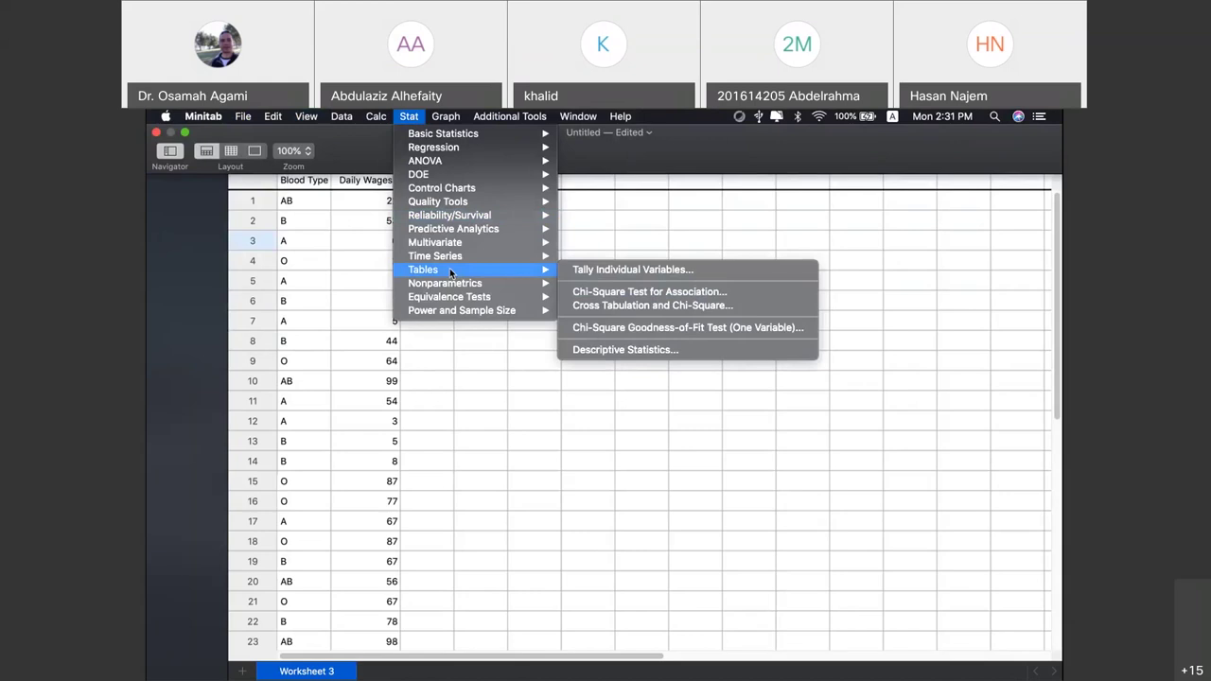
pyautogui.click(596, 270)
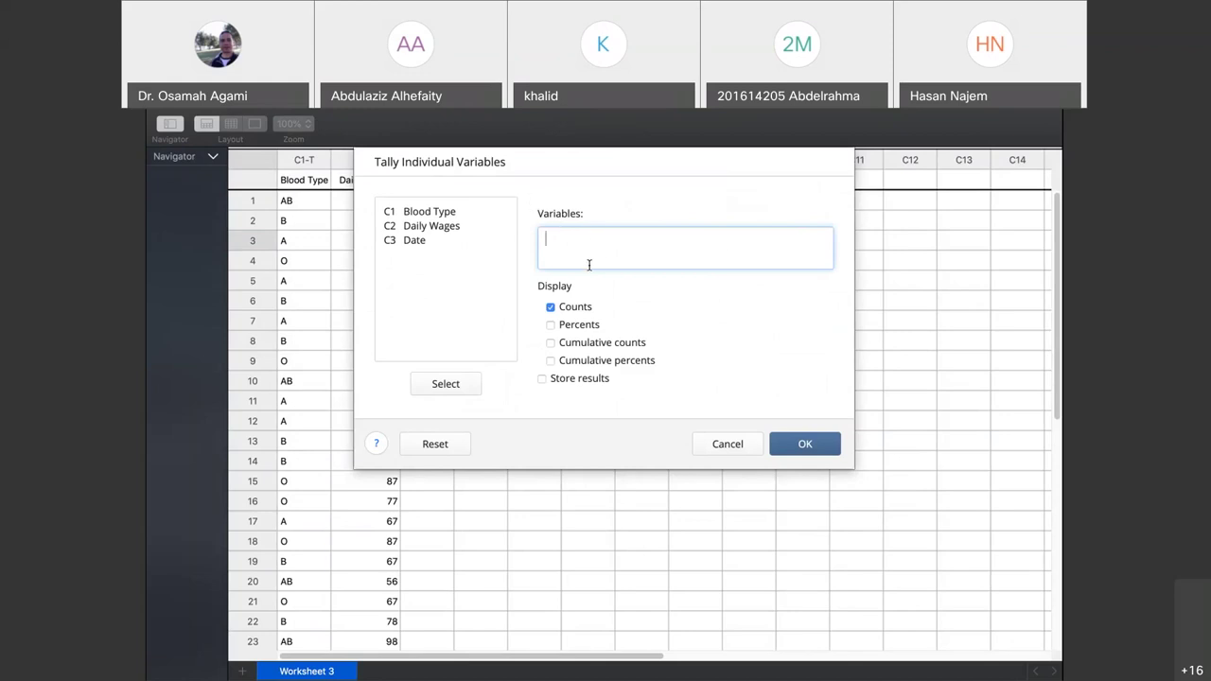
pyautogui.doubleClick(439, 217)
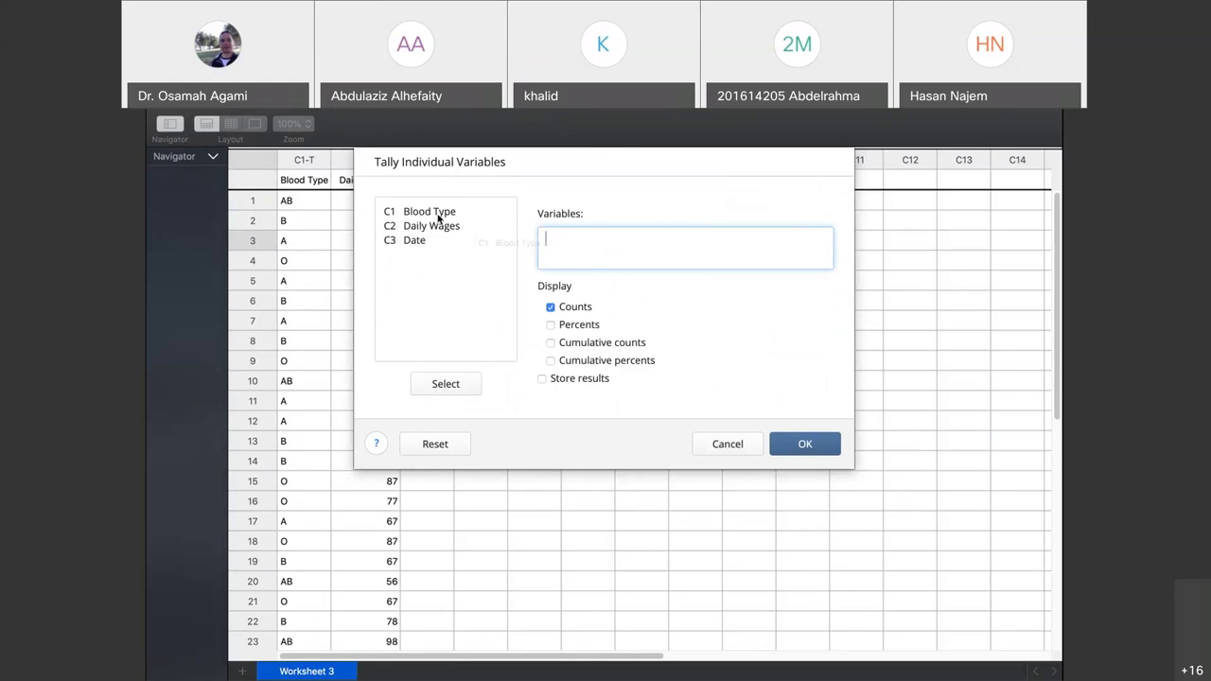
pyautogui.click(389, 214)
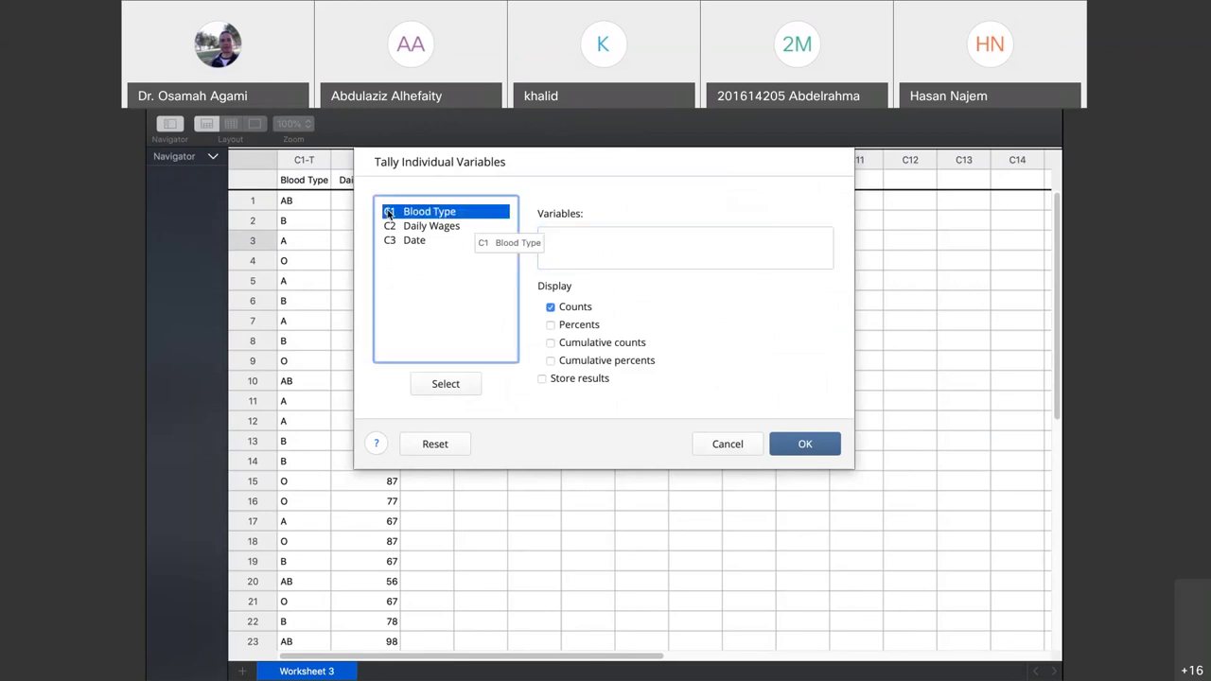
pyautogui.doubleClick(390, 214)
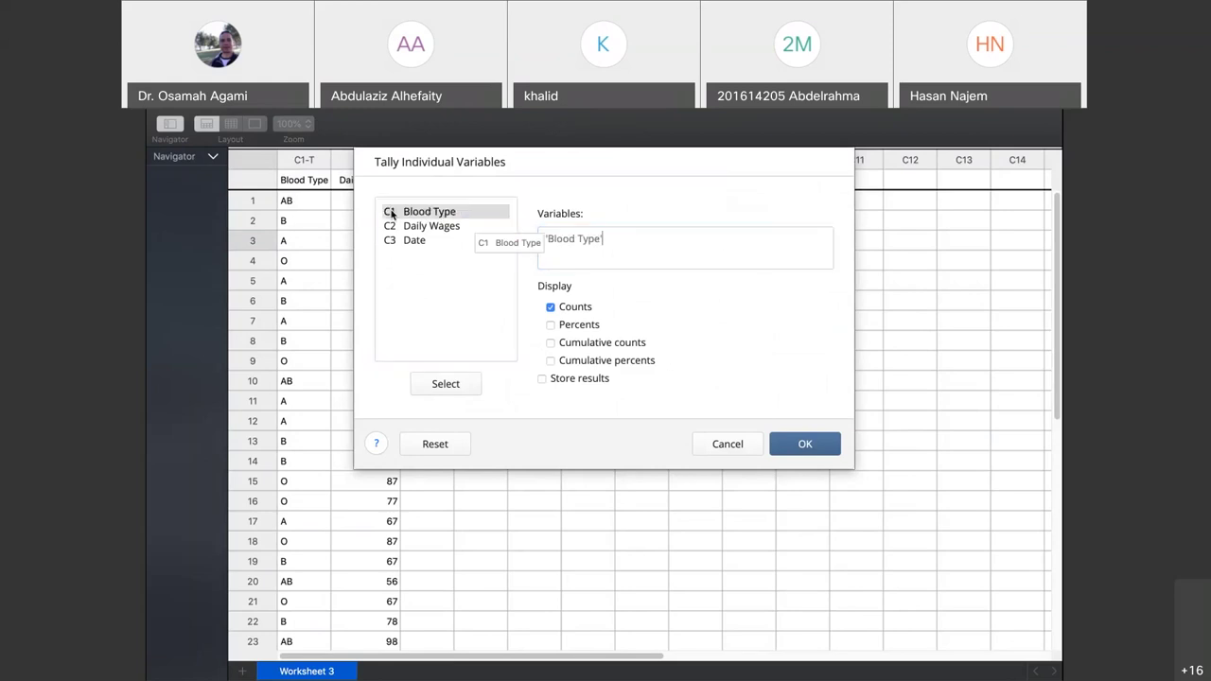
# Add percents, cumulative counts and cumulative percents to the tally display and run the analysis
pyautogui.click(587, 327)
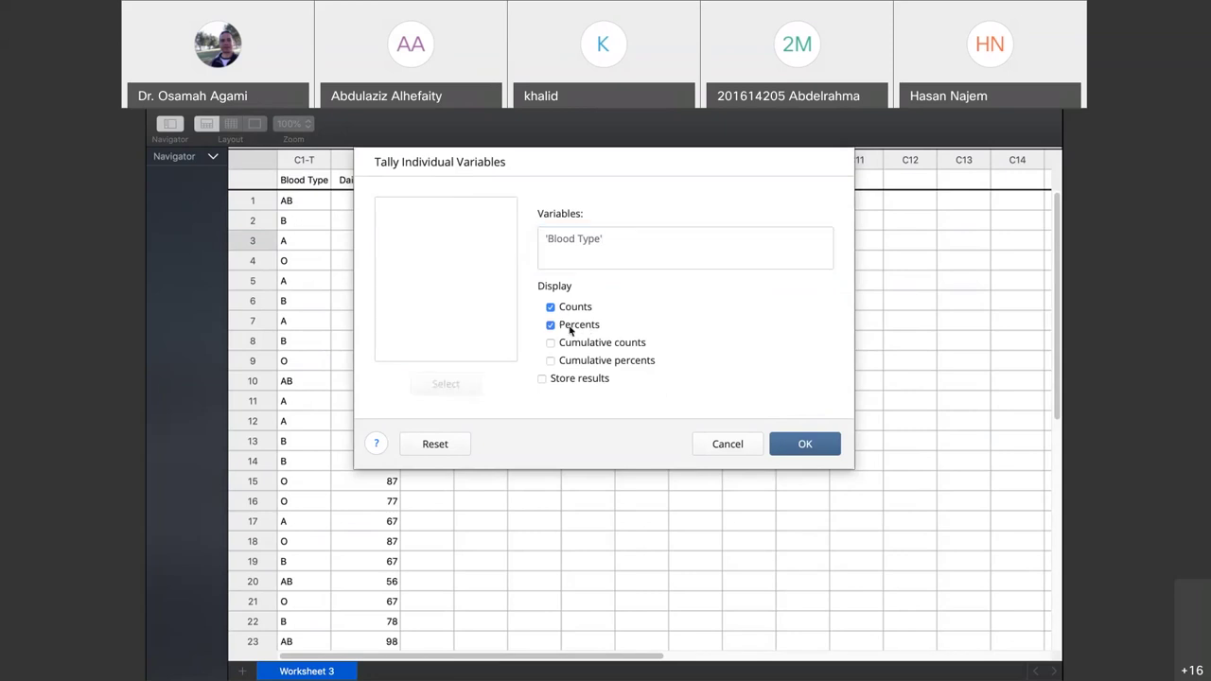
pyautogui.click(629, 349)
pyautogui.click(643, 365)
pyautogui.click(799, 444)
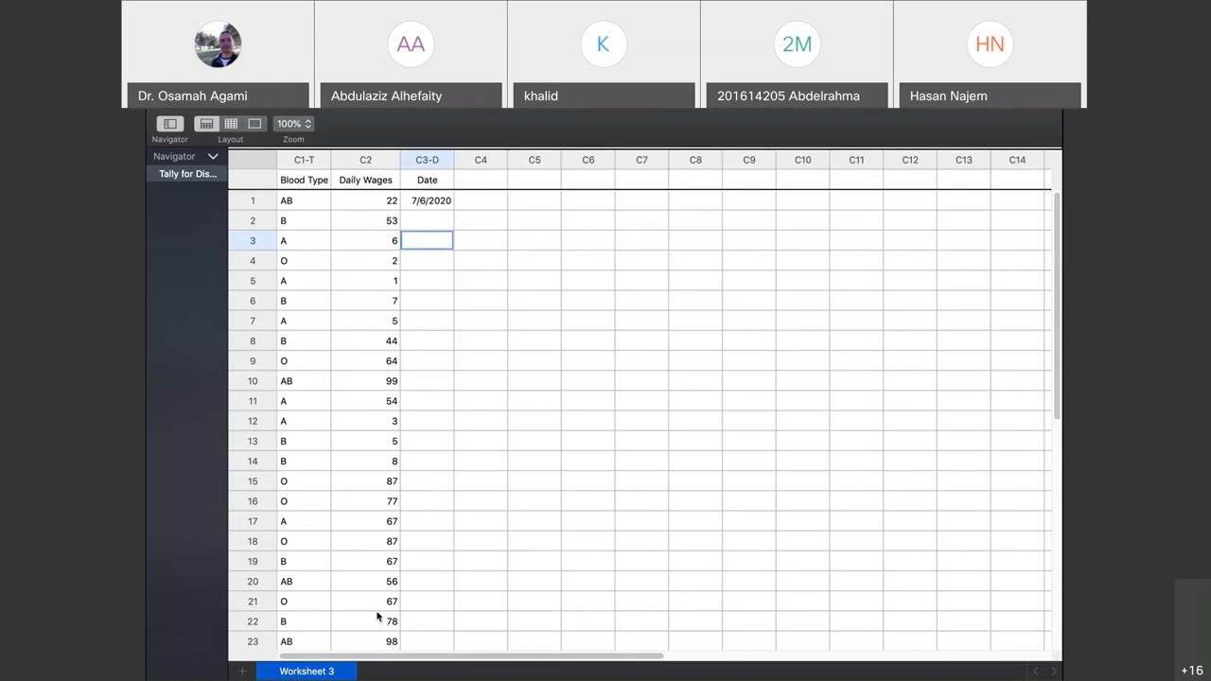
# Try to open the Blood Type tally output from its entry in the Navigator
pyautogui.scroll(-3, 450, 574)
pyautogui.scroll(3, 451, 574)
pyautogui.click(301, 673)
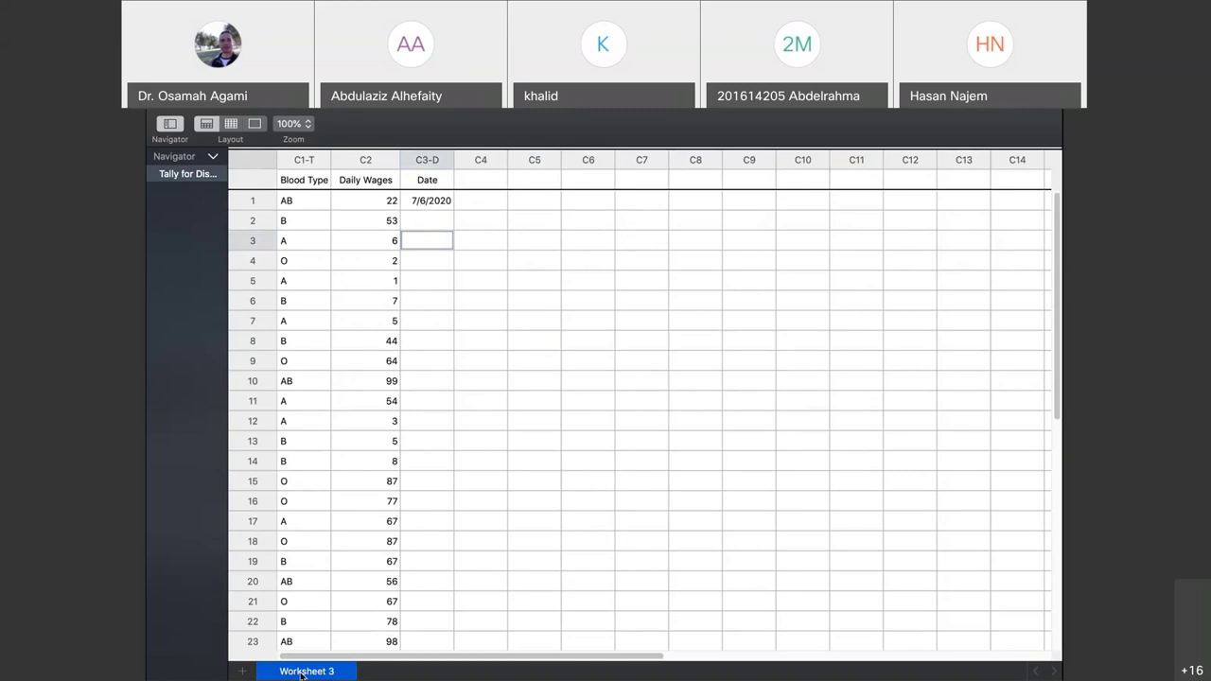
pyautogui.doubleClick(159, 176)
pyautogui.press('Return')
pyautogui.click(213, 157)
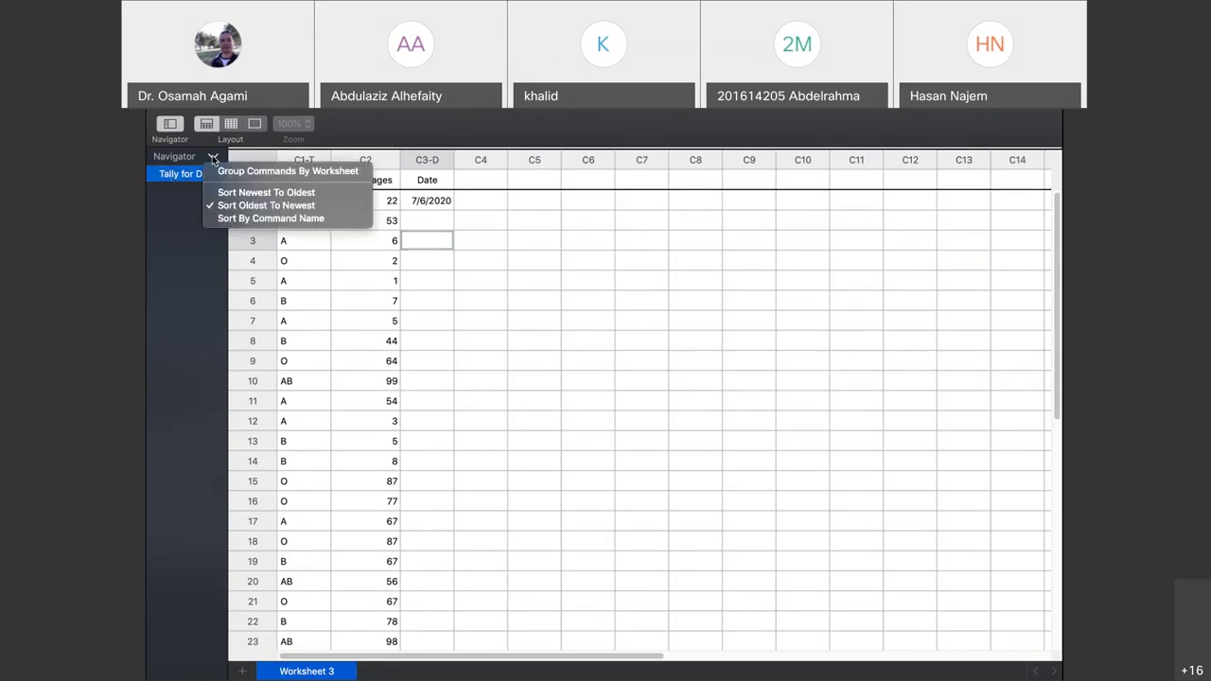
pyautogui.click(183, 176)
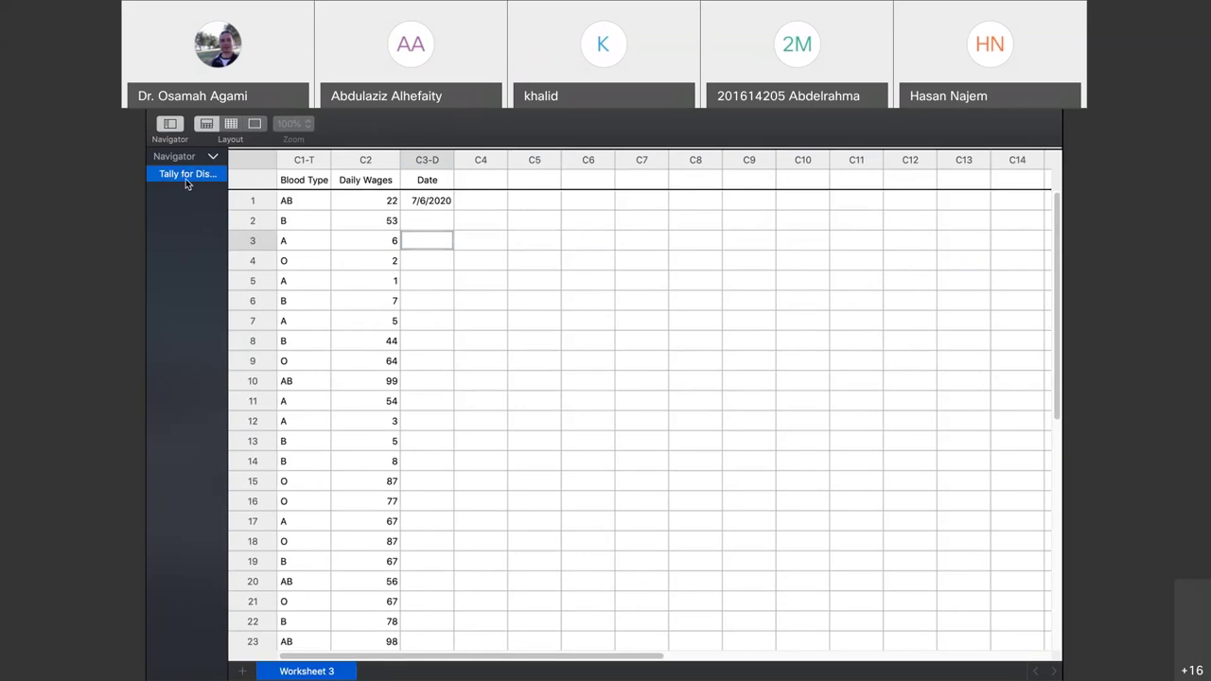
pyautogui.doubleClick(186, 178)
pyautogui.click(157, 179)
pyautogui.rightClick(162, 178)
pyautogui.click(213, 567)
pyautogui.click(213, 158)
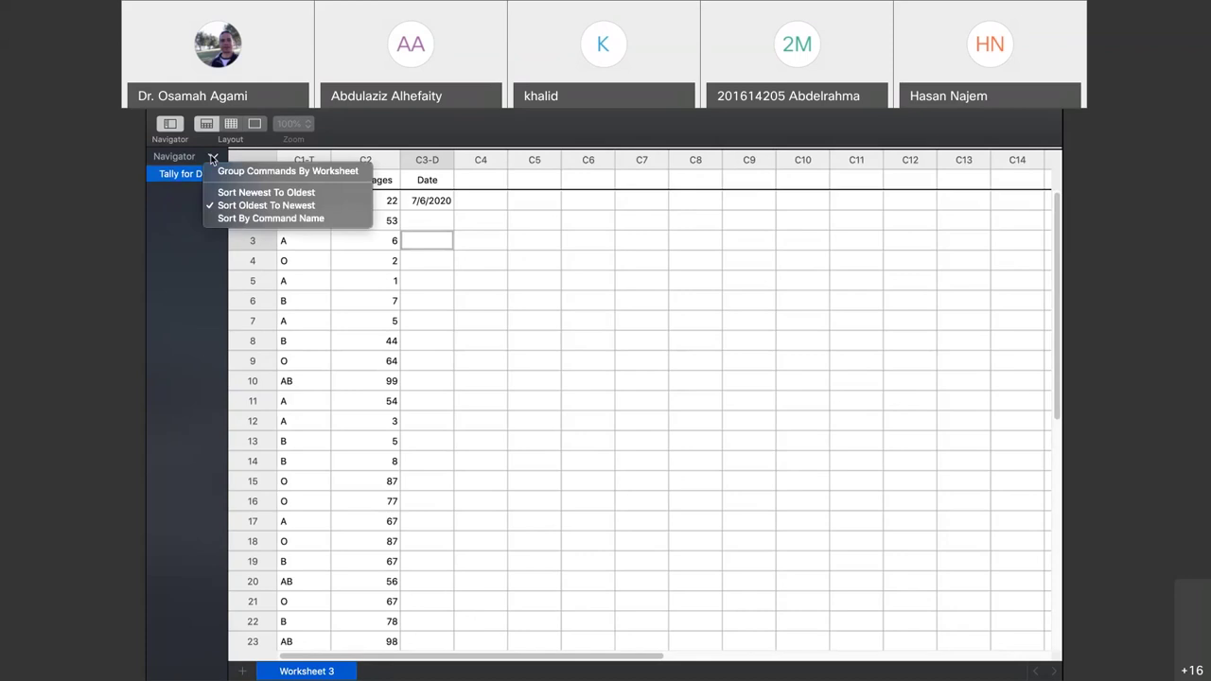
# Widen the Navigator so the full name of the tally entry fits
pyautogui.moveTo(228, 232); pyautogui.dragTo(342, 218)
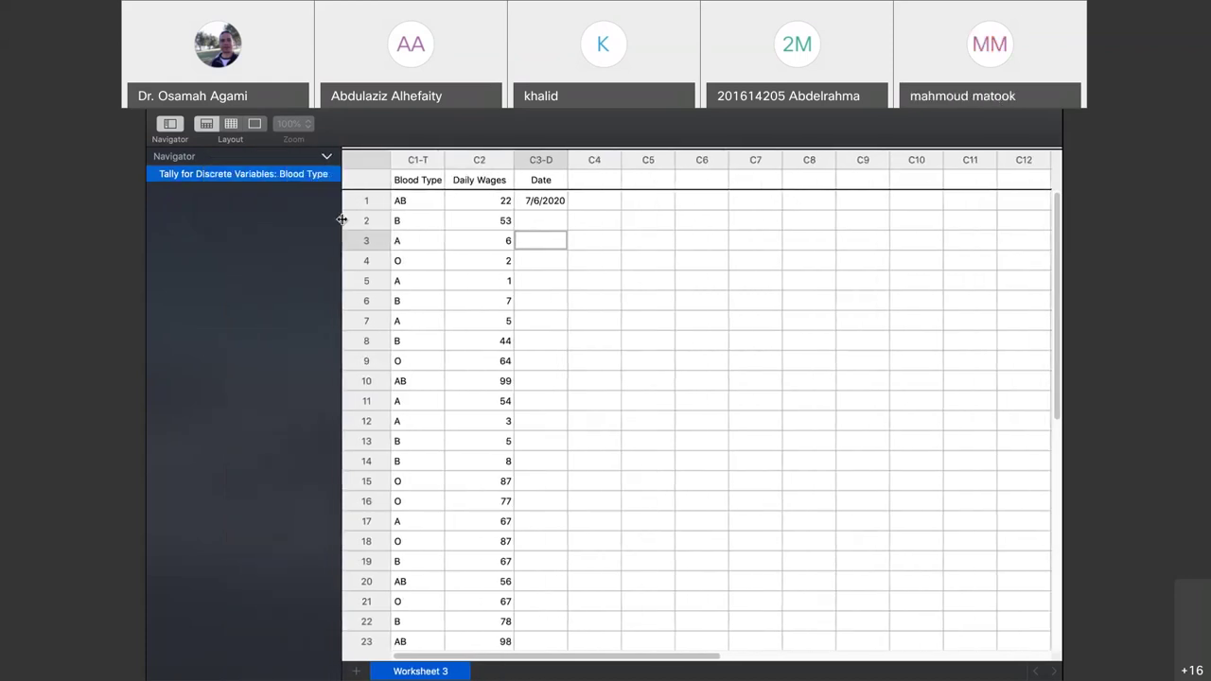
pyautogui.rightClick(280, 200)
pyautogui.press('Escape')
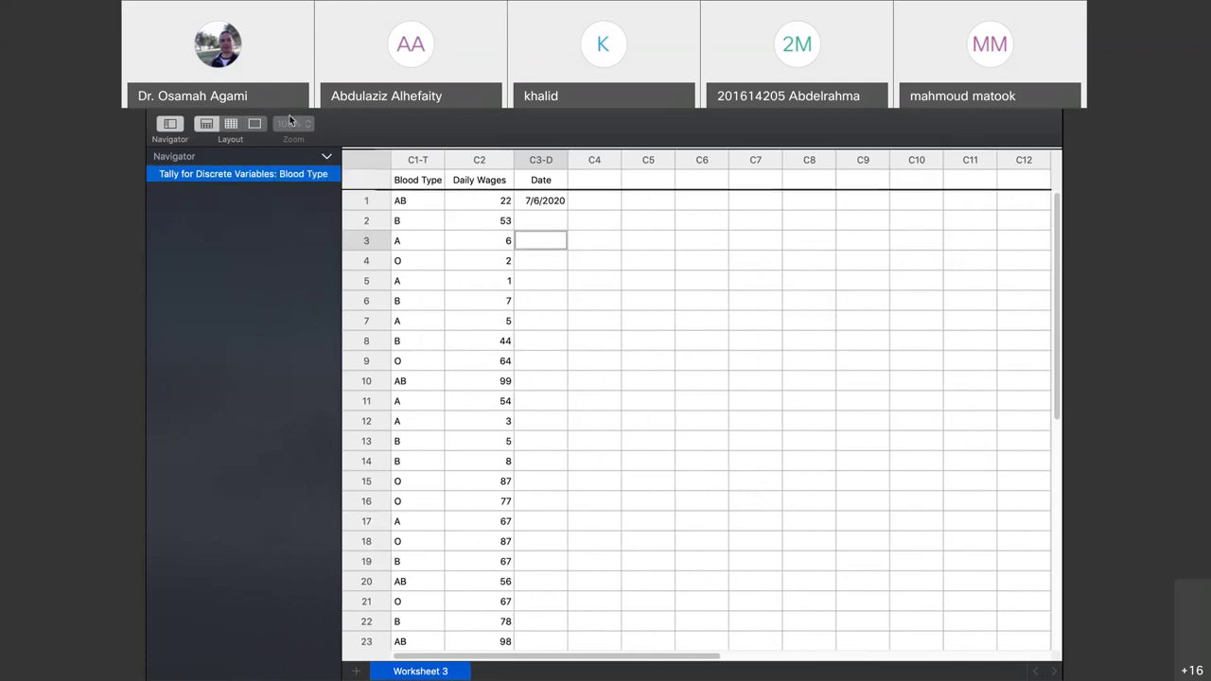
pyautogui.click(170, 125)
pyautogui.click(170, 124)
pyautogui.click(161, 174)
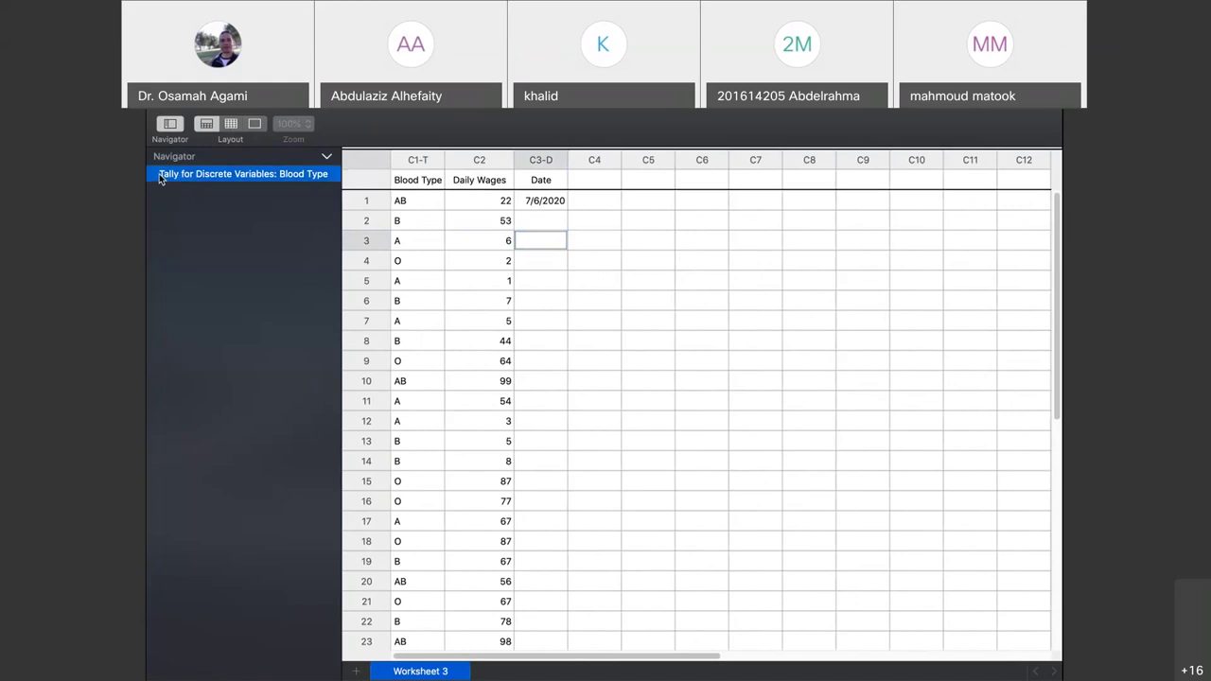
pyautogui.click(325, 157)
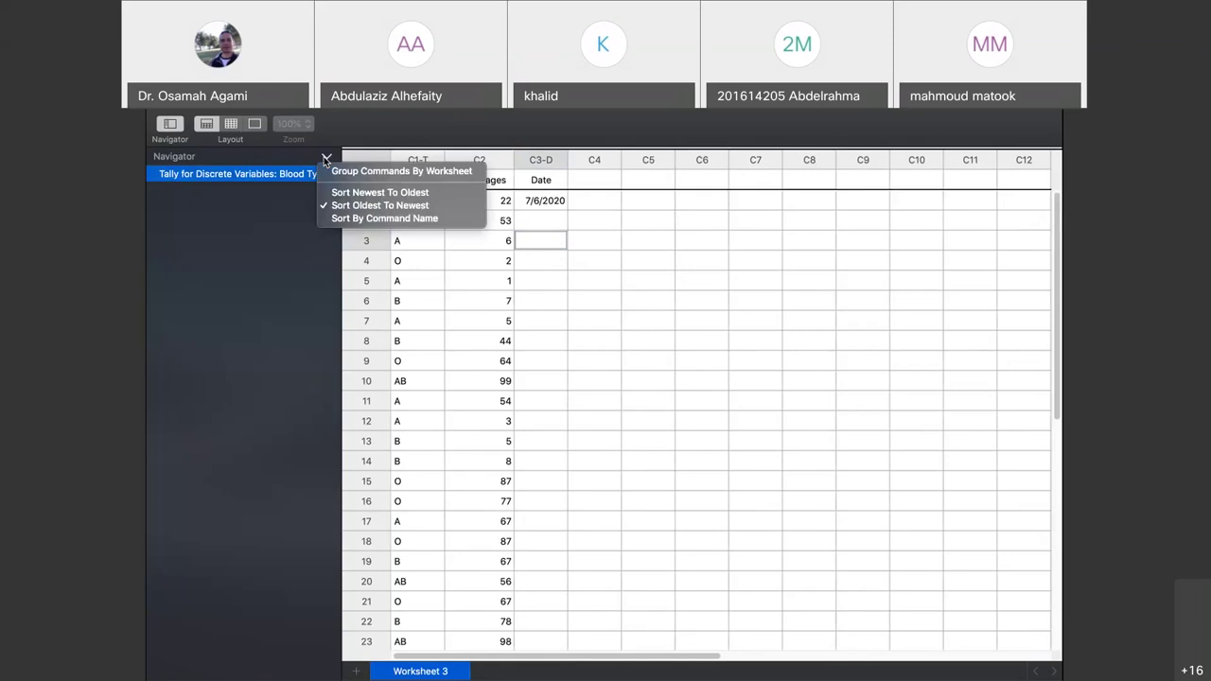
pyautogui.click(324, 157)
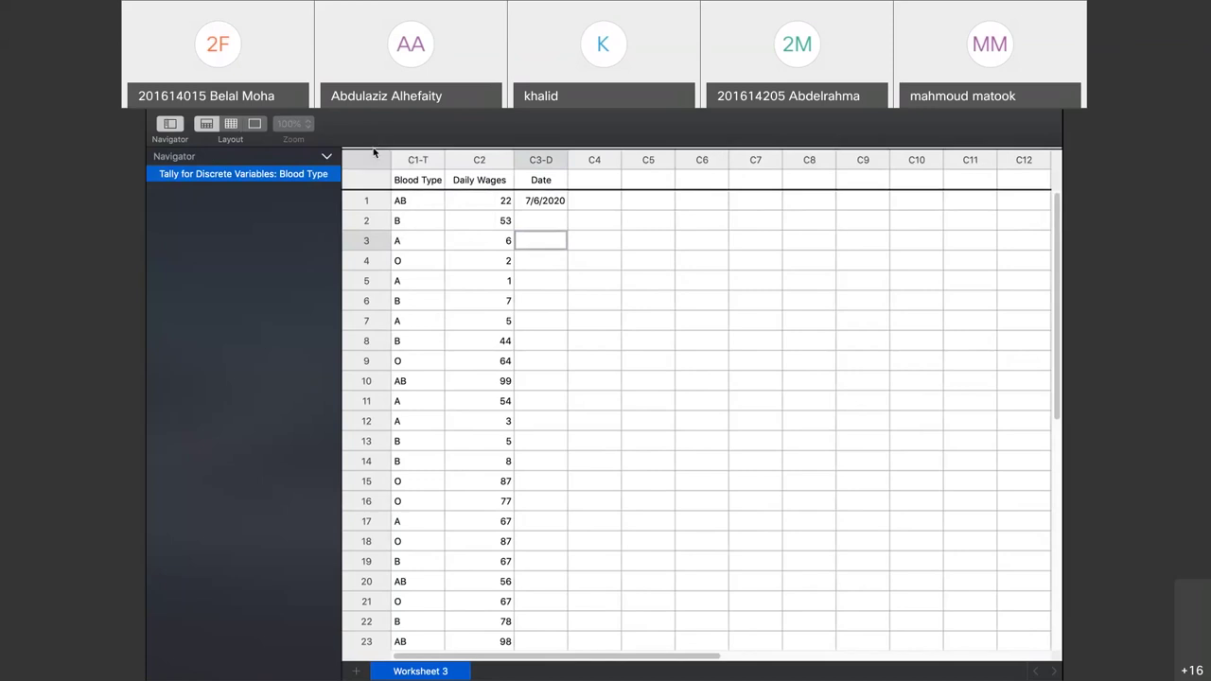
# Expand the collapsed output area above the worksheet and adjust its height to fit the Blood Type tally table
pyautogui.moveTo(384, 150); pyautogui.dragTo(402, 390)
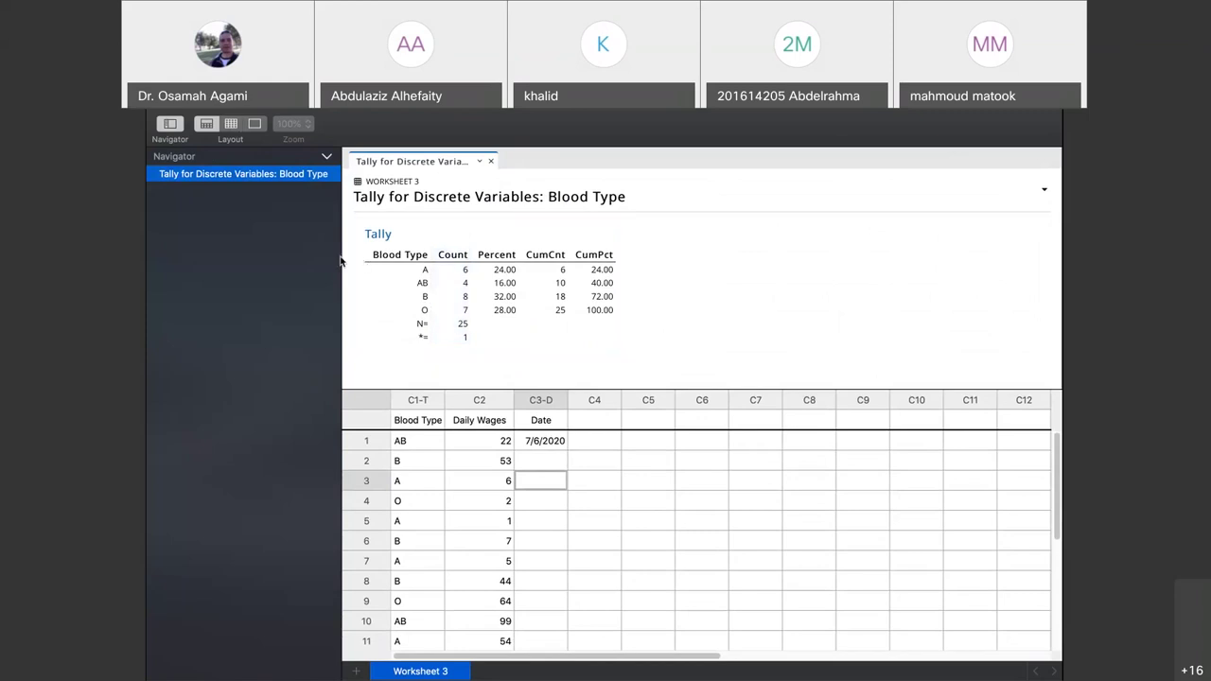
pyautogui.click(326, 156)
pyautogui.click(490, 314)
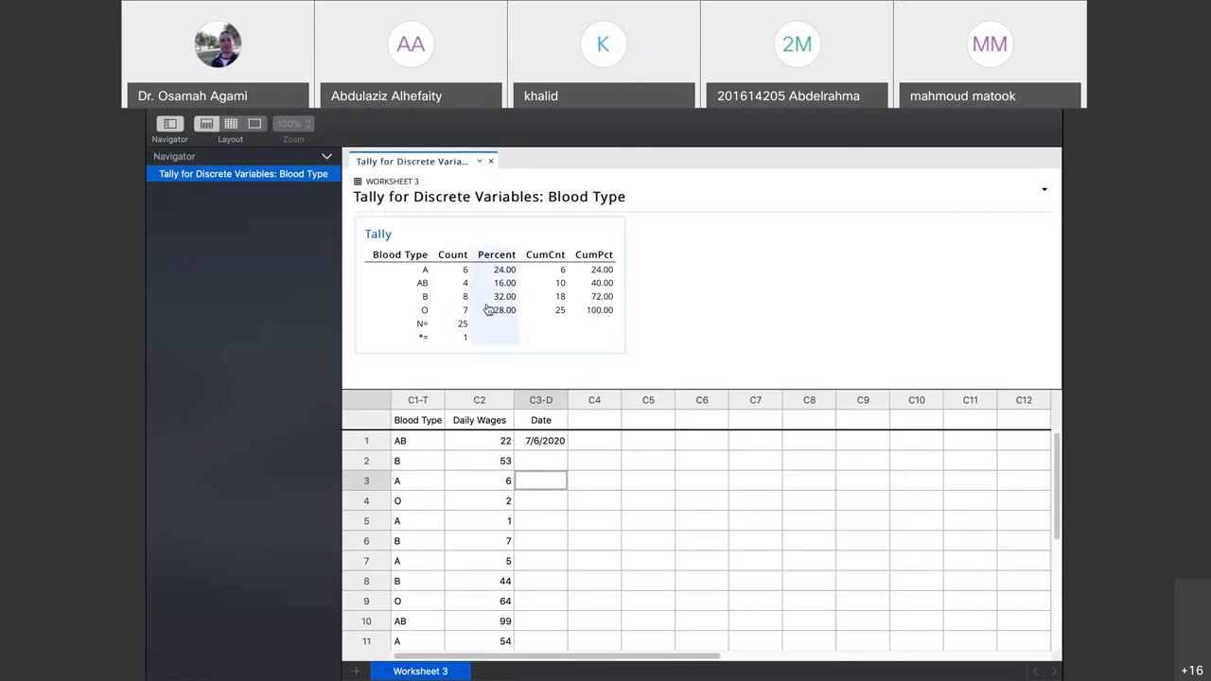
pyautogui.click(383, 235)
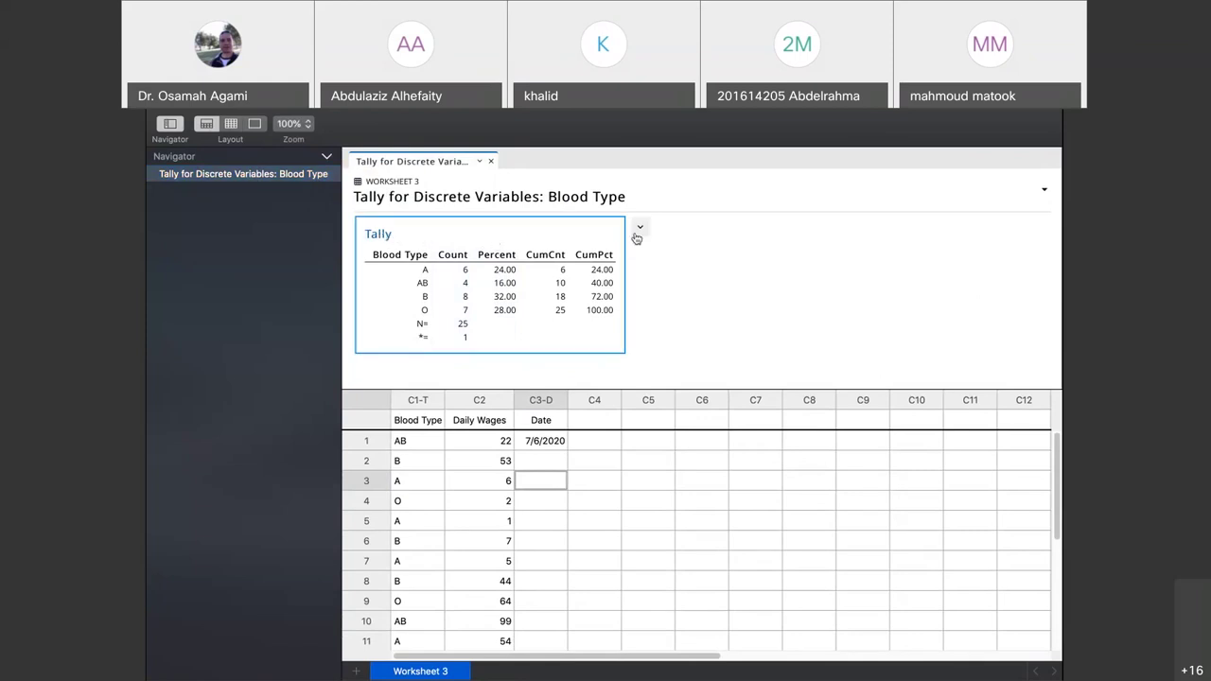
pyautogui.click(632, 481)
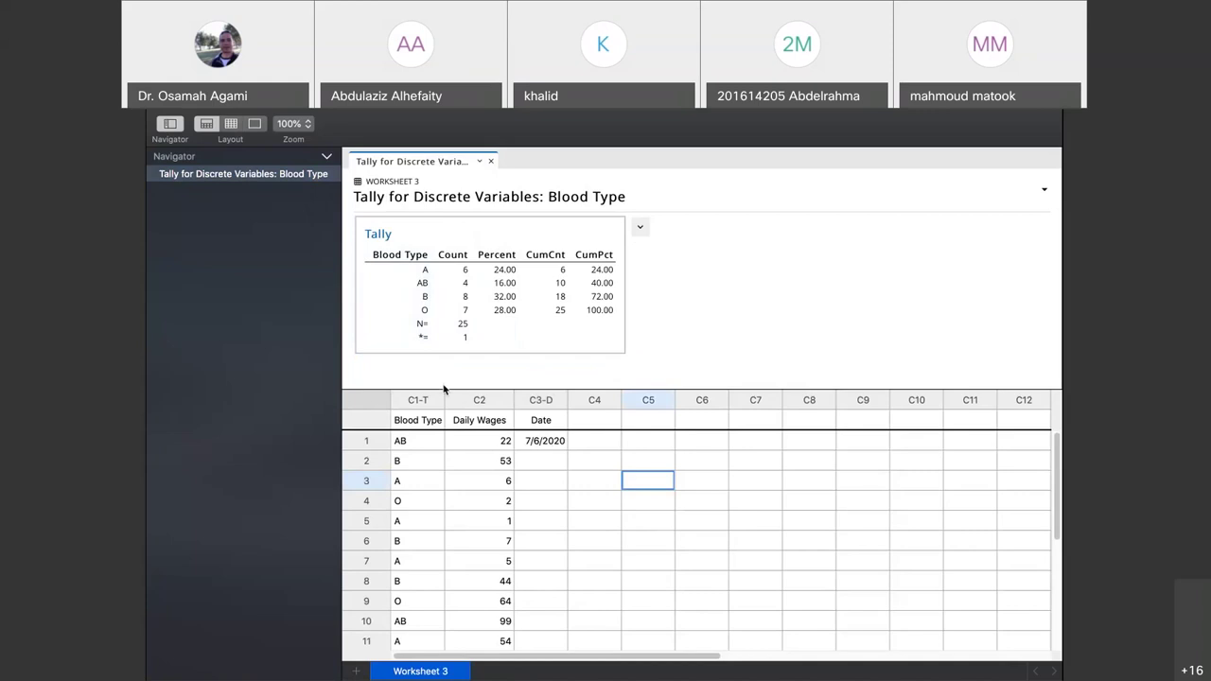
pyautogui.moveTo(438, 389); pyautogui.dragTo(452, 353)
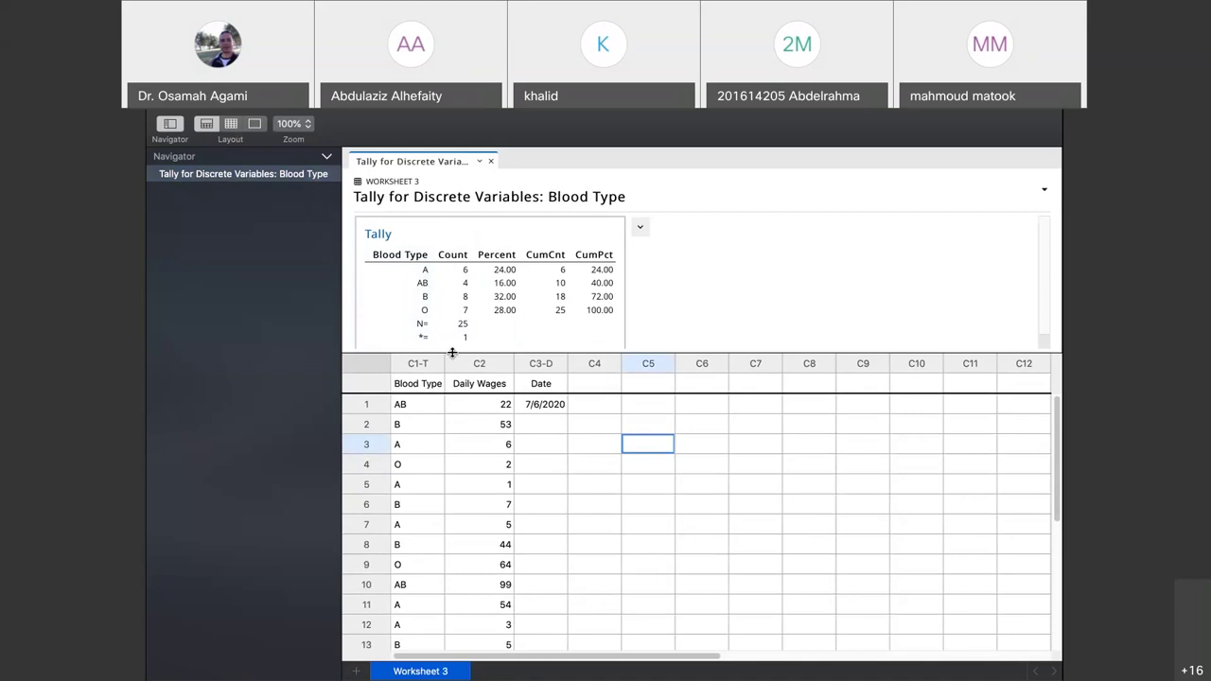
pyautogui.moveTo(453, 353); pyautogui.dragTo(453, 348)
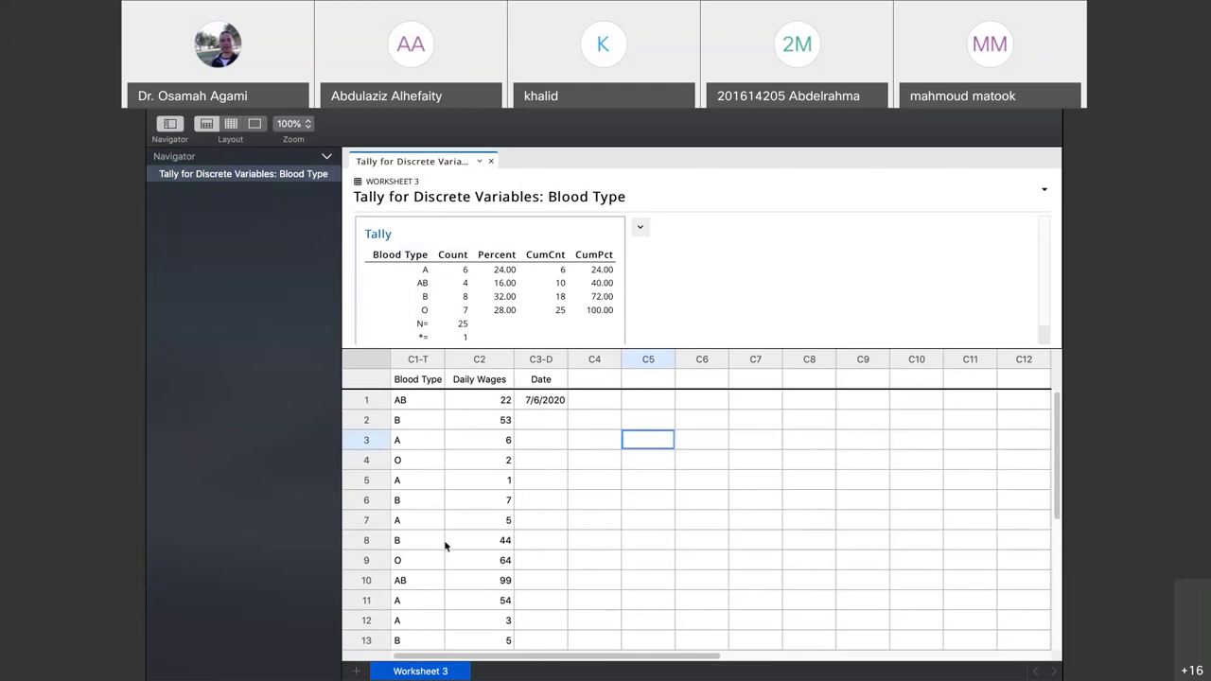
# Rerun the Blood Type tally with all four display statistics and store the results in the worksheet
pyautogui.moveTo(451, 117)
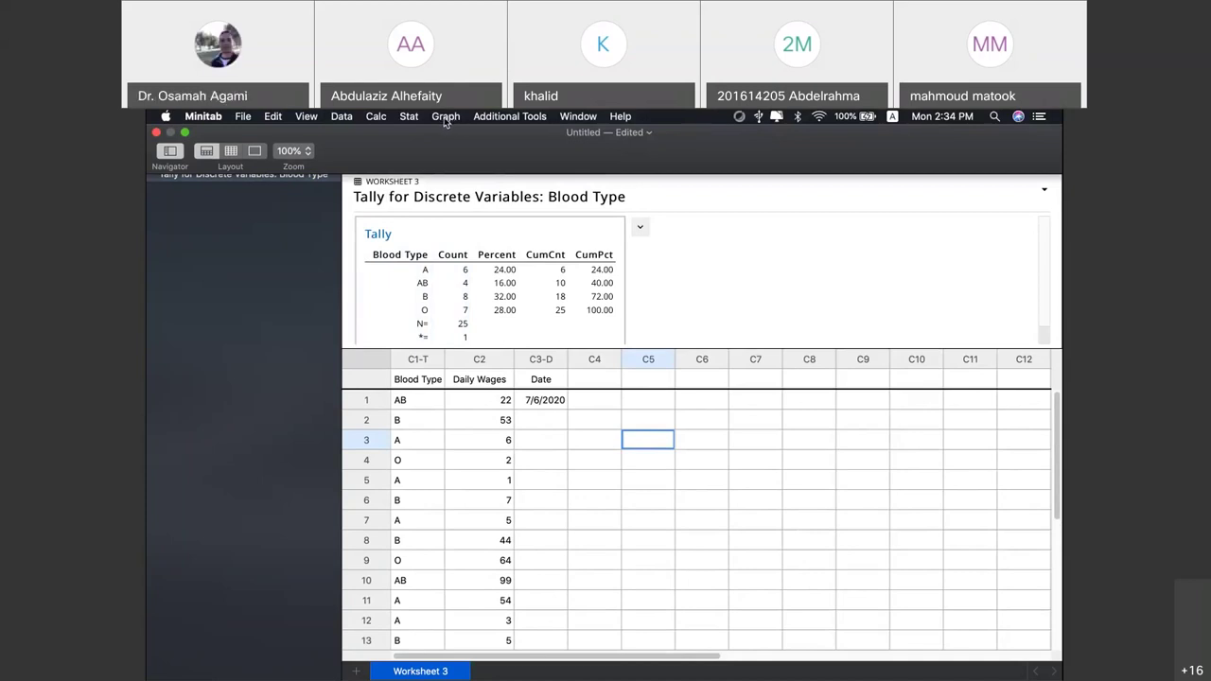
pyautogui.click(446, 117)
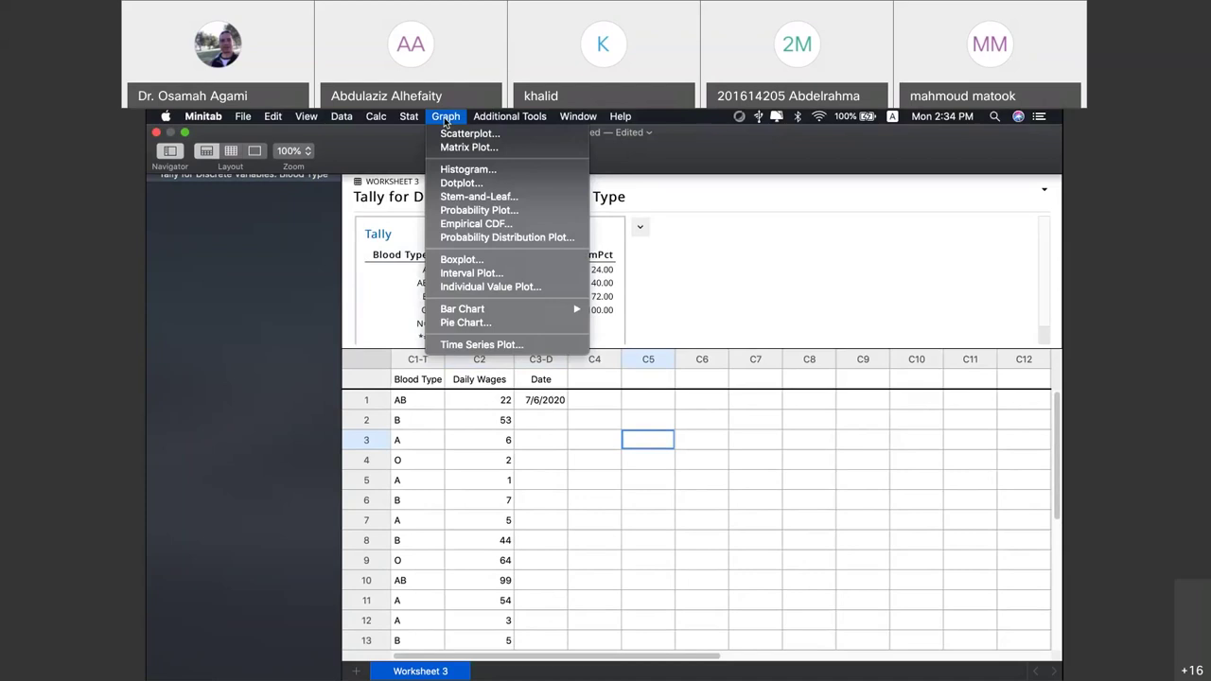
pyautogui.moveTo(410, 120)
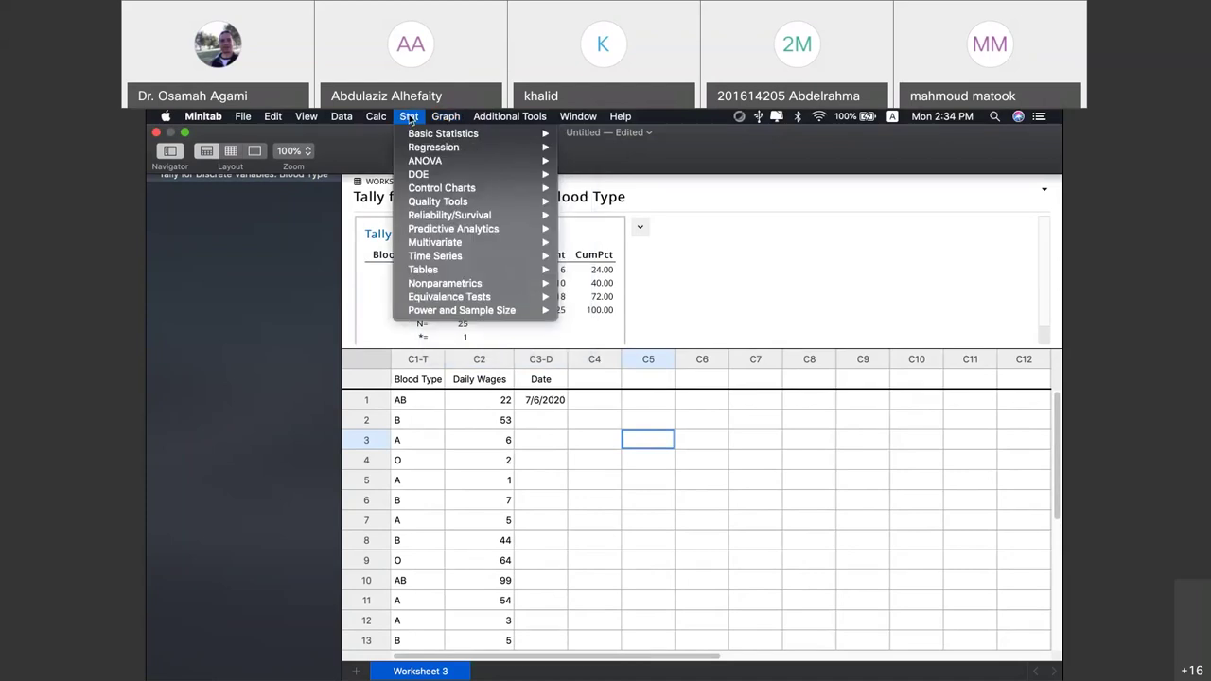
pyautogui.moveTo(445, 270)
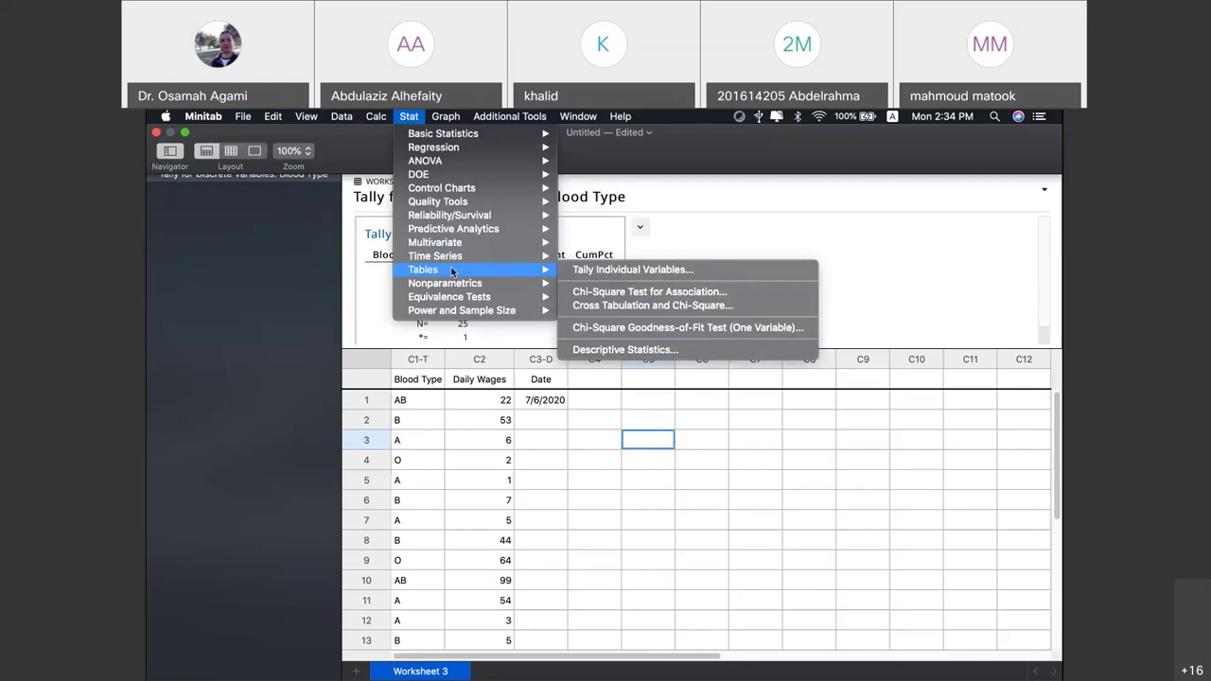
pyautogui.click(610, 271)
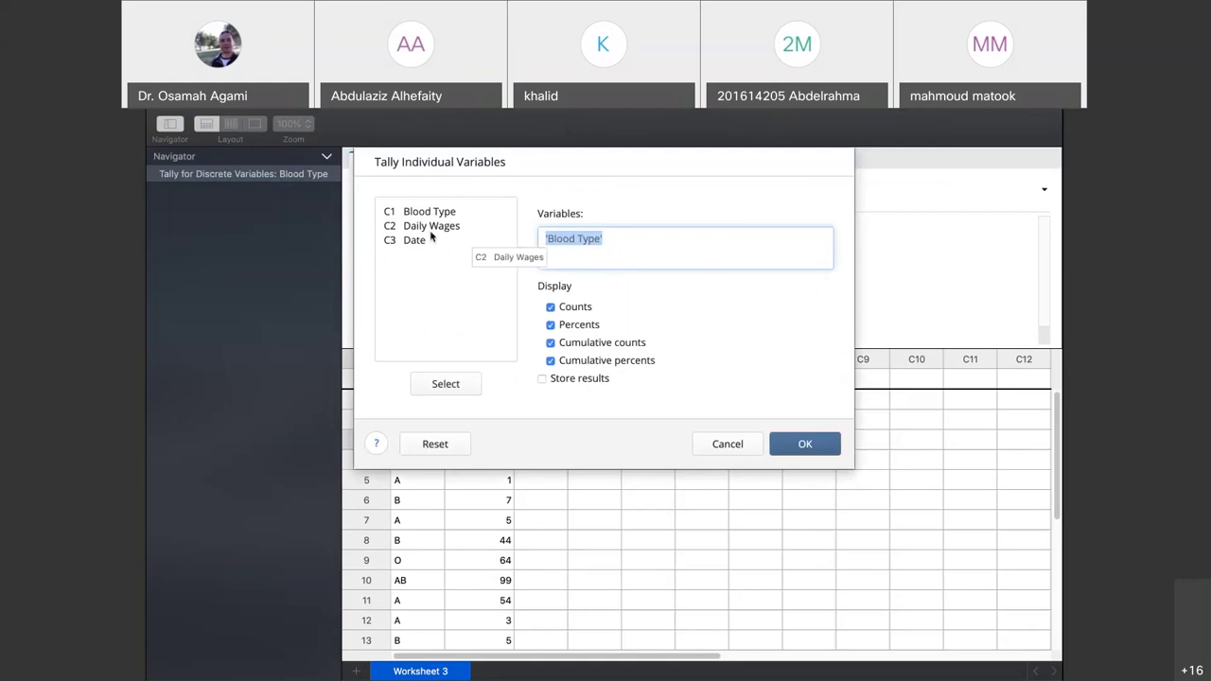
pyautogui.click(543, 380)
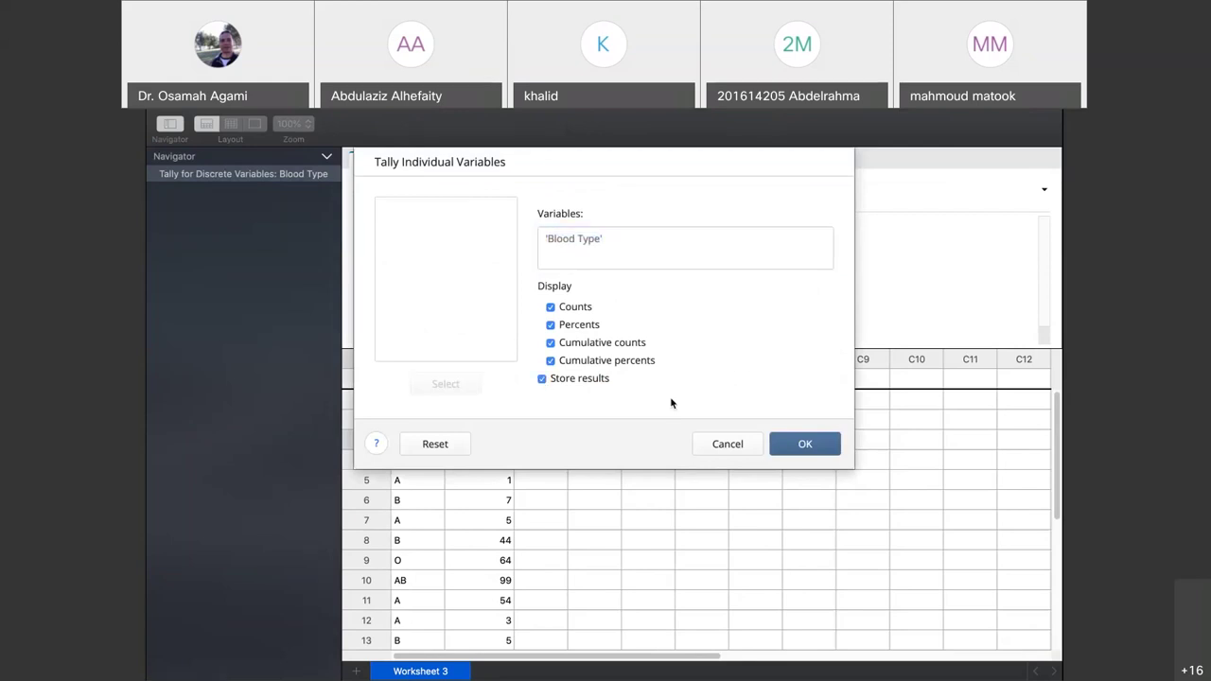
pyautogui.click(793, 443)
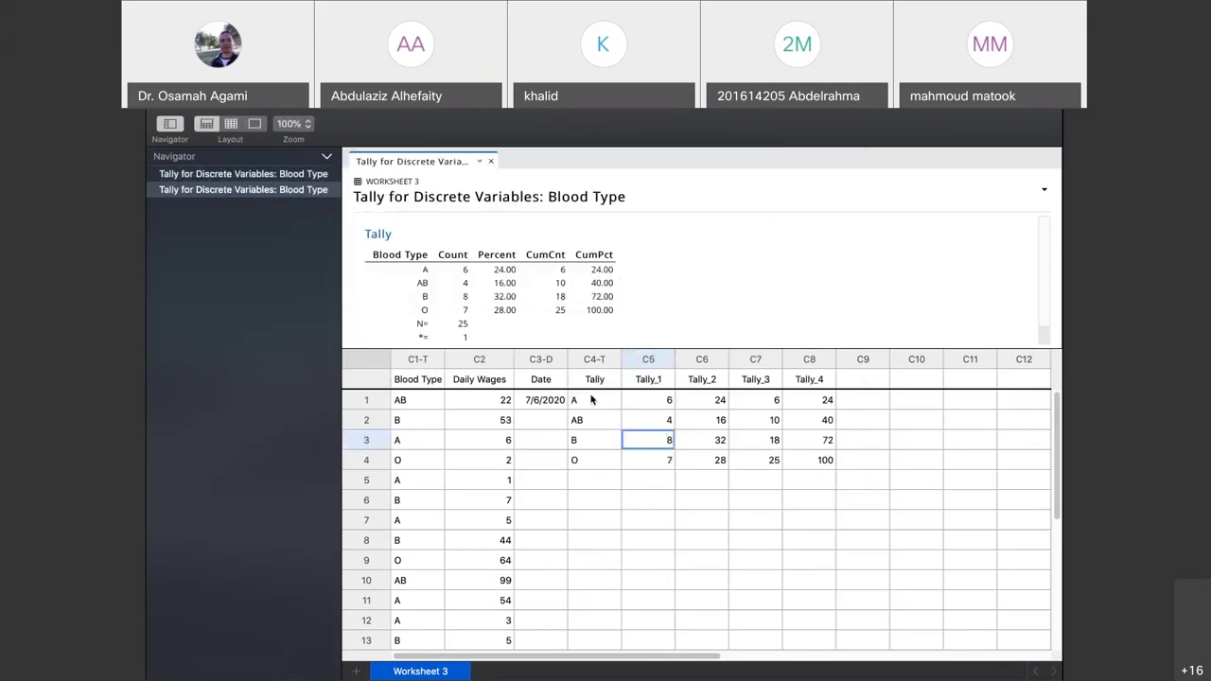
# Create a pie chart of counts of unique values with Blood Type as the categorical variable
pyautogui.click(666, 517)
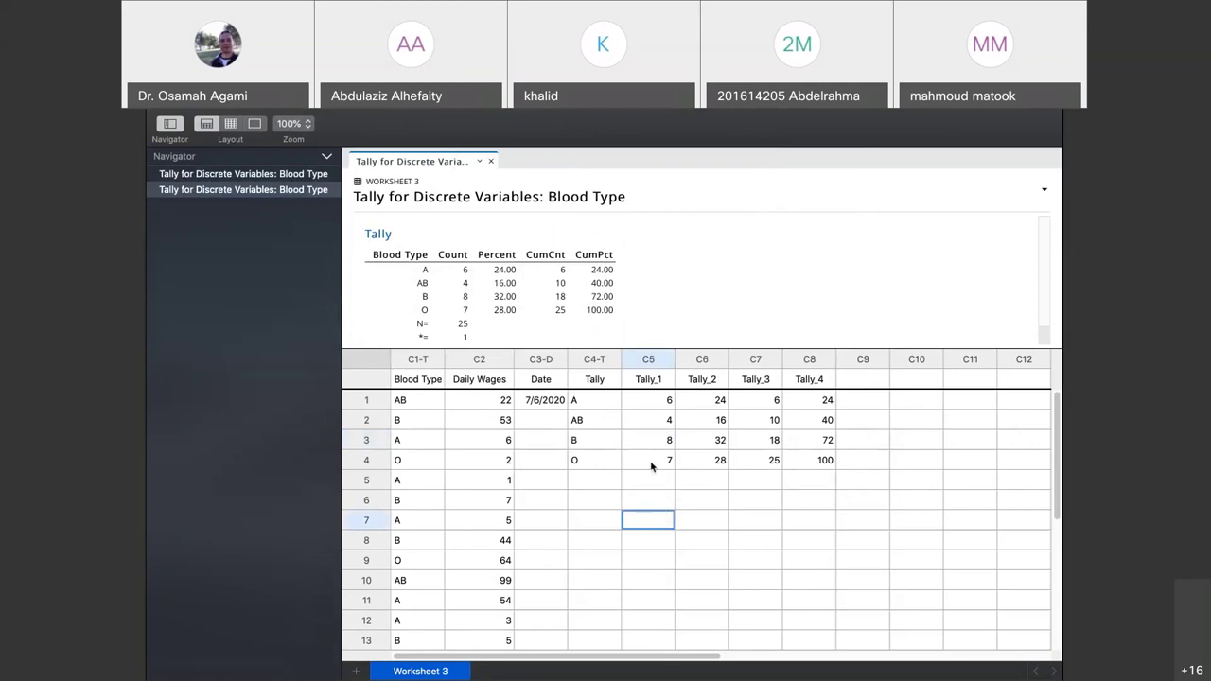
pyautogui.moveTo(633, 349); pyautogui.dragTo(633, 354)
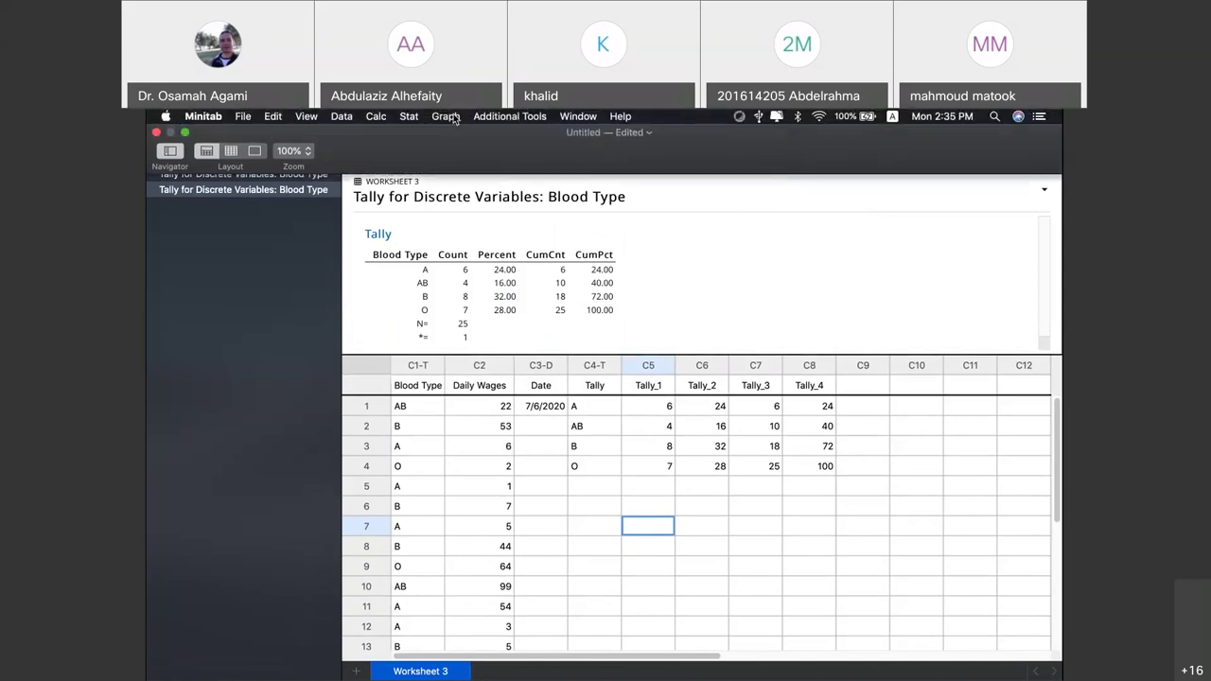
pyautogui.click(446, 116)
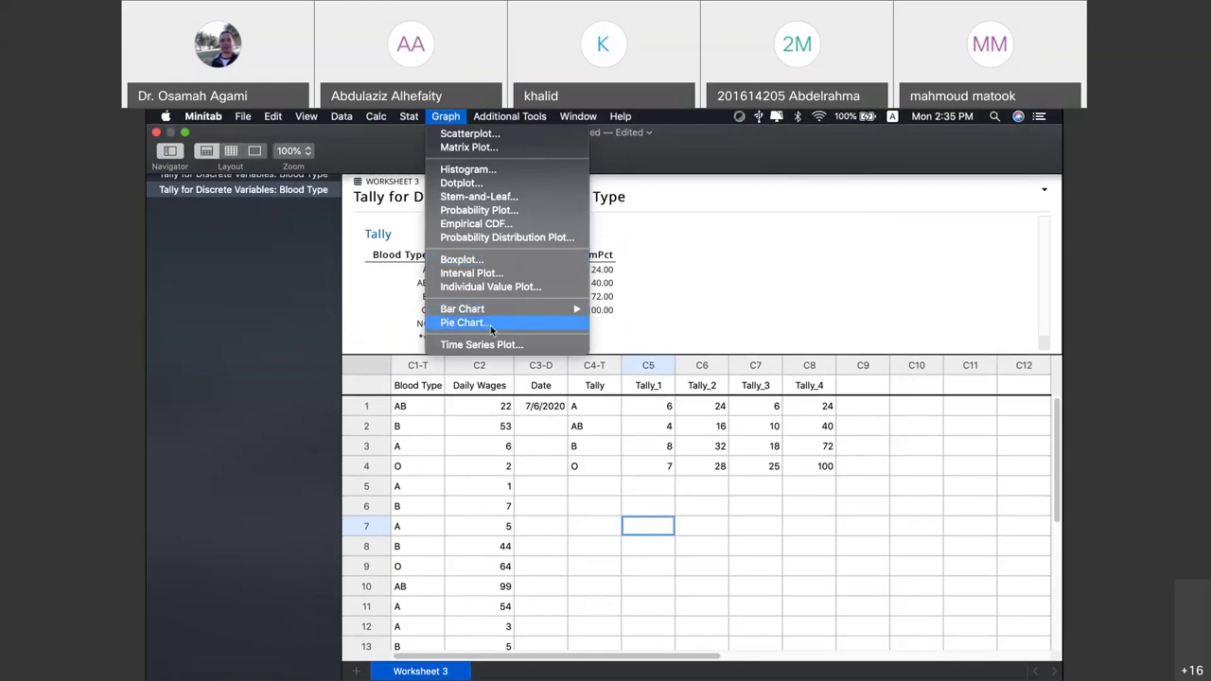
pyautogui.moveTo(504, 311)
pyautogui.click(496, 322)
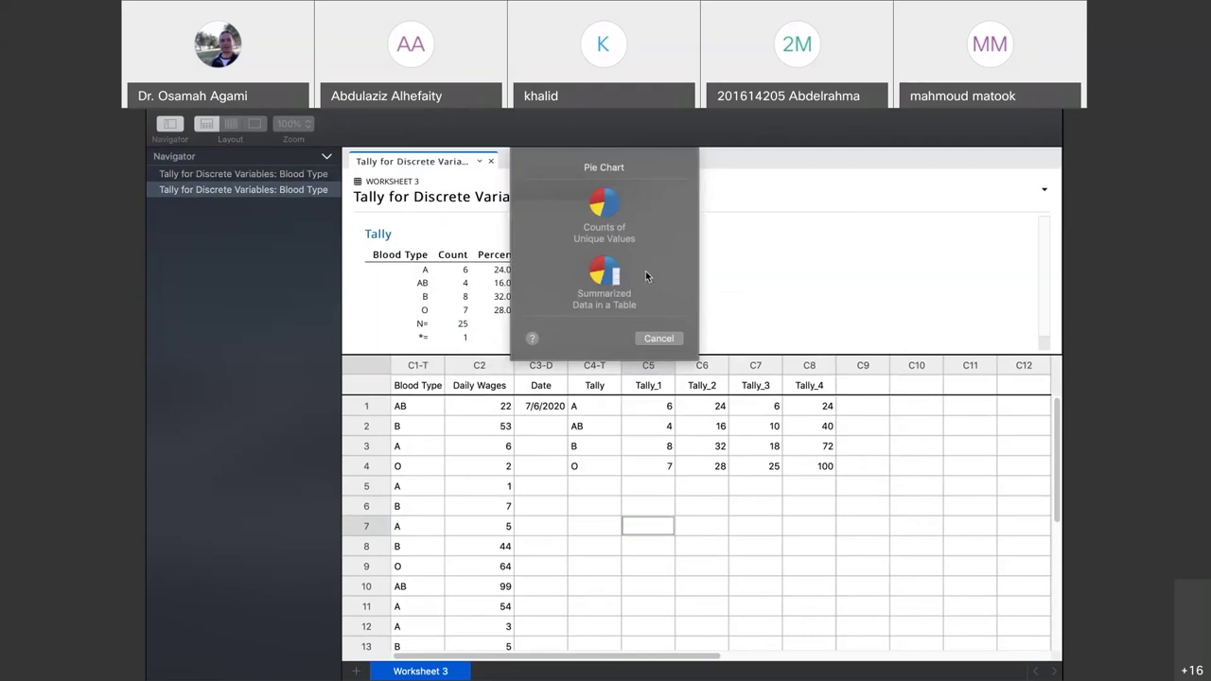
pyautogui.click(606, 233)
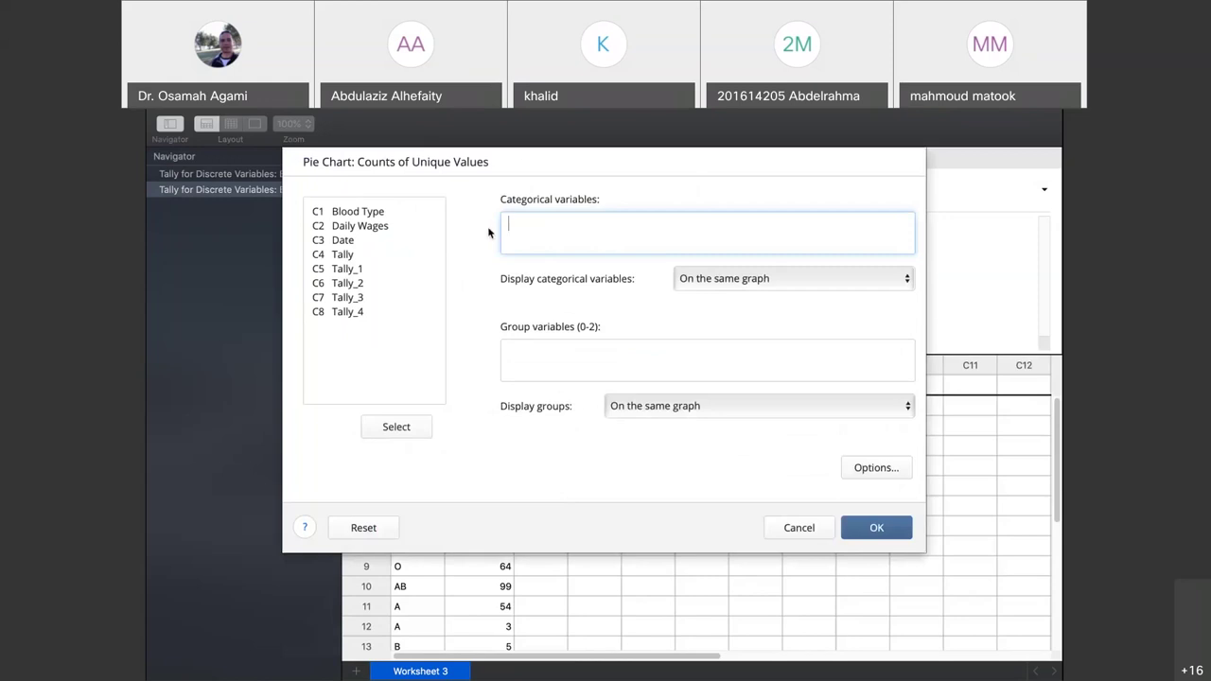
pyautogui.click(348, 214)
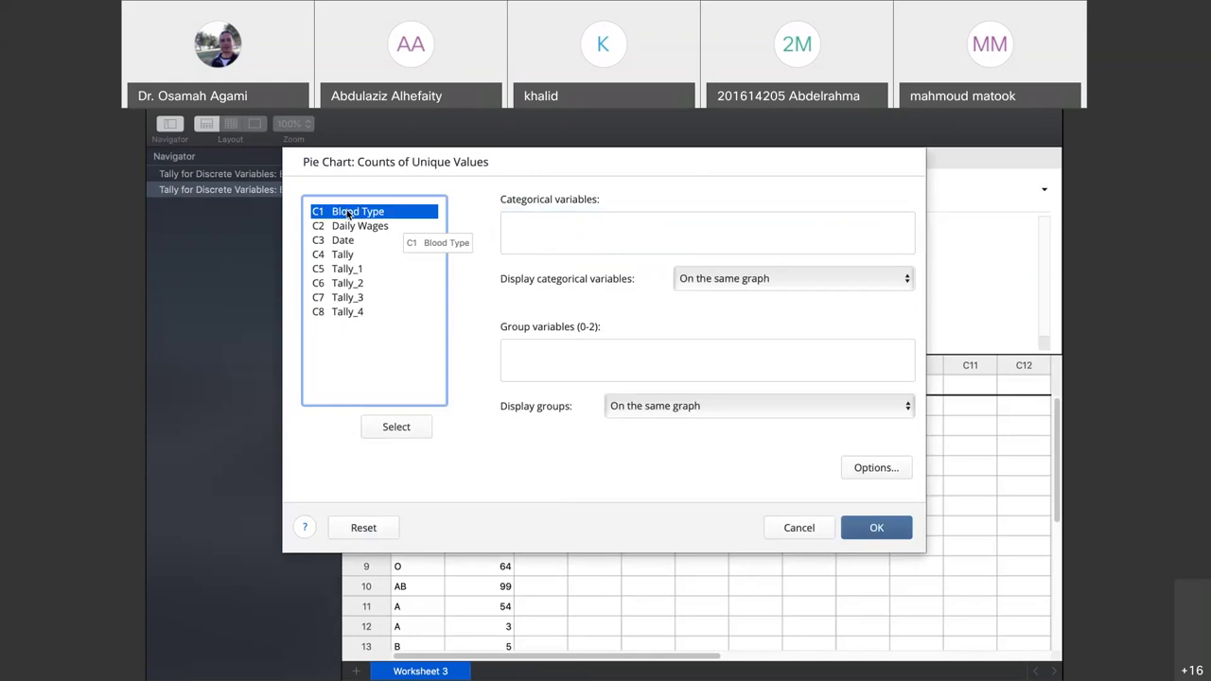
pyautogui.doubleClick(347, 214)
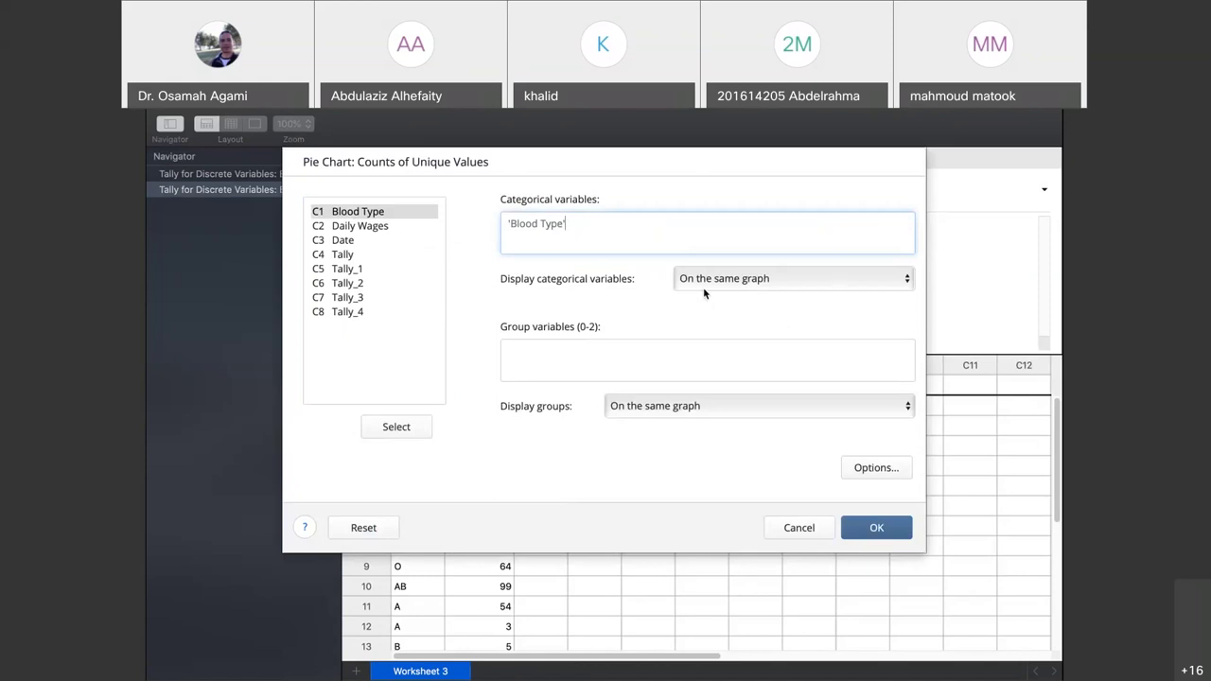
pyautogui.click(875, 531)
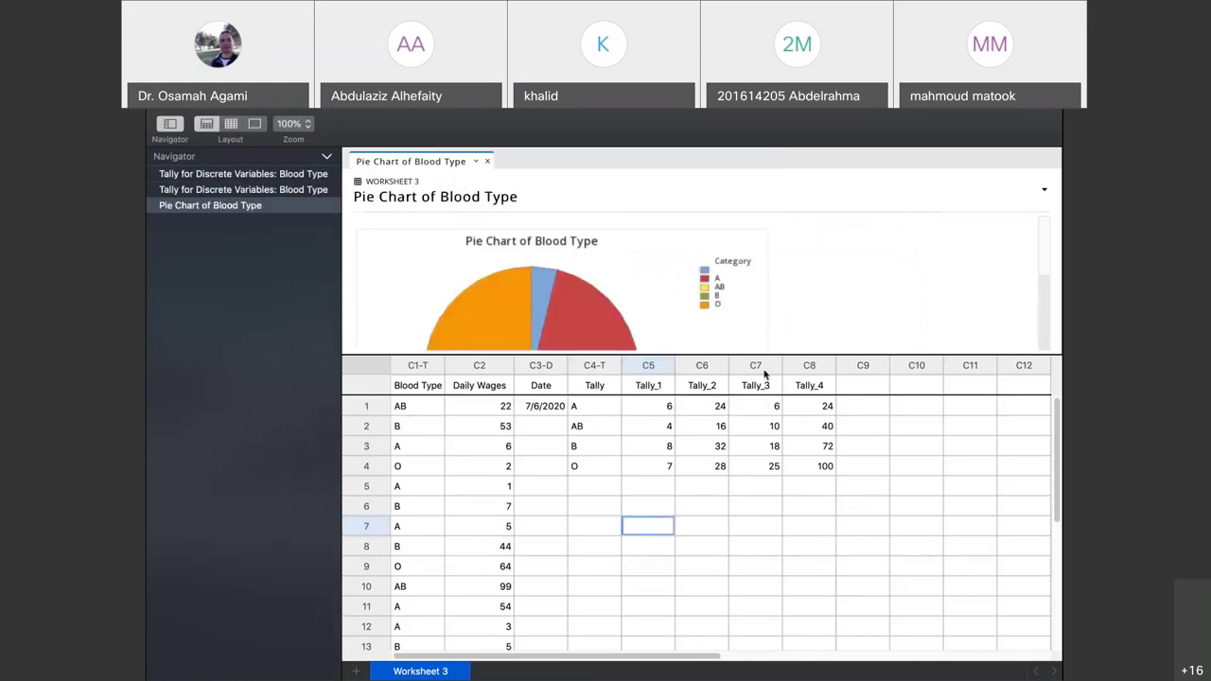
# Enlarge the output area above the worksheet to fit the whole Blood Type pie chart, and select the chart
pyautogui.scroll(-1, 772, 331)
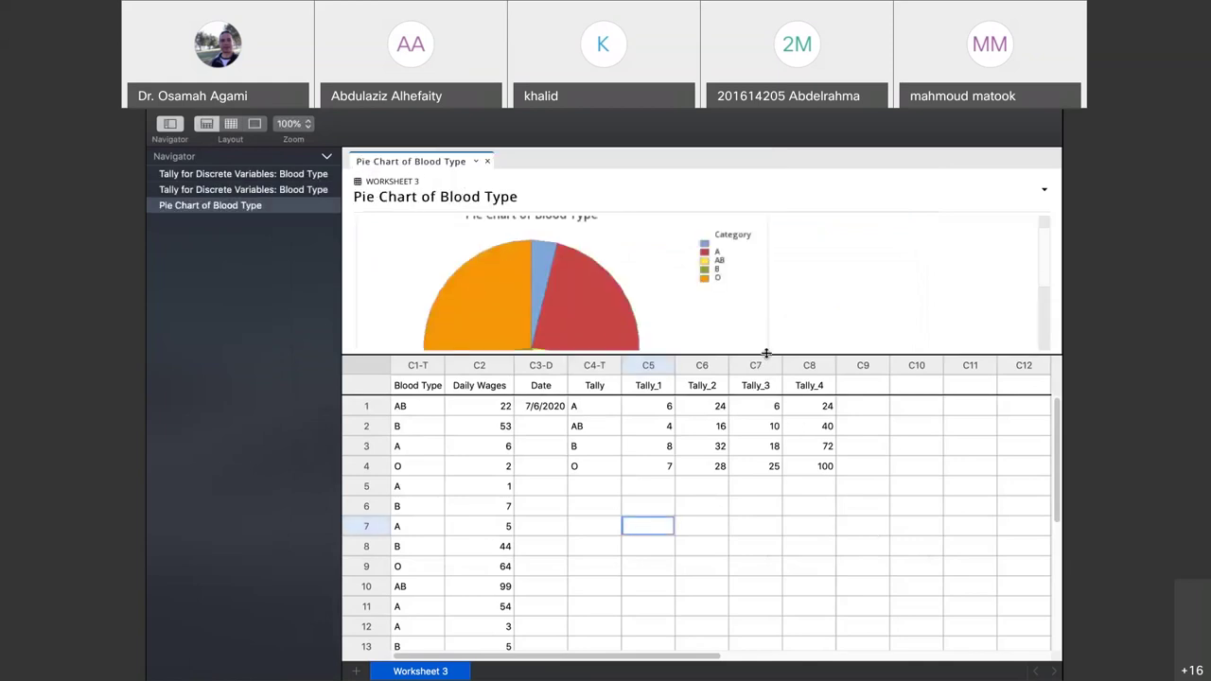
pyautogui.moveTo(766, 354); pyautogui.dragTo(778, 535)
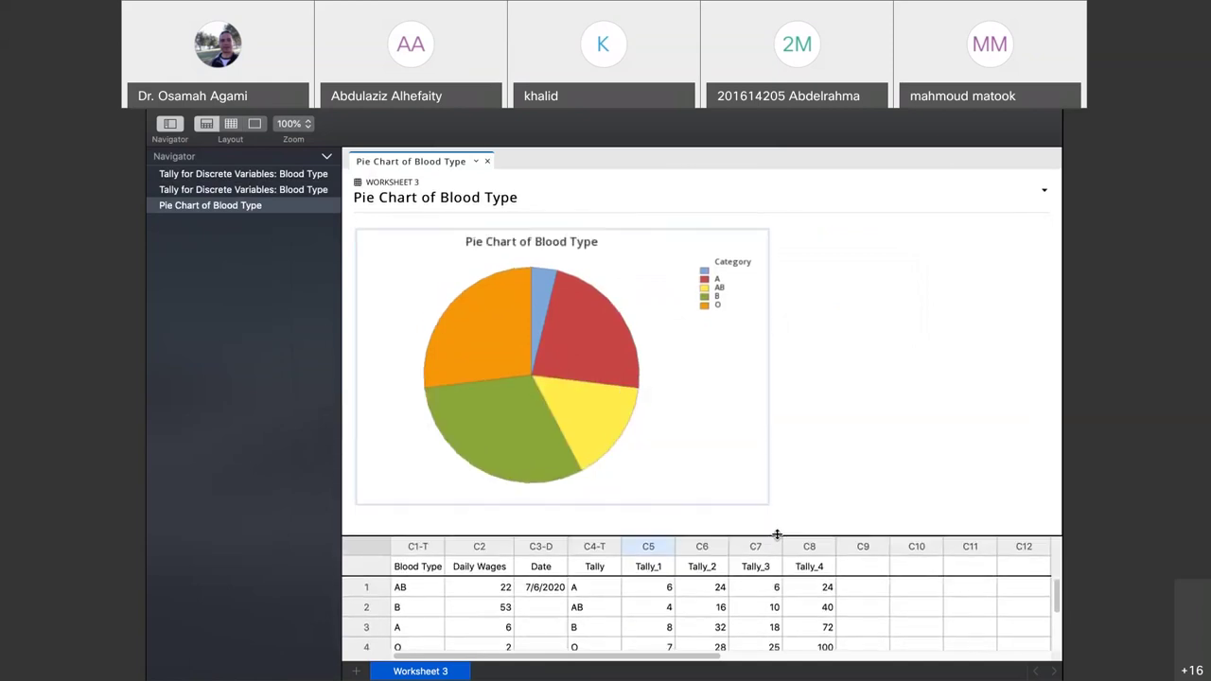
pyautogui.click(667, 330)
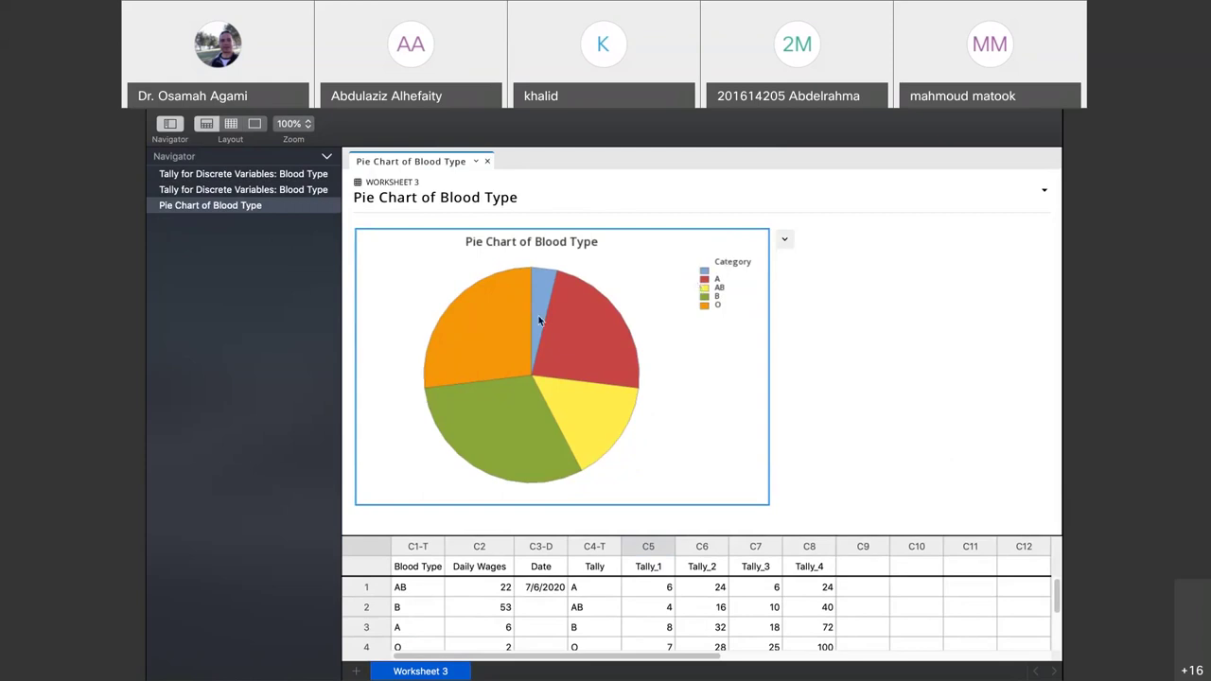
# Inspect the pie chart's slices and look through the chart's and output's own commands for a way to edit it
pyautogui.moveTo(536, 326)
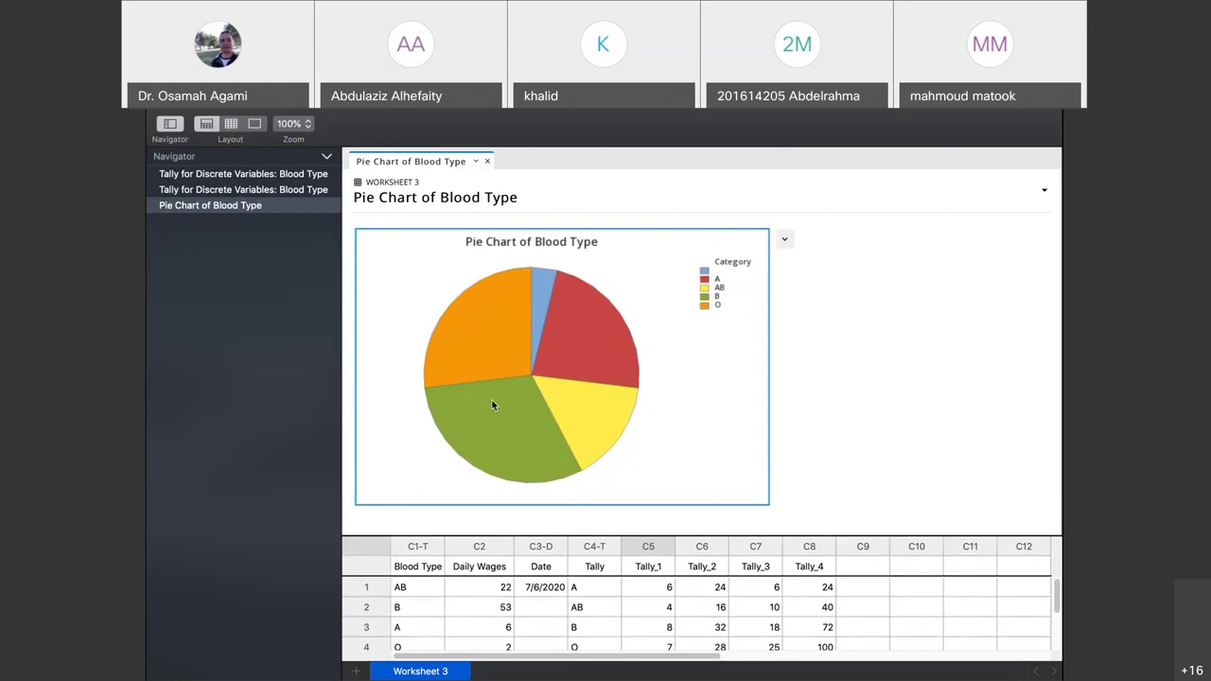
pyautogui.click(784, 240)
pyautogui.click(581, 305)
pyautogui.rightClick(581, 306)
pyautogui.click(545, 360)
pyautogui.rightClick(544, 360)
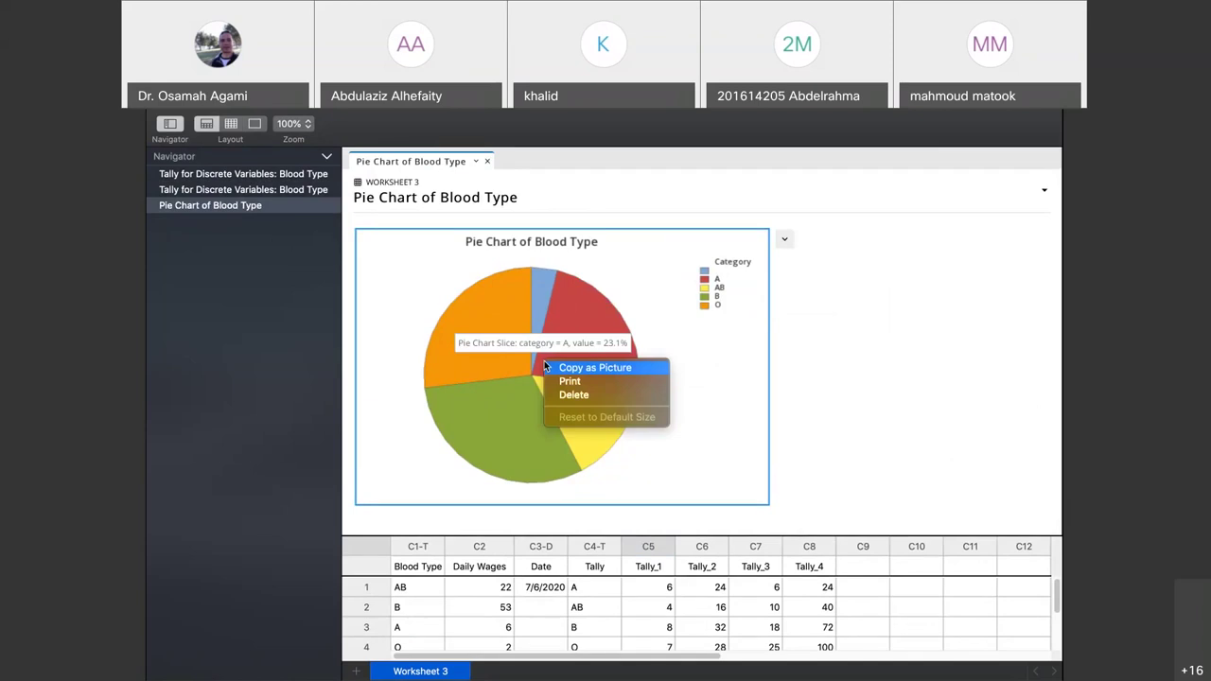
pyautogui.click(639, 355)
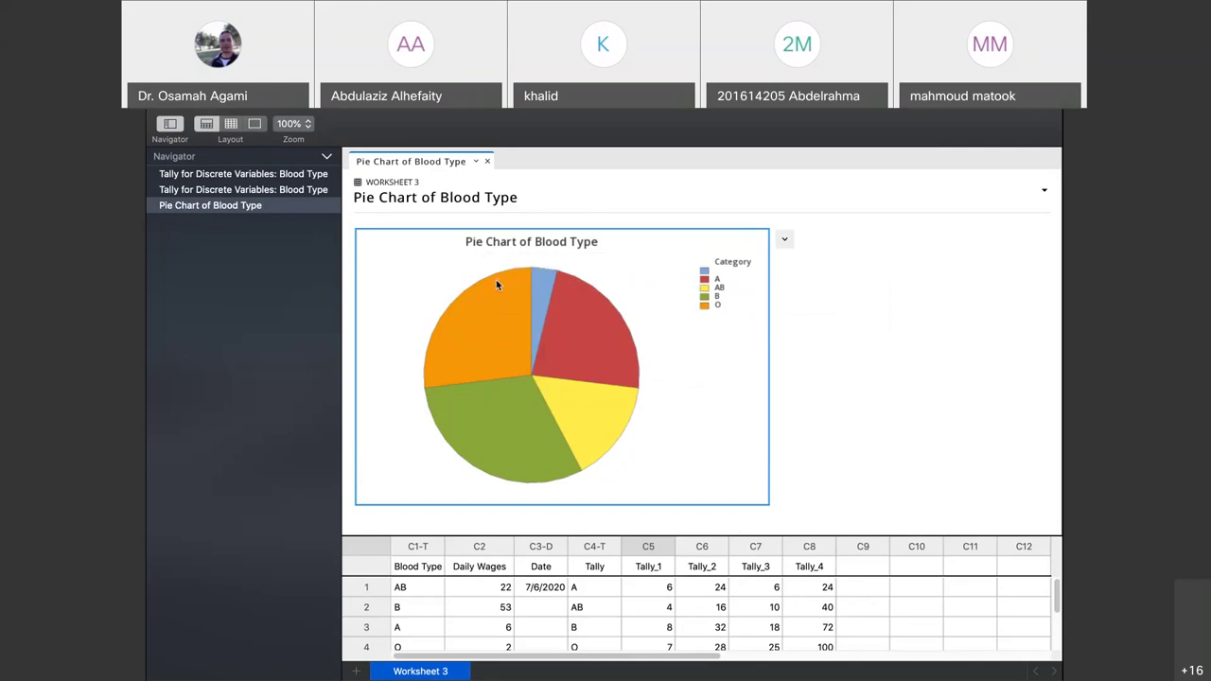
pyautogui.moveTo(572, 275)
pyautogui.click(1045, 193)
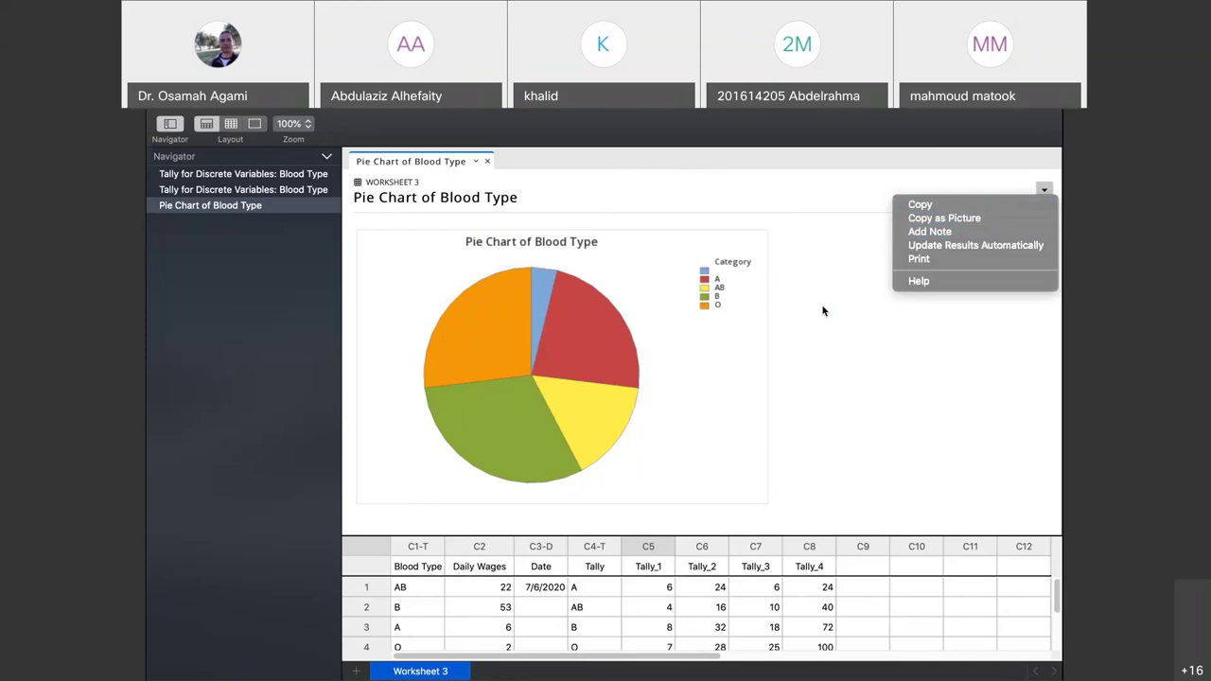
pyautogui.moveTo(582, 110)
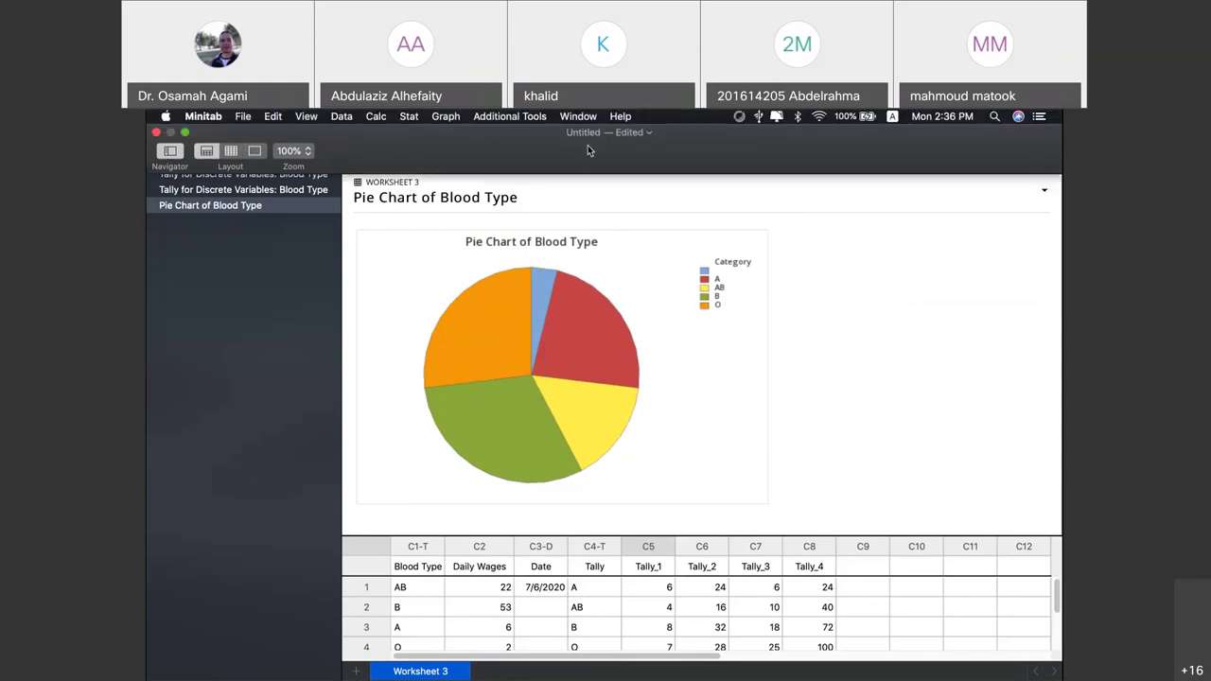
# Check the general editing commands and the options of the pie chart and its Navigator entry for a way to add labels
pyautogui.click(721, 474)
pyautogui.click(272, 116)
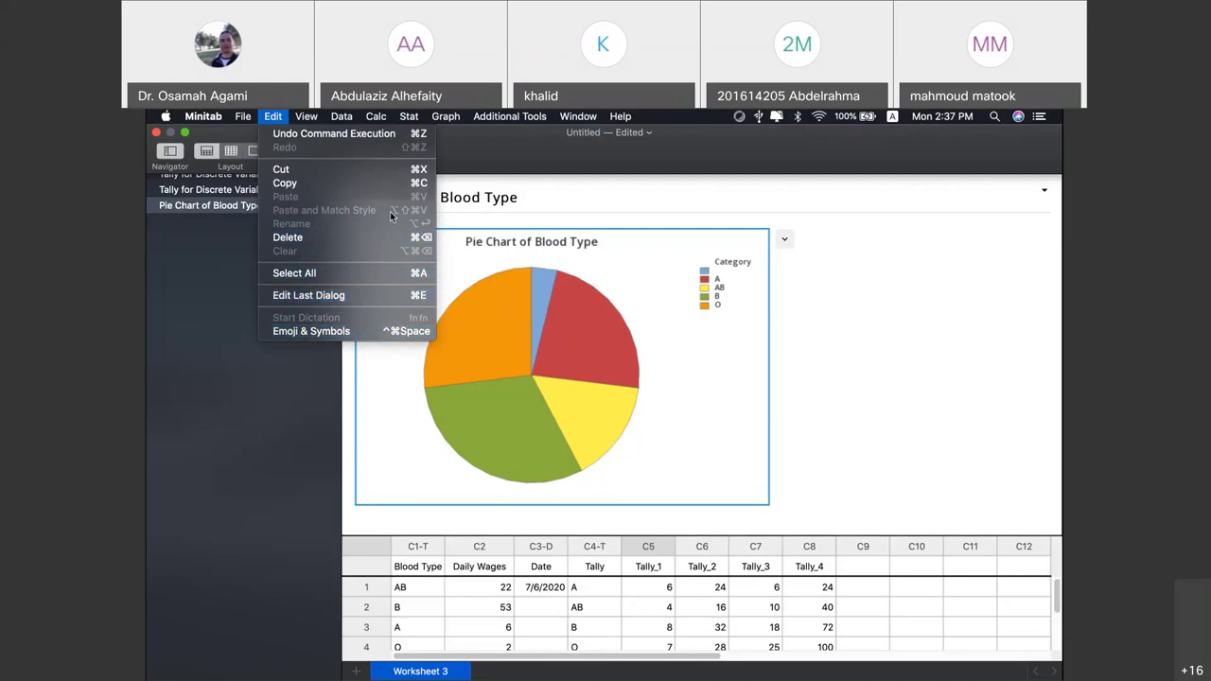
pyautogui.click(555, 199)
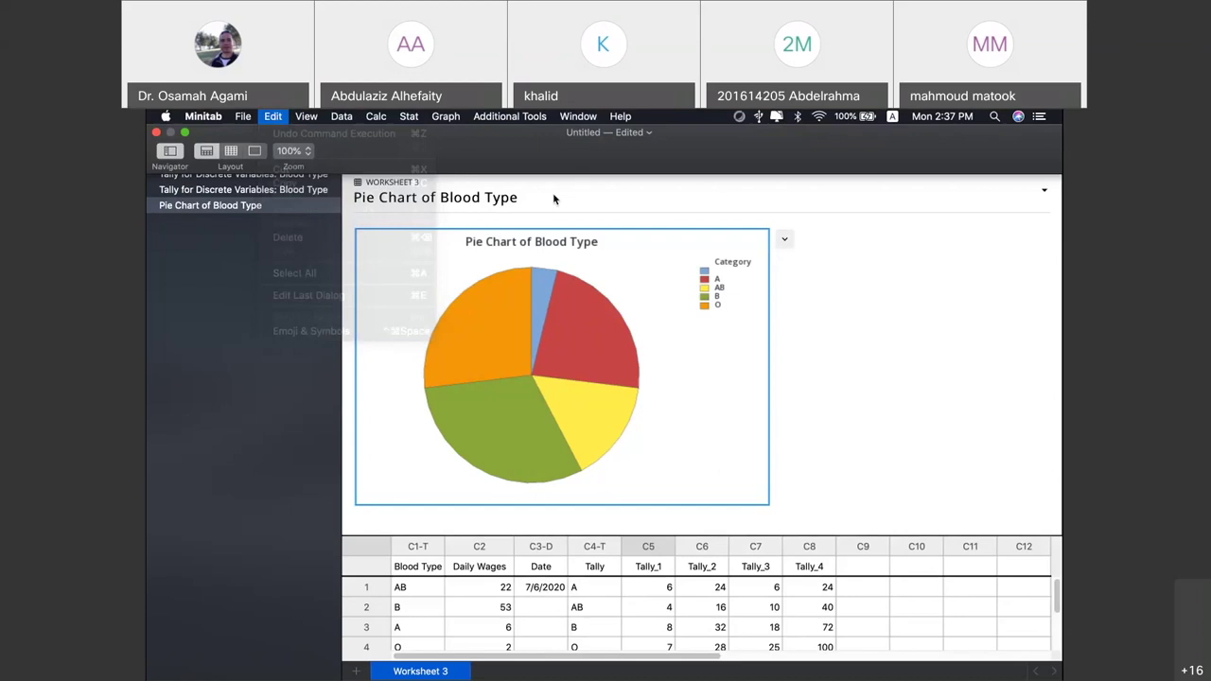
pyautogui.rightClick(411, 159)
pyautogui.press('Escape')
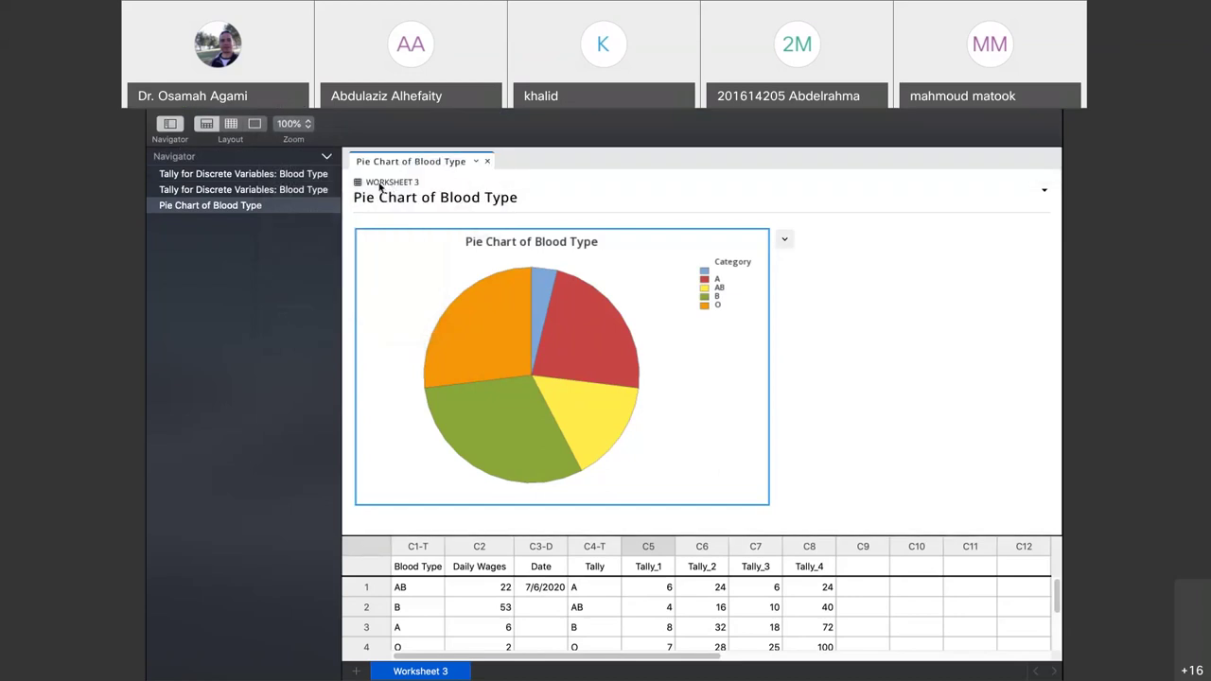
pyautogui.rightClick(369, 242)
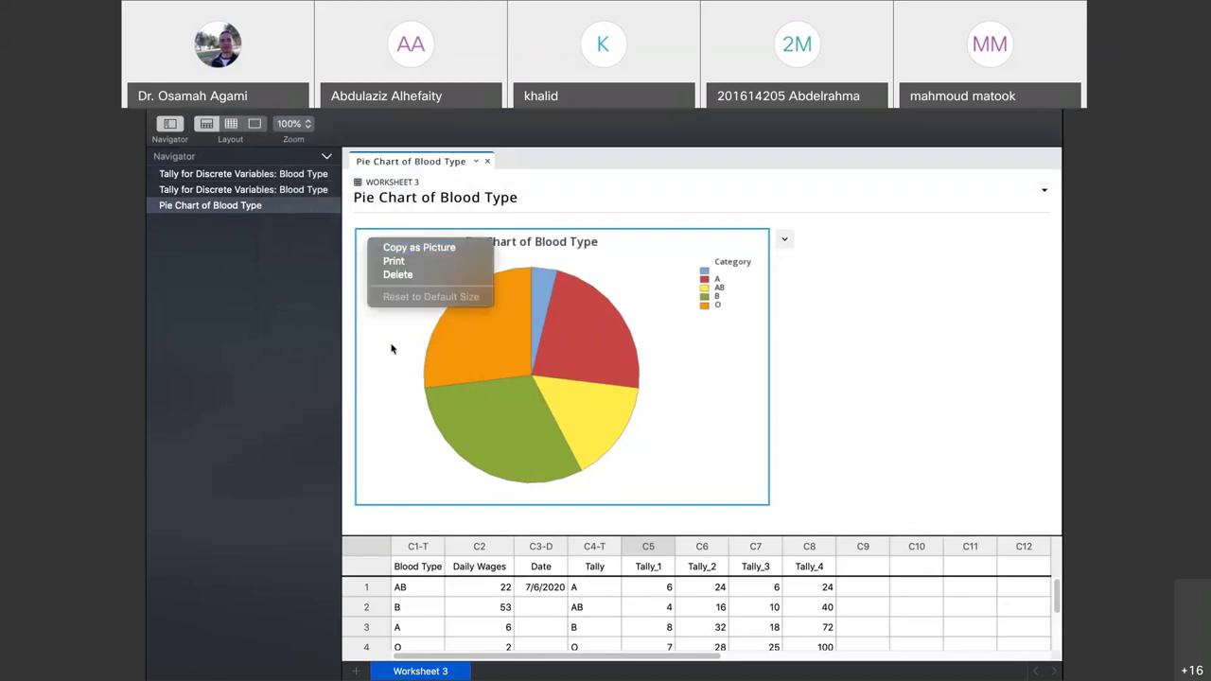
pyautogui.press('Escape')
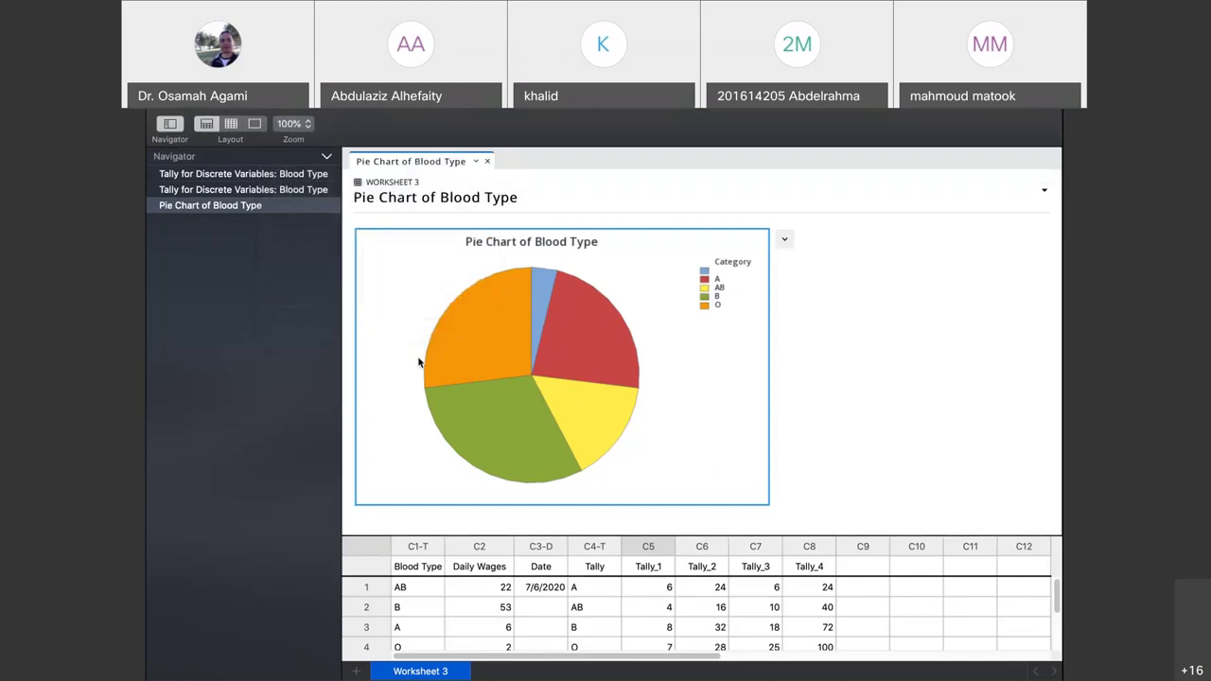
pyautogui.rightClick(264, 208)
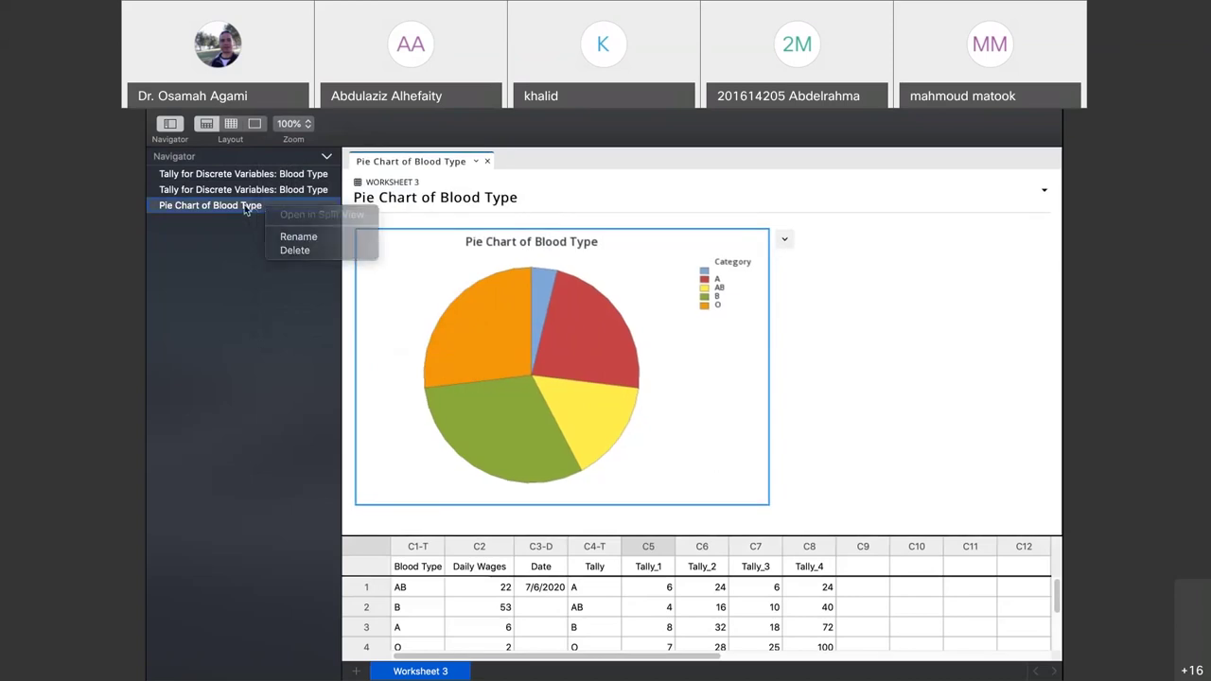
pyautogui.press('Escape')
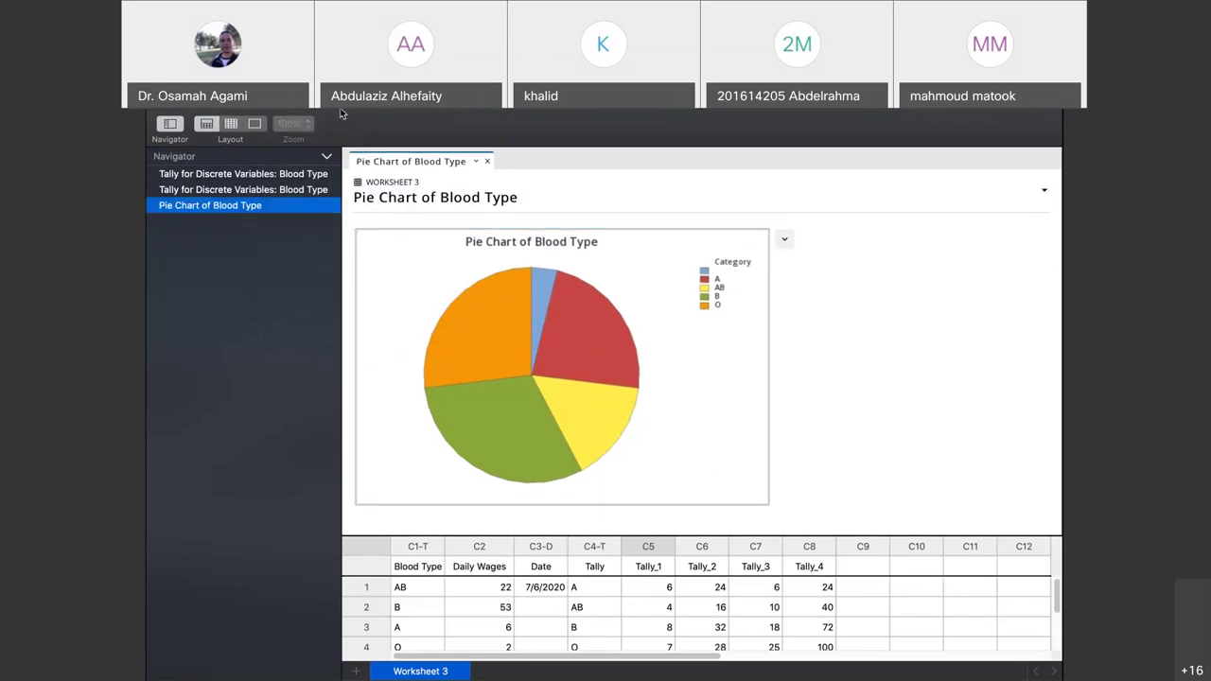
# Create another Blood Type pie chart of unique-value counts, with slices labelled by category name, frequency and percent
pyautogui.moveTo(343, 113)
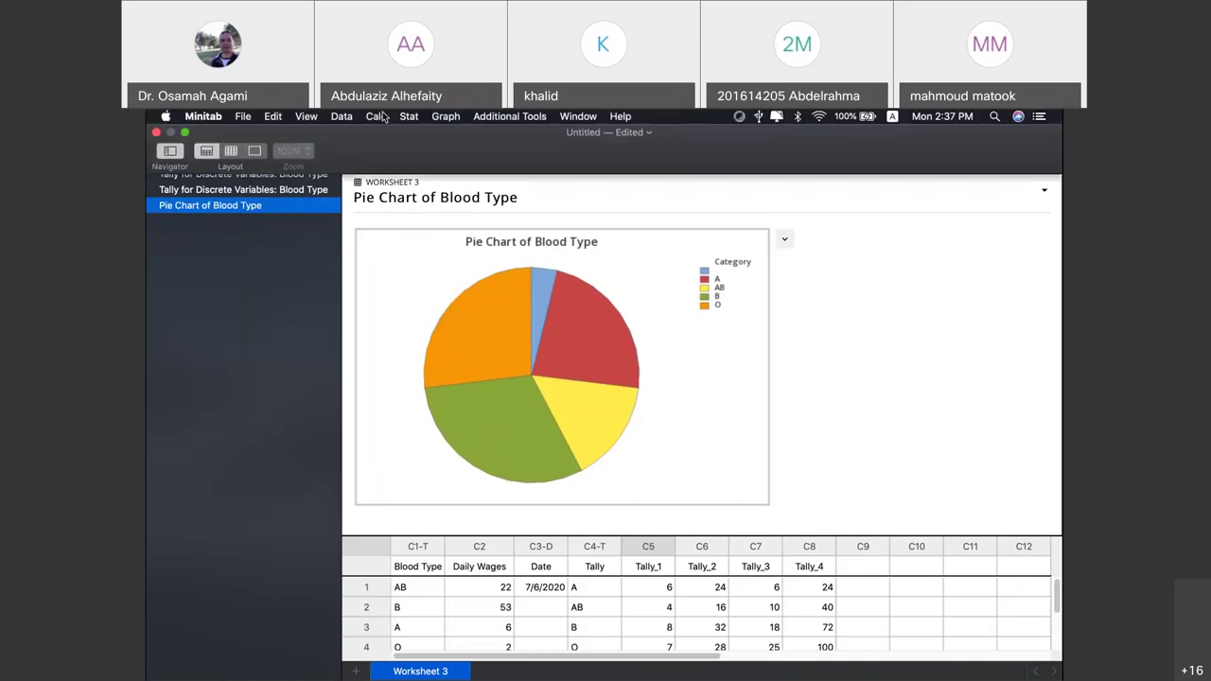
pyautogui.click(446, 115)
pyautogui.click(467, 322)
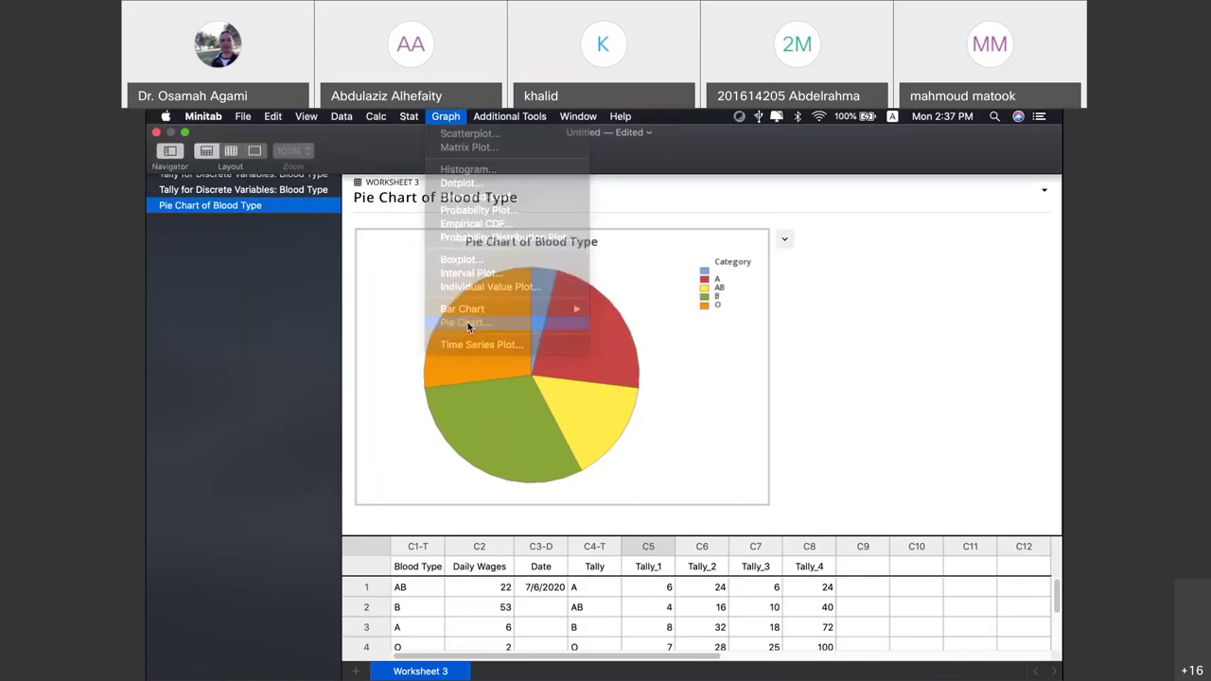
pyautogui.click(655, 339)
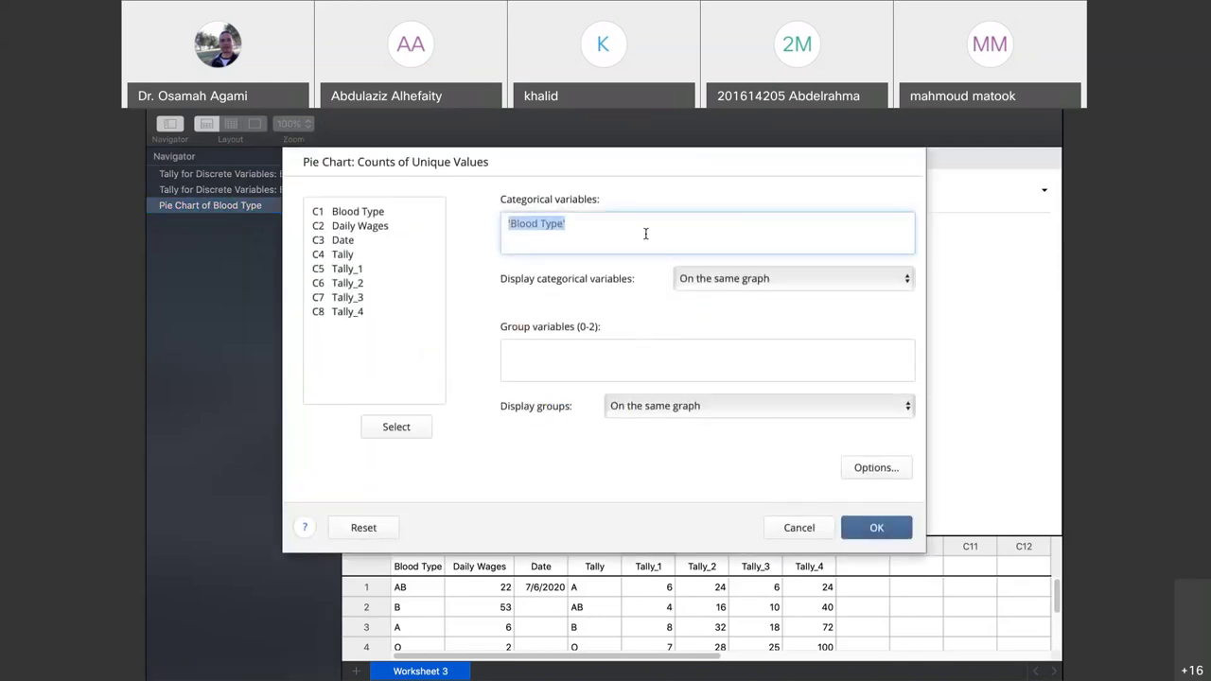
pyautogui.click(646, 231)
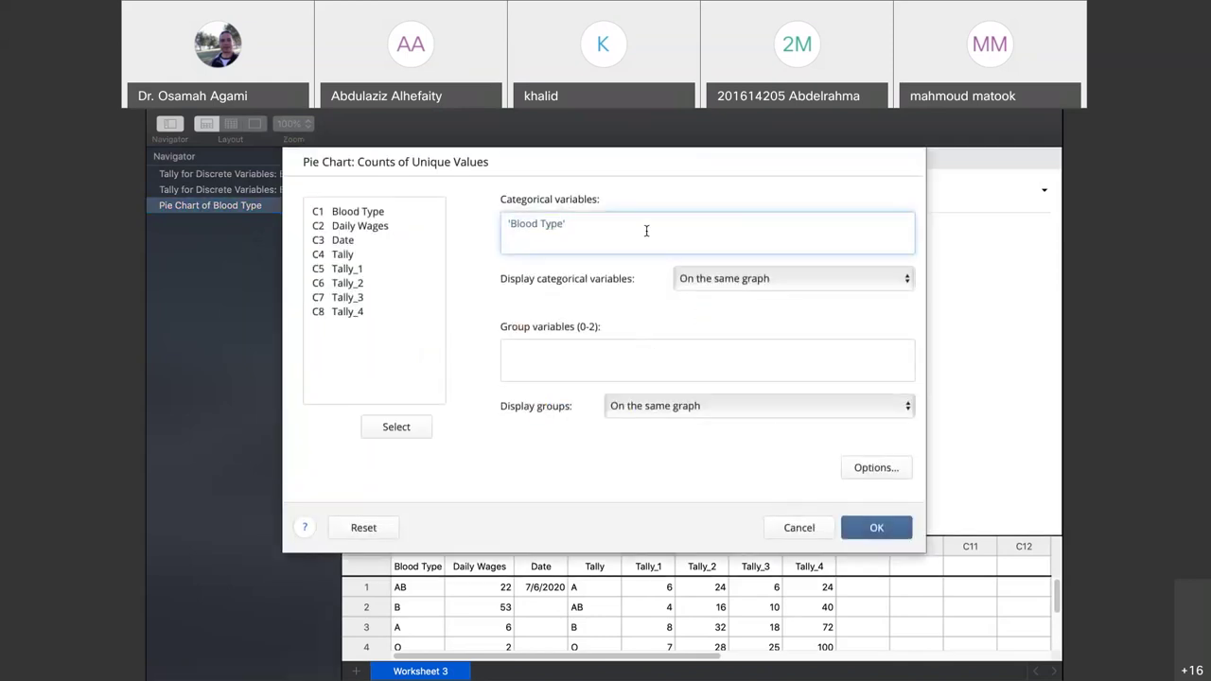
pyautogui.click(876, 470)
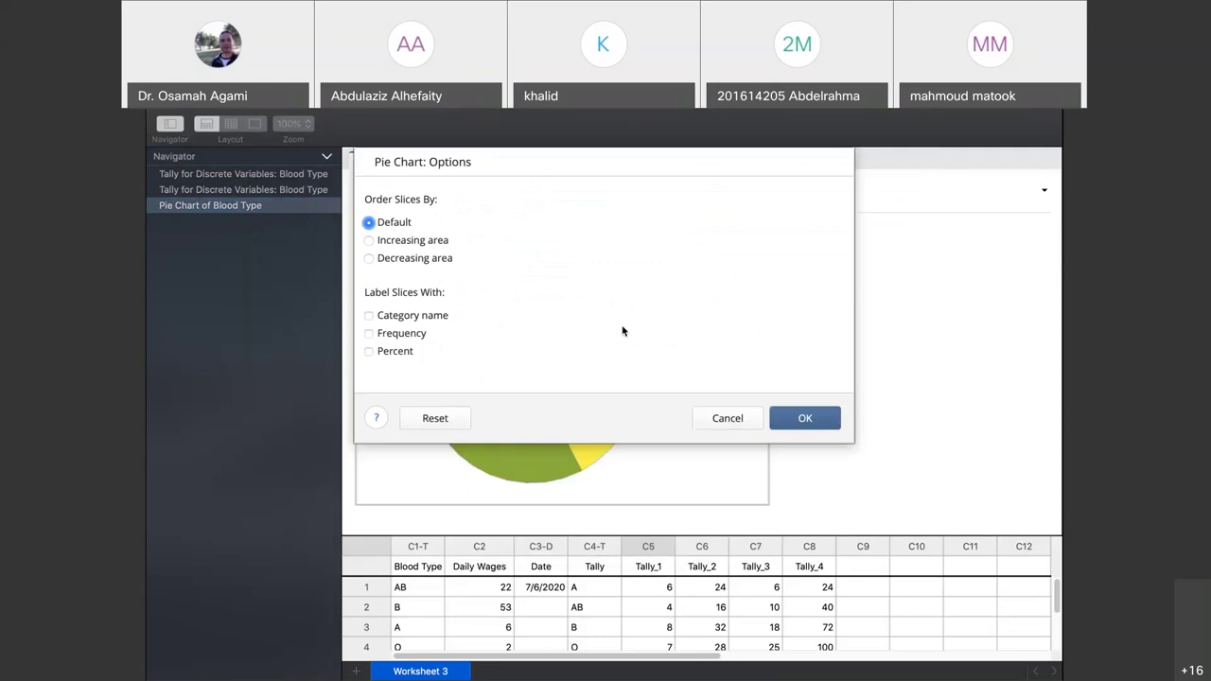
pyautogui.click(369, 319)
pyautogui.click(397, 351)
pyautogui.click(420, 339)
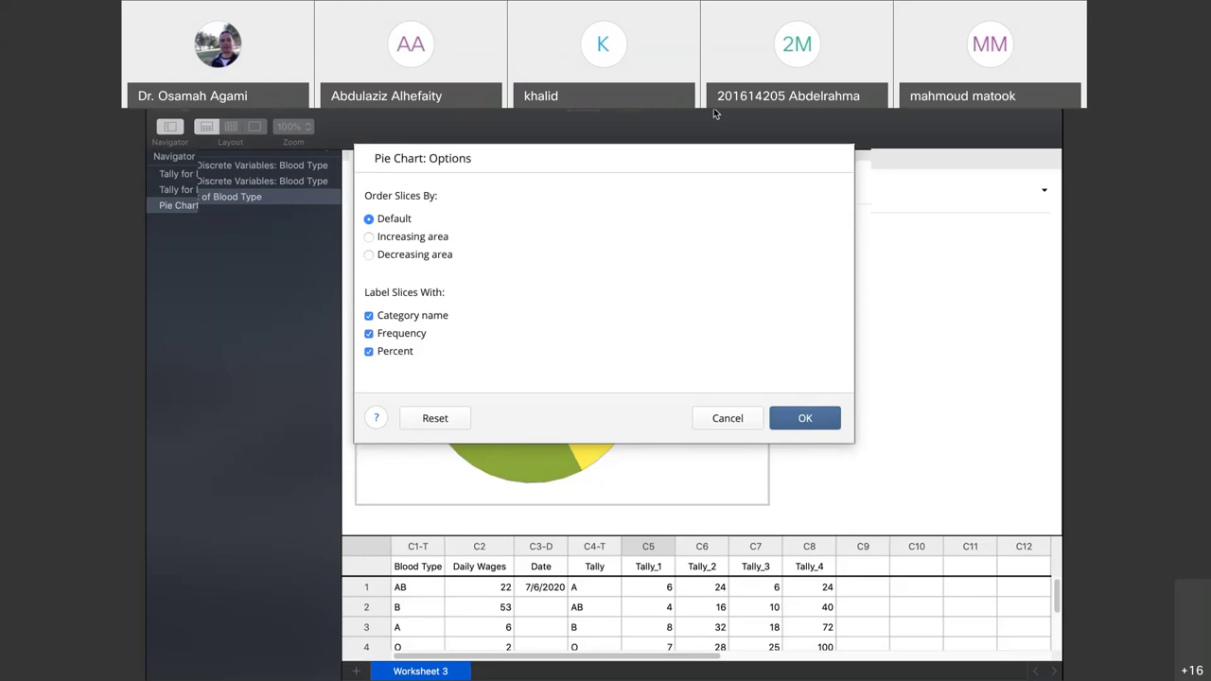
pyautogui.moveTo(713, 109)
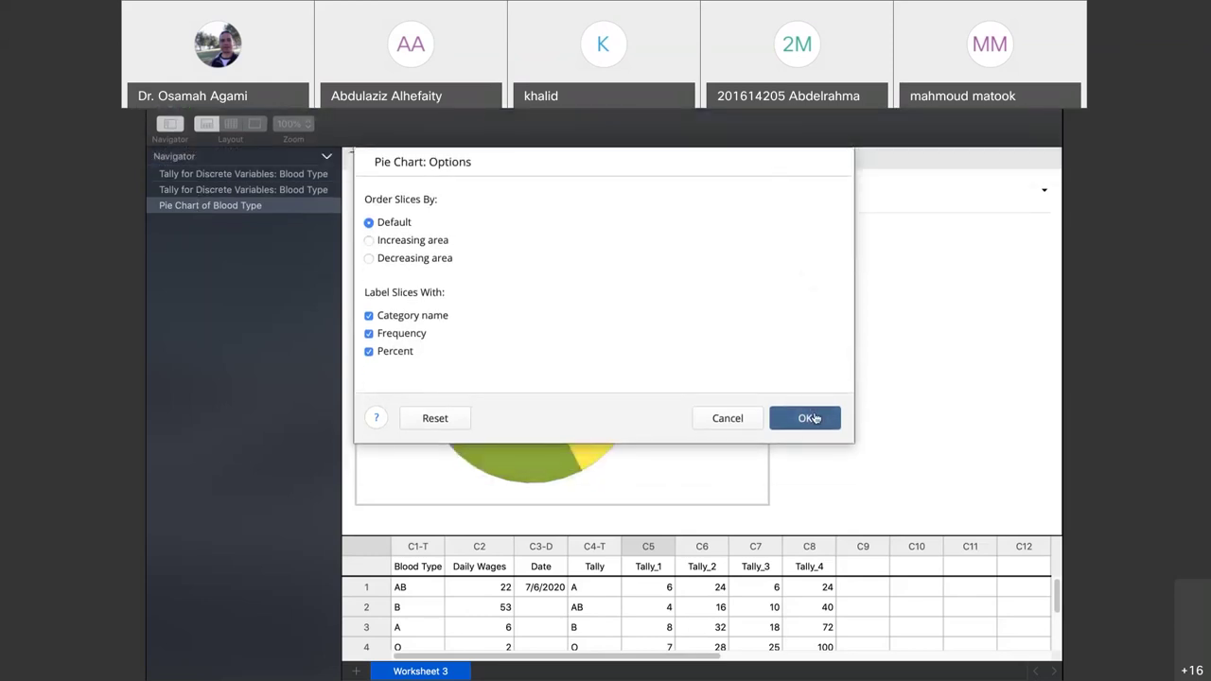
pyautogui.click(811, 418)
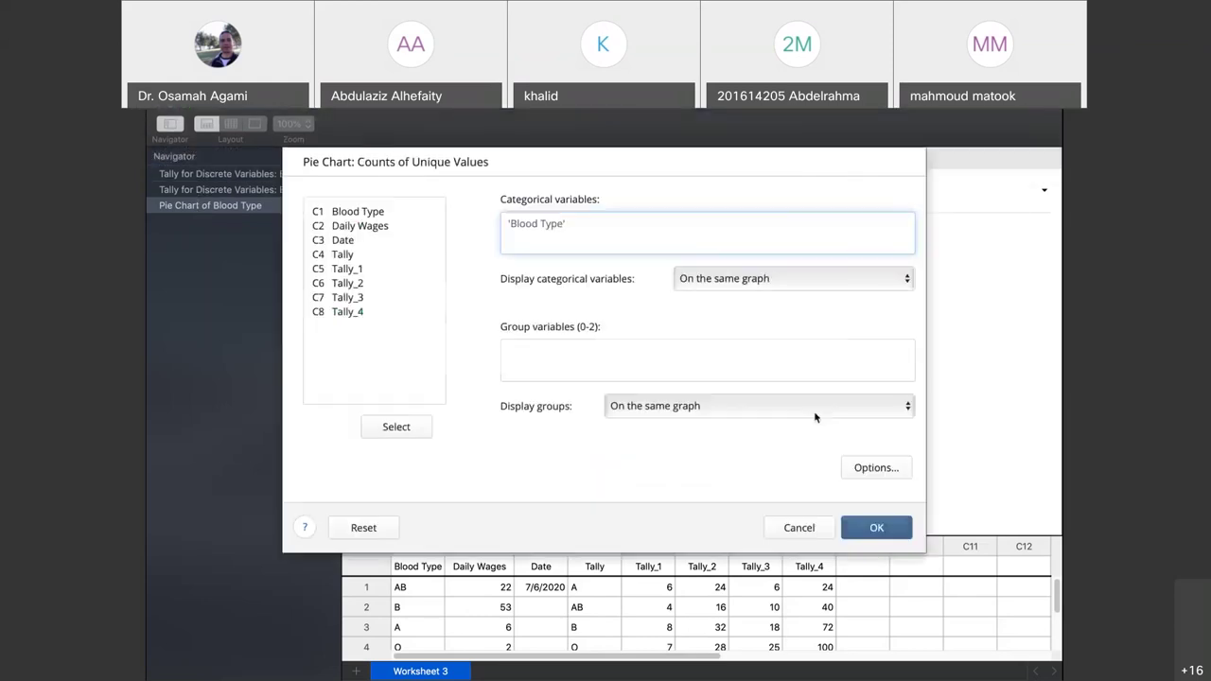
pyautogui.click(877, 530)
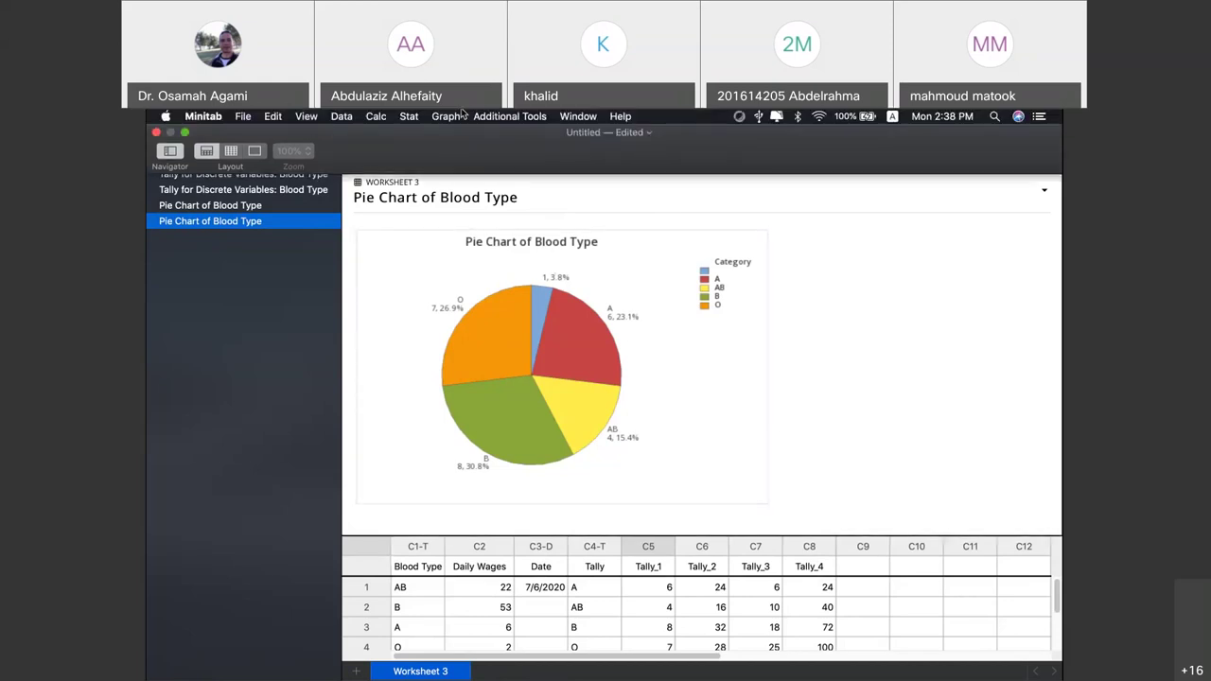
# Create a one-variable bar chart of unique-value counts for the Blood Type column, with data labels on the bars
pyautogui.click(460, 113)
pyautogui.moveTo(475, 312)
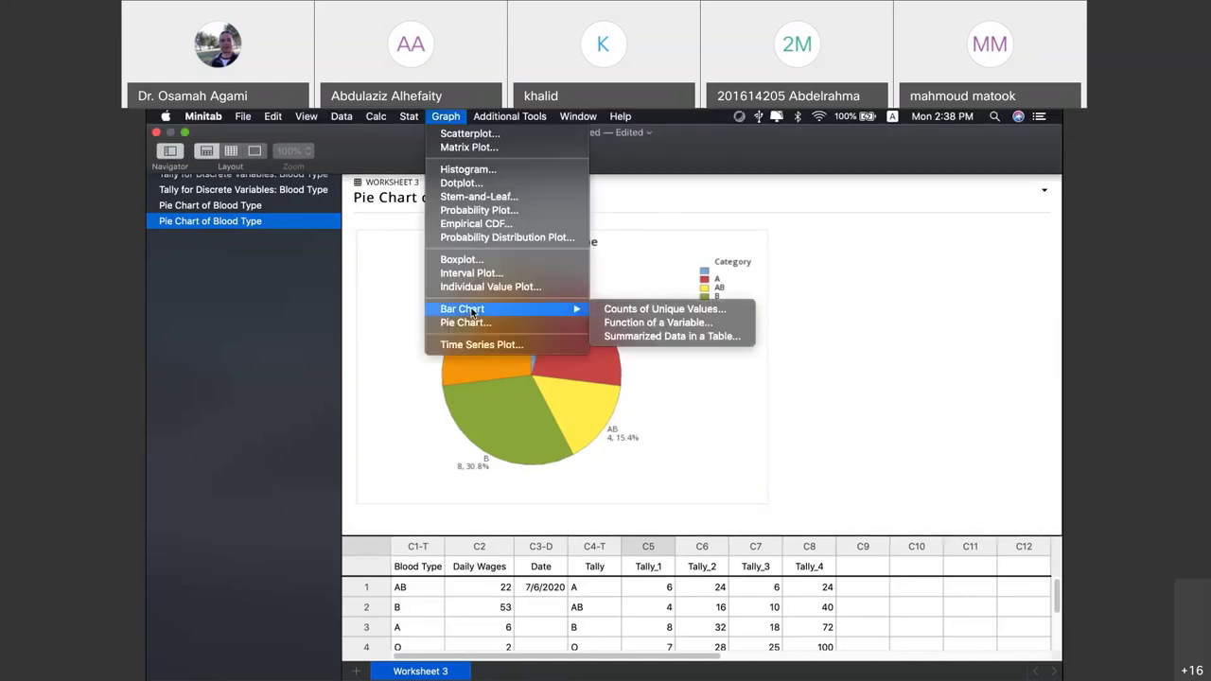
pyautogui.click(669, 315)
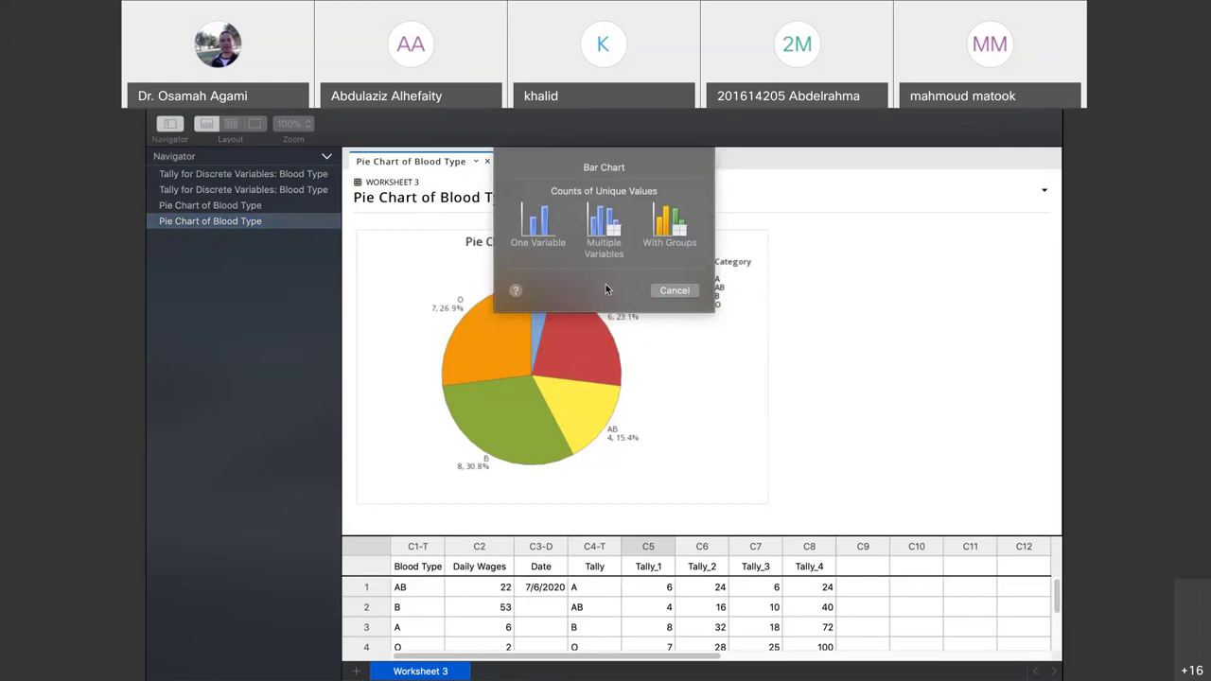
pyautogui.click(554, 244)
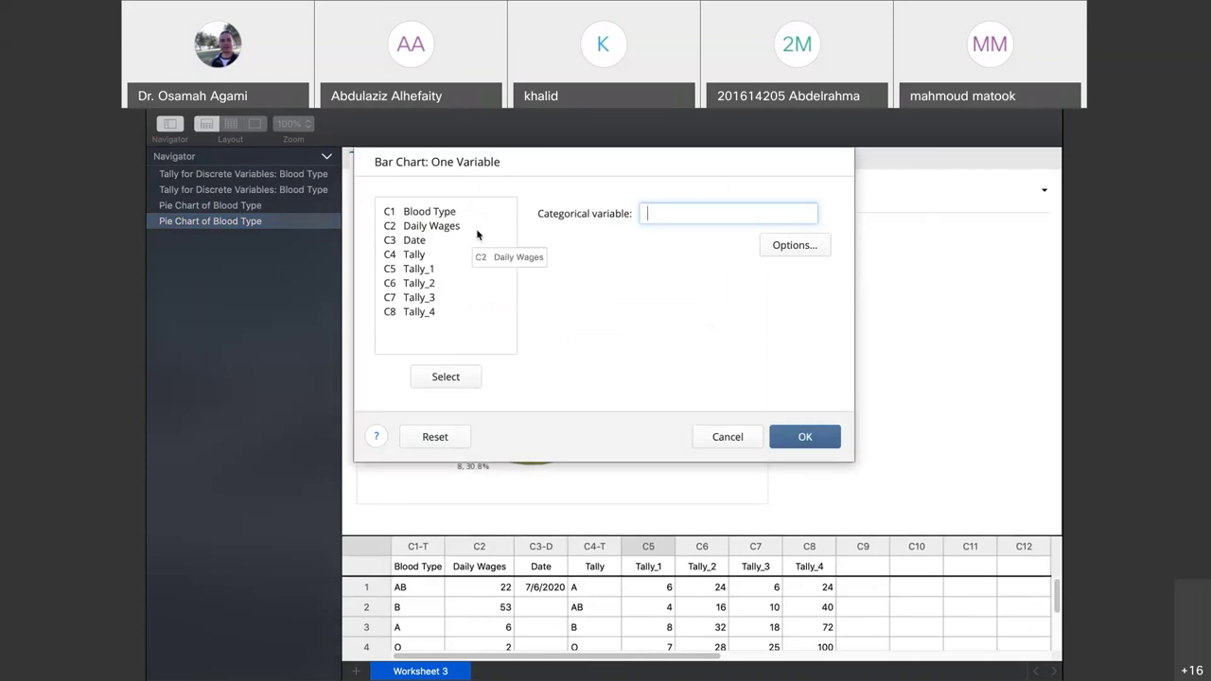
pyautogui.doubleClick(425, 212)
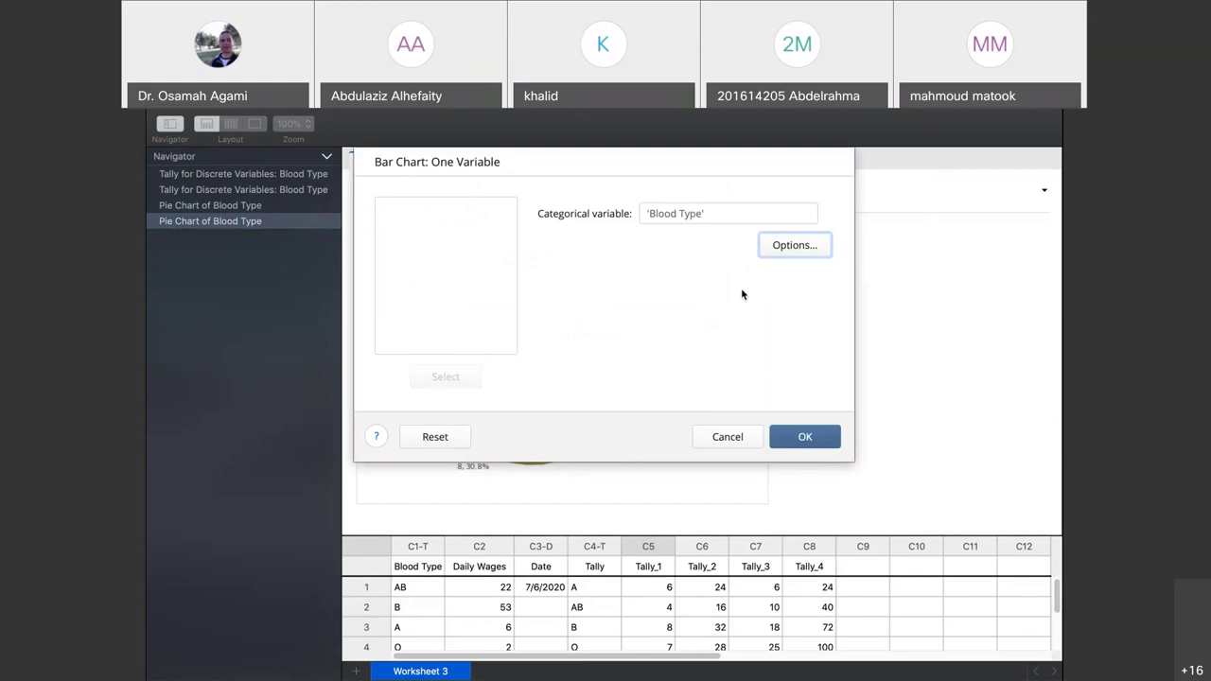
pyautogui.click(789, 248)
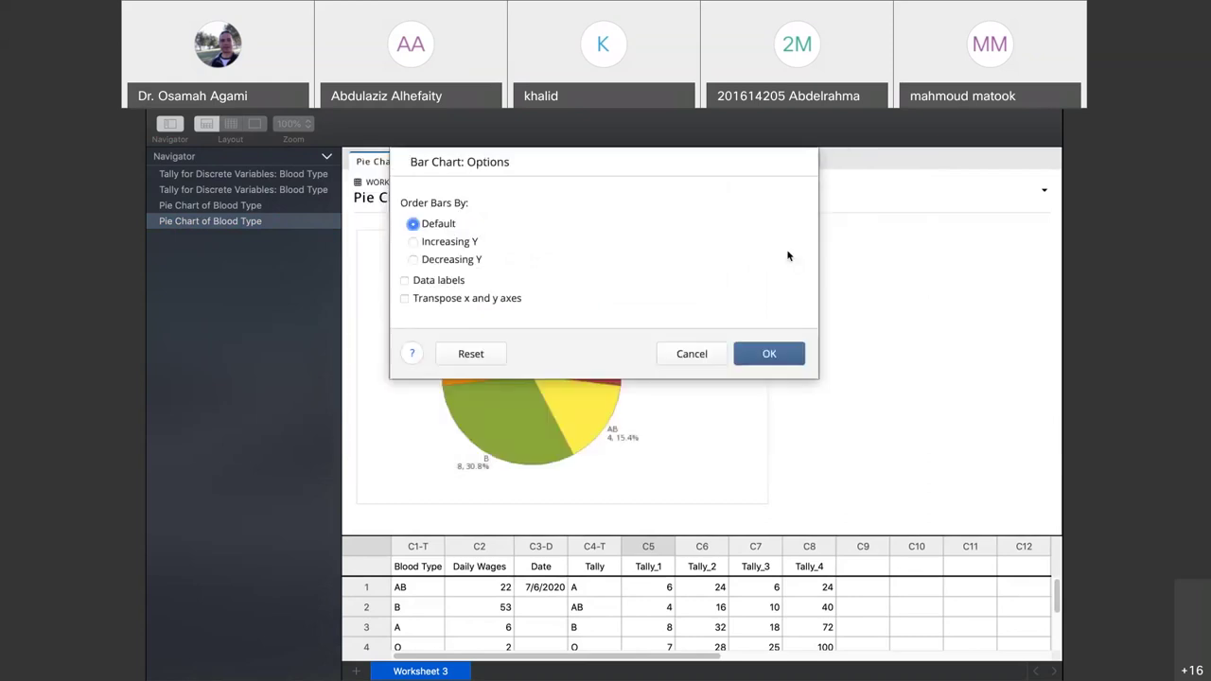
pyautogui.click(405, 281)
pyautogui.click(761, 355)
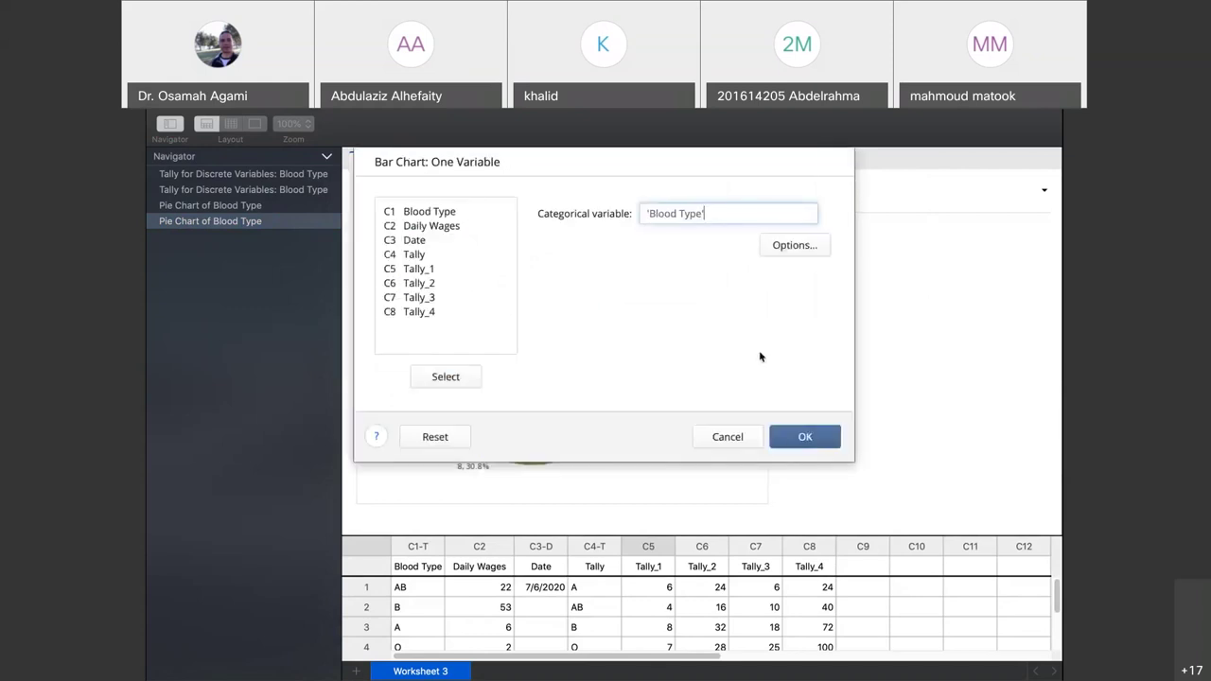
pyautogui.click(810, 439)
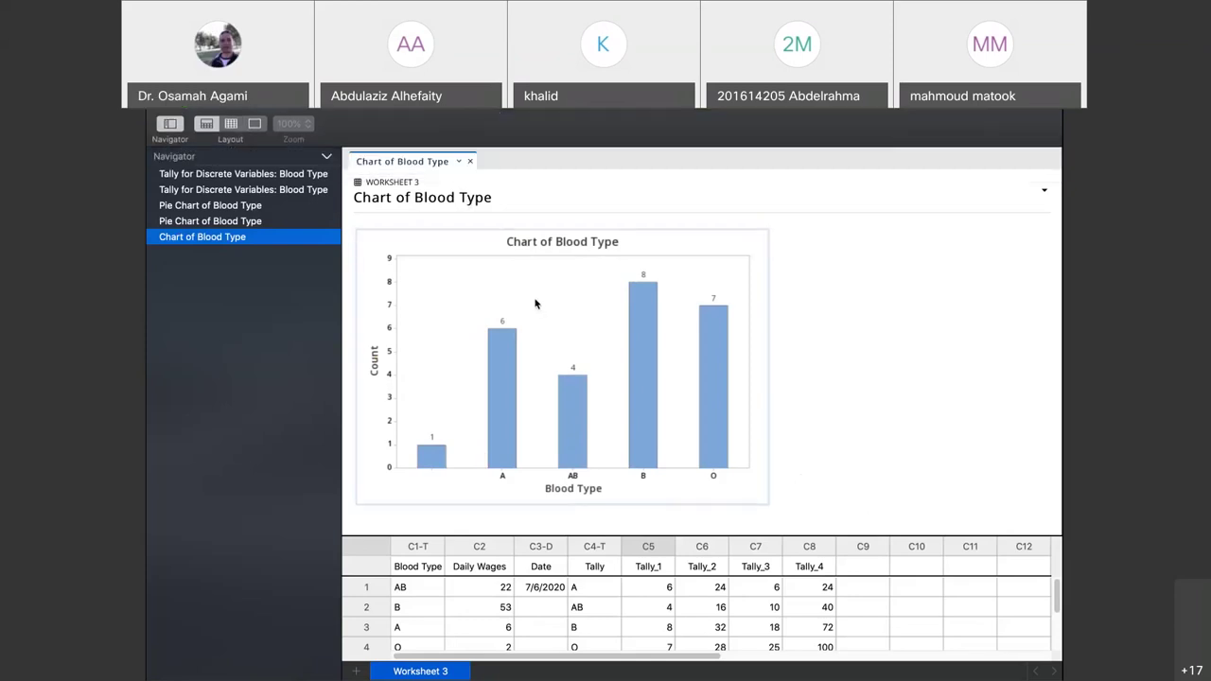
# Check which commands the Blood Type bar chart offers for editing it
pyautogui.click(782, 240)
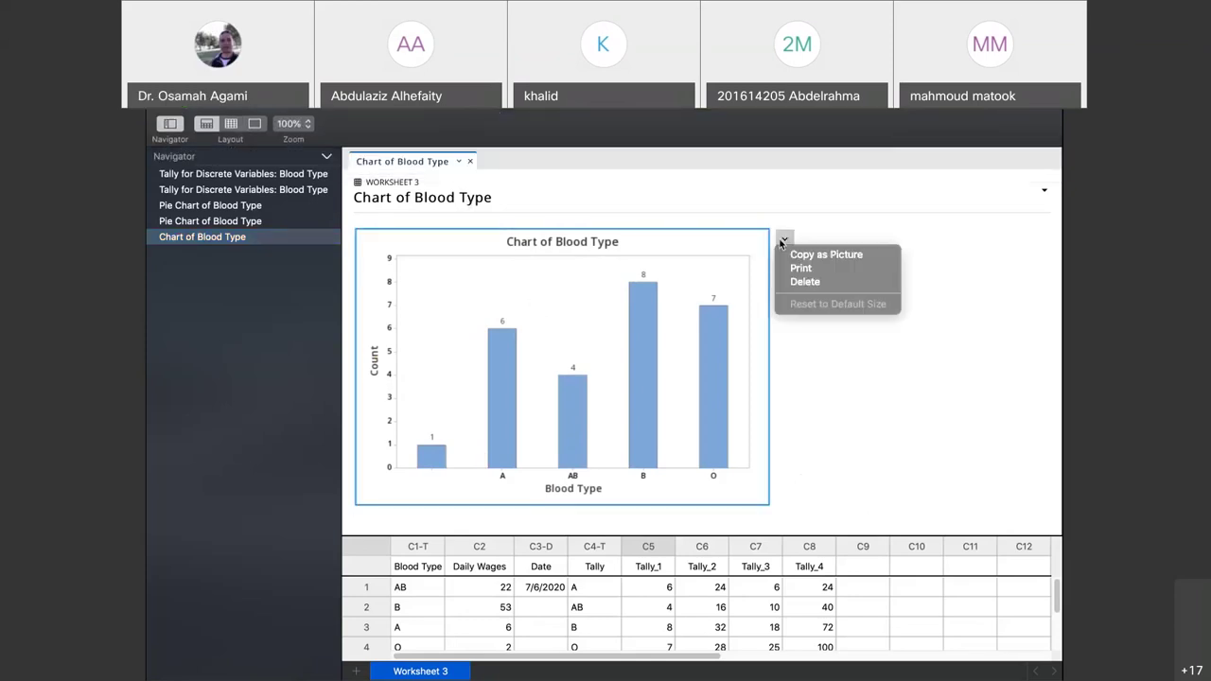
pyautogui.click(544, 333)
pyautogui.rightClick(541, 330)
pyautogui.click(509, 300)
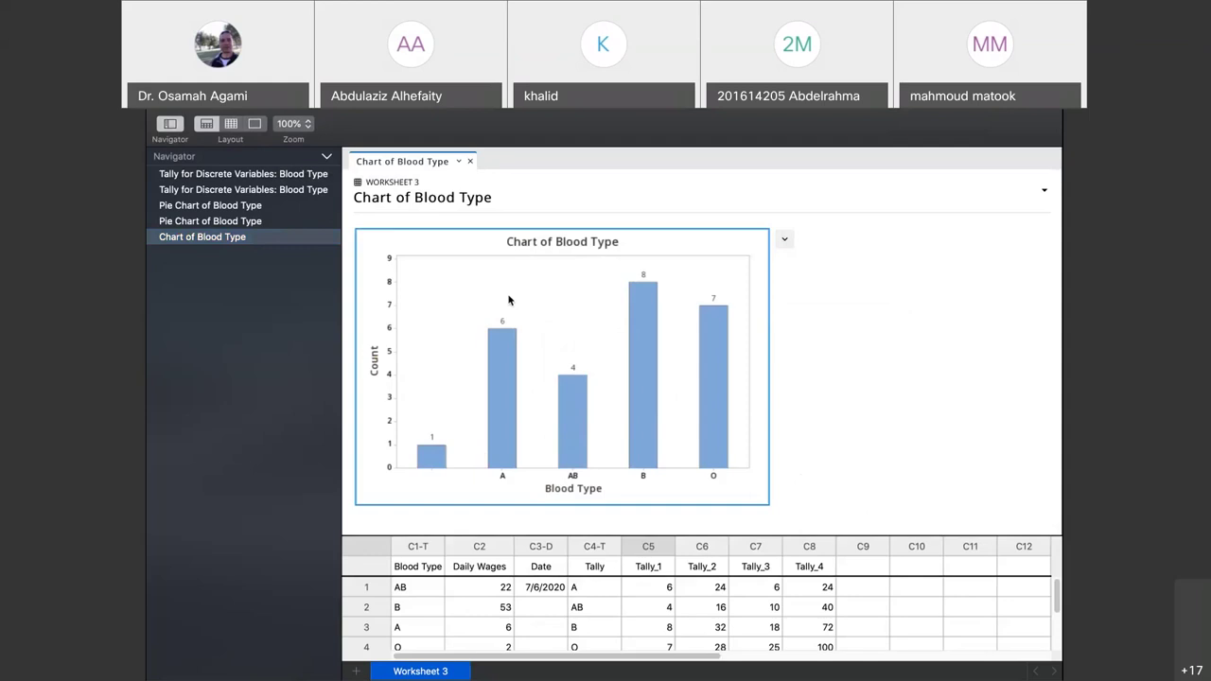
# Try to create a simple dotplot with Blood Type as the single Y variable
pyautogui.moveTo(438, 117)
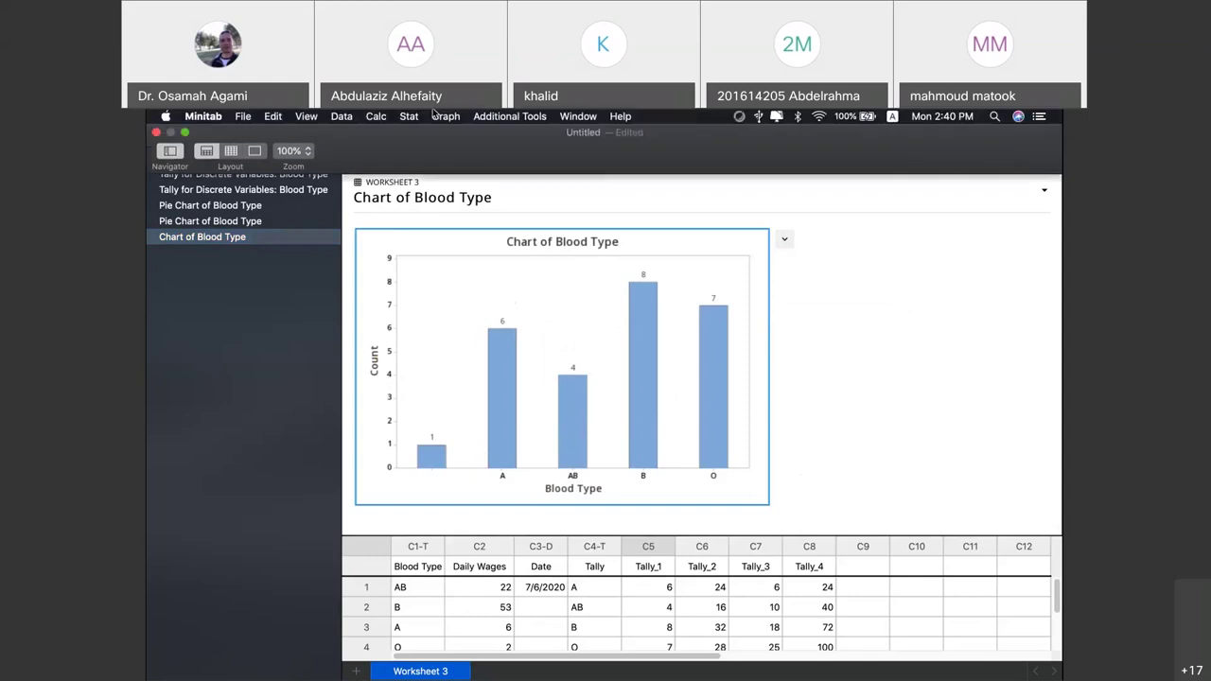
pyautogui.click(443, 117)
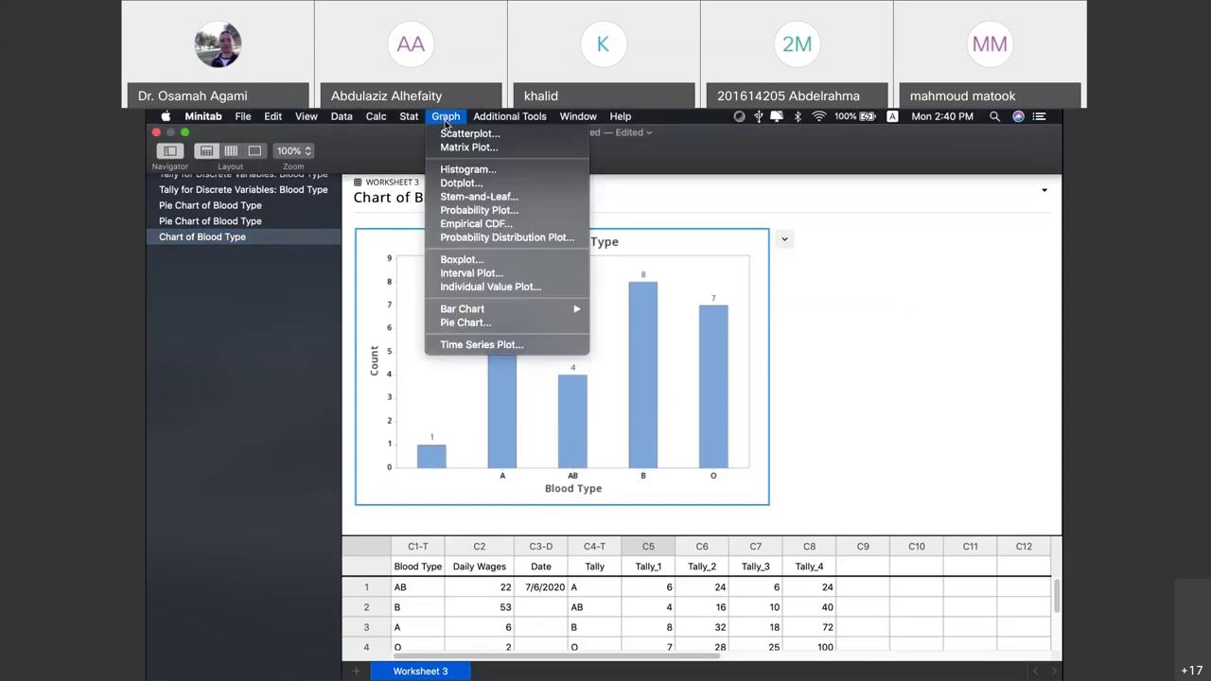
pyautogui.click(463, 183)
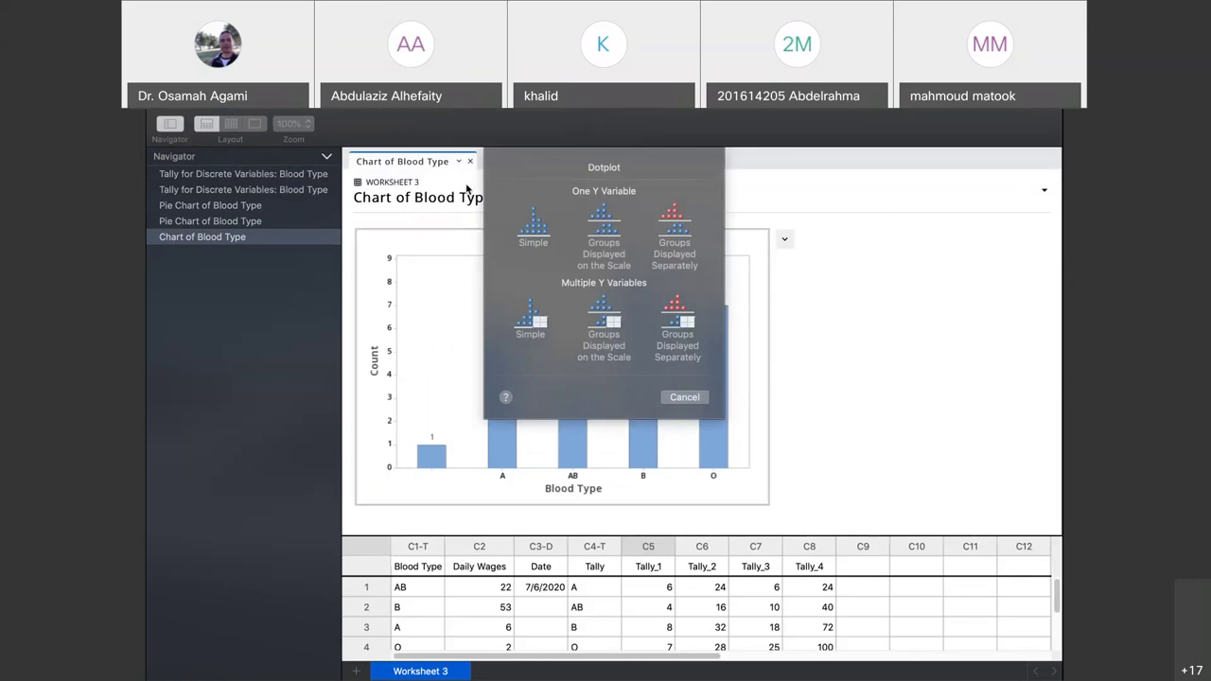
pyautogui.click(532, 225)
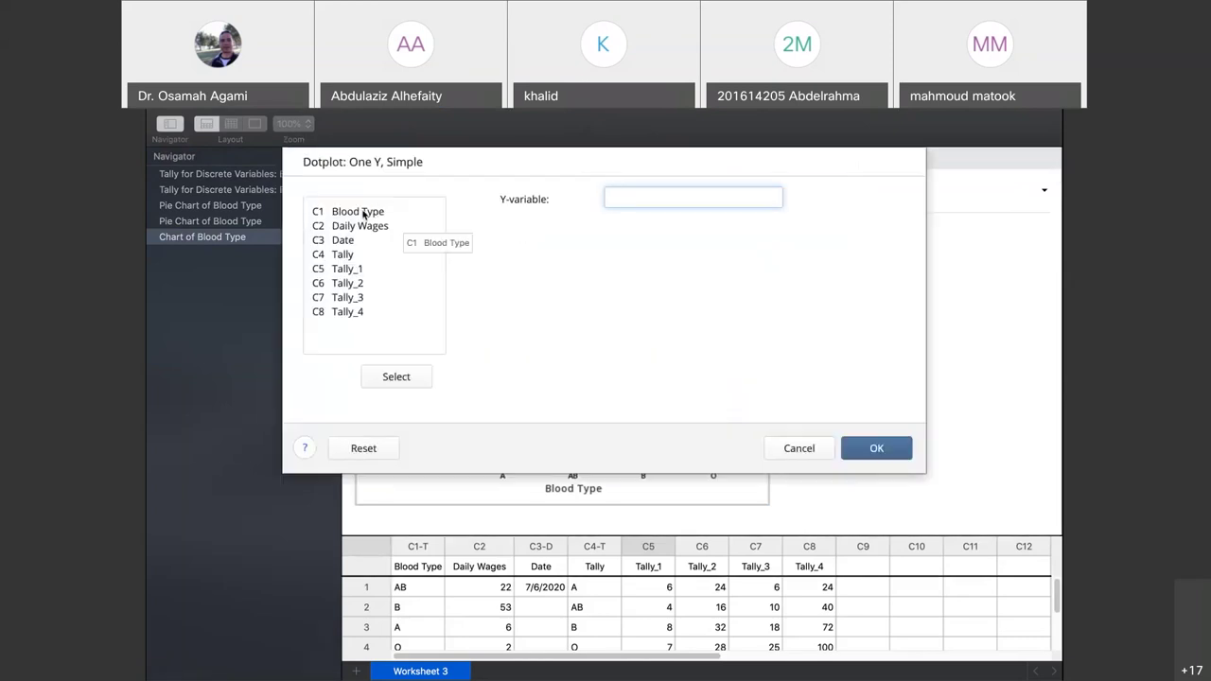
pyautogui.doubleClick(359, 212)
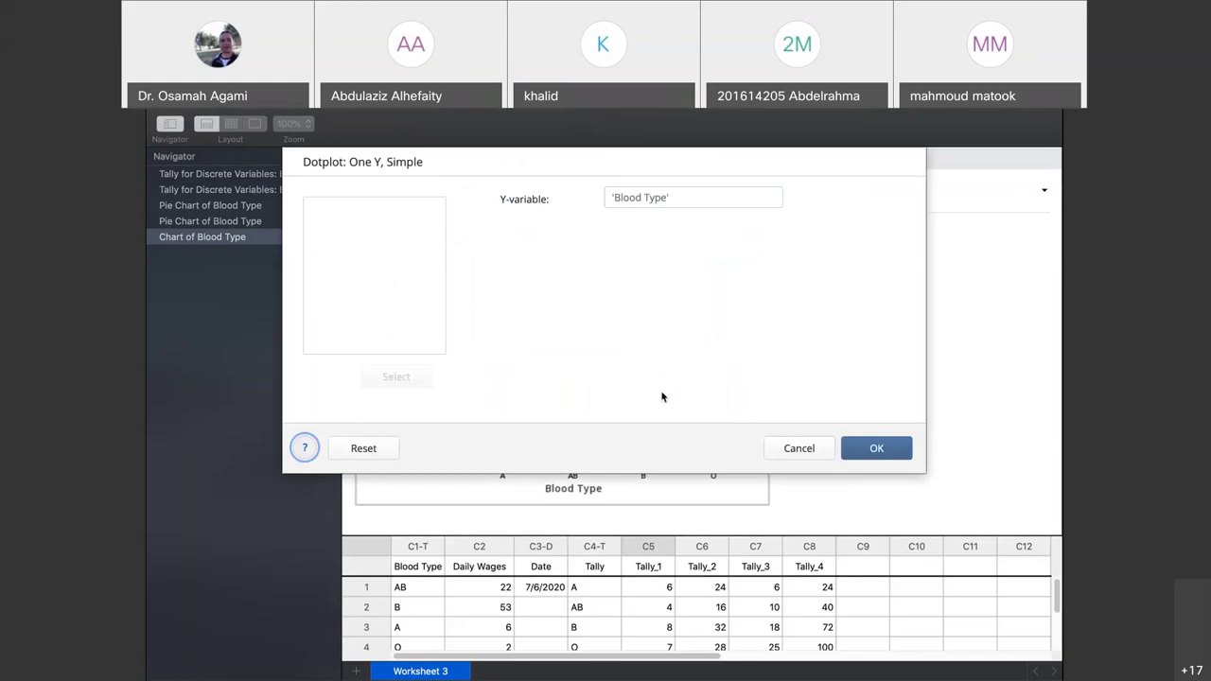
pyautogui.click(870, 449)
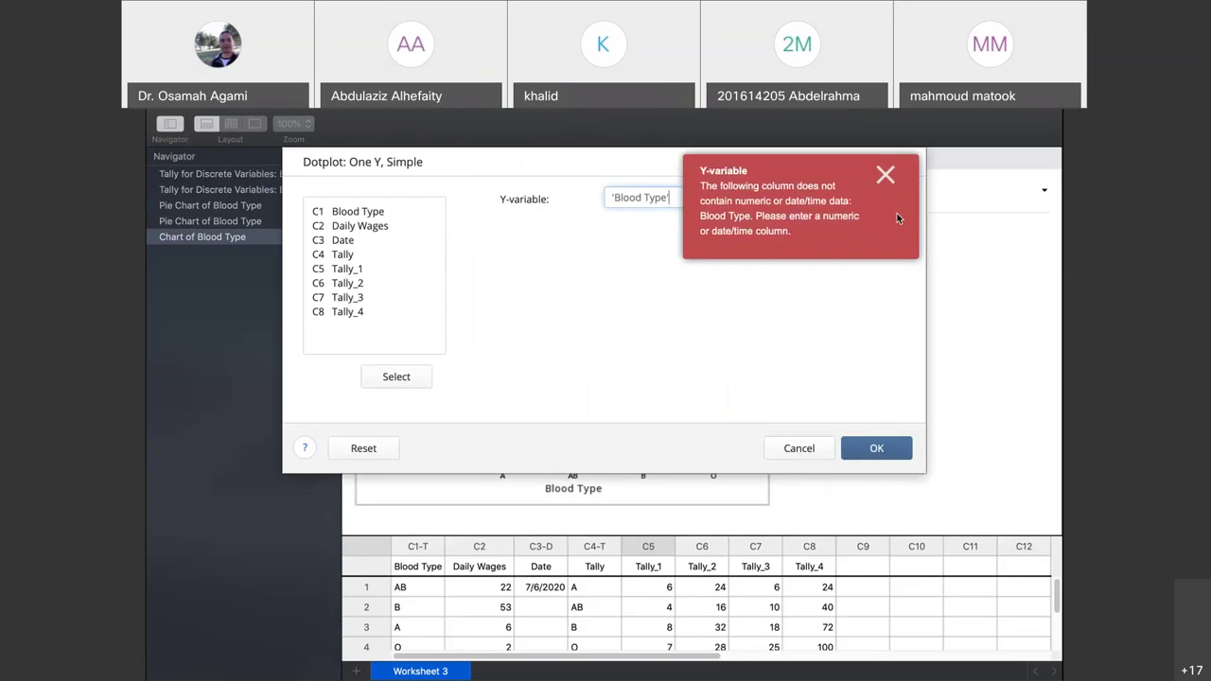
pyautogui.click(885, 174)
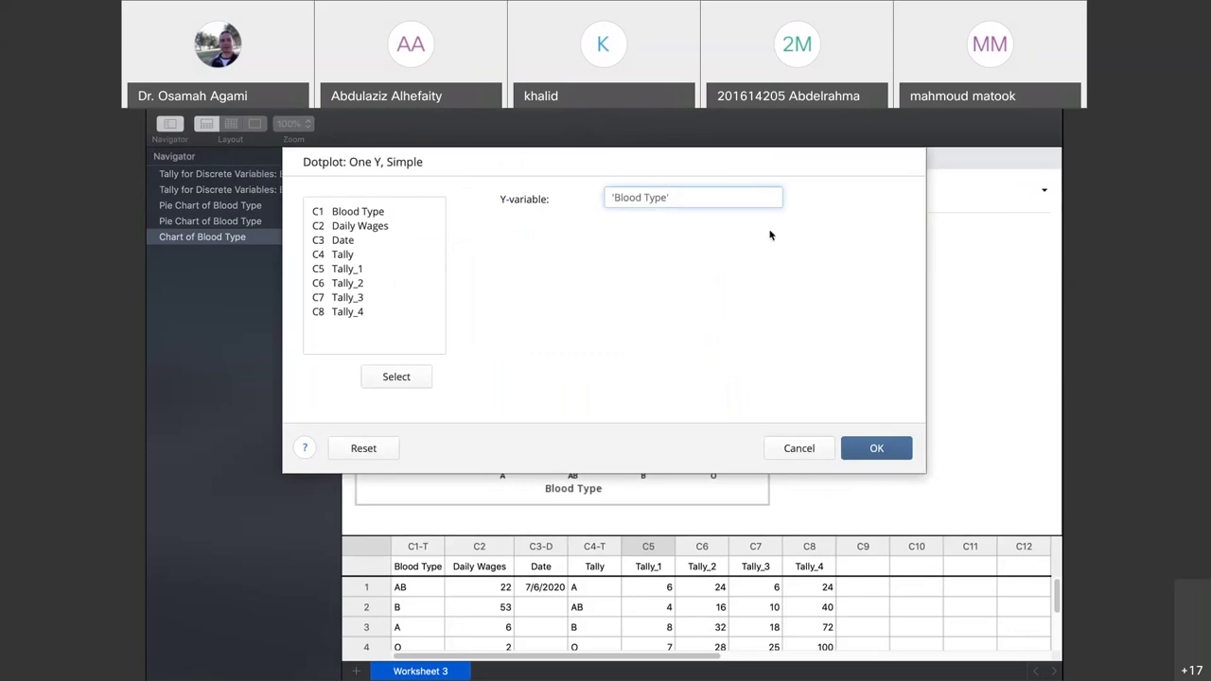
pyautogui.moveTo(684, 197); pyautogui.dragTo(607, 196)
pyautogui.press('BackSpace')
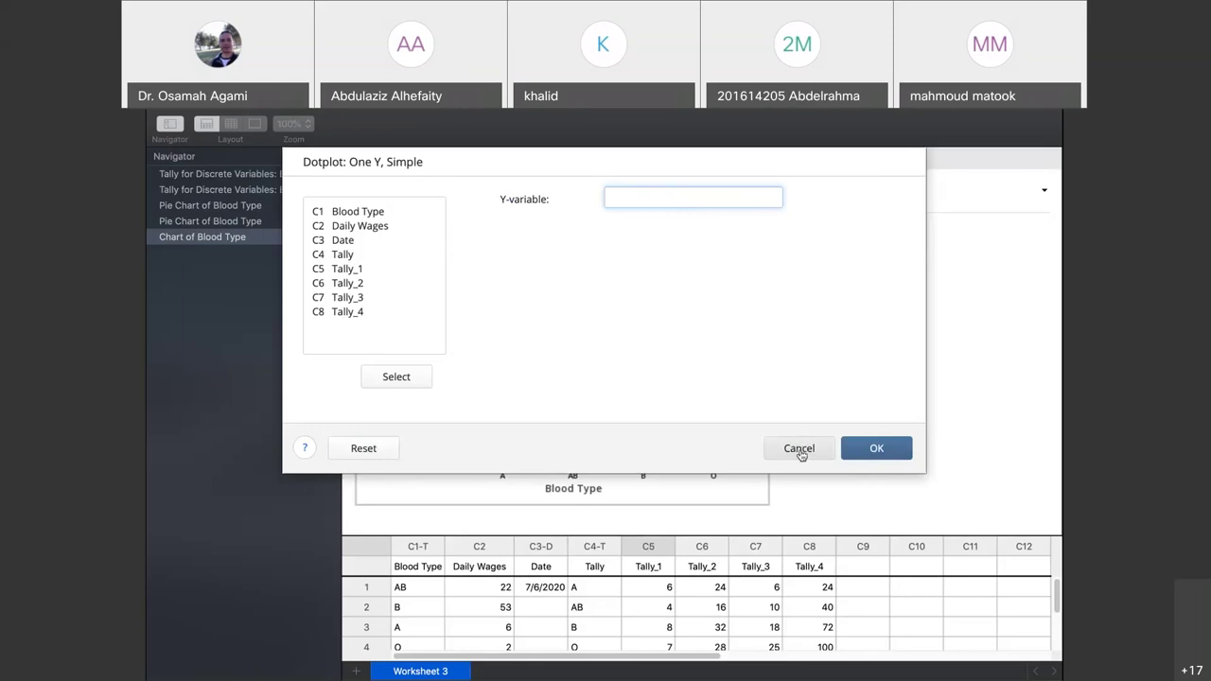
pyautogui.click(799, 451)
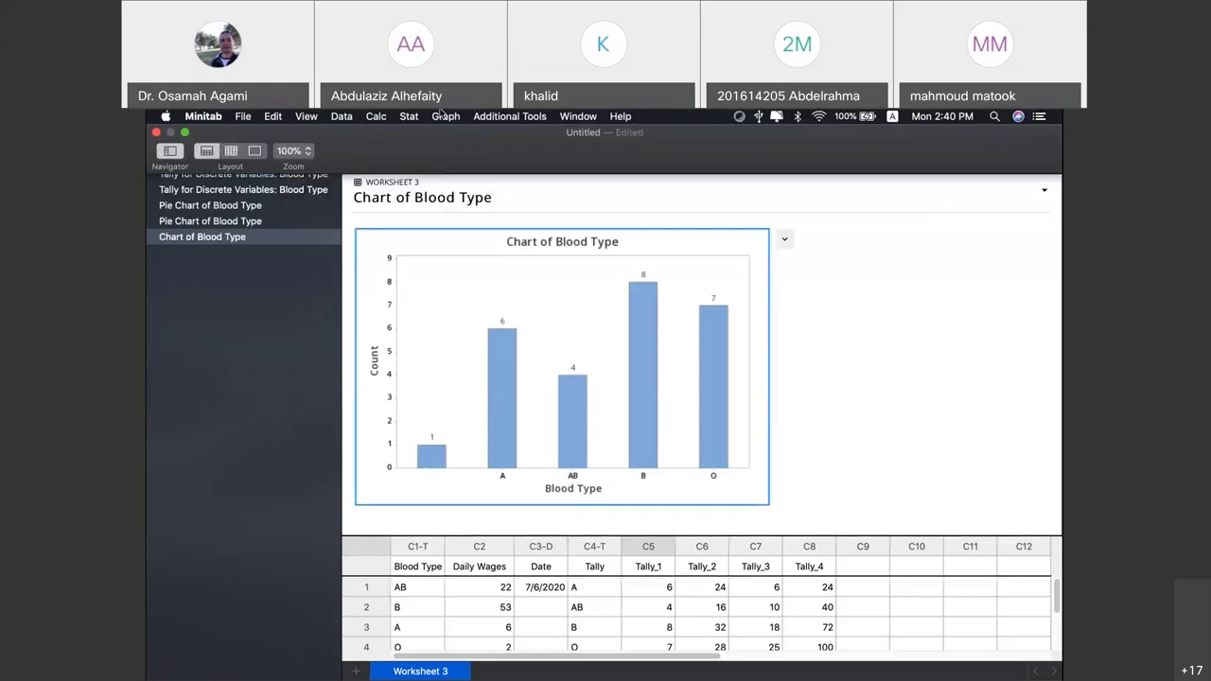
# Try to create a stem-and-leaf display with Blood Type as the Y variable
pyautogui.click(445, 116)
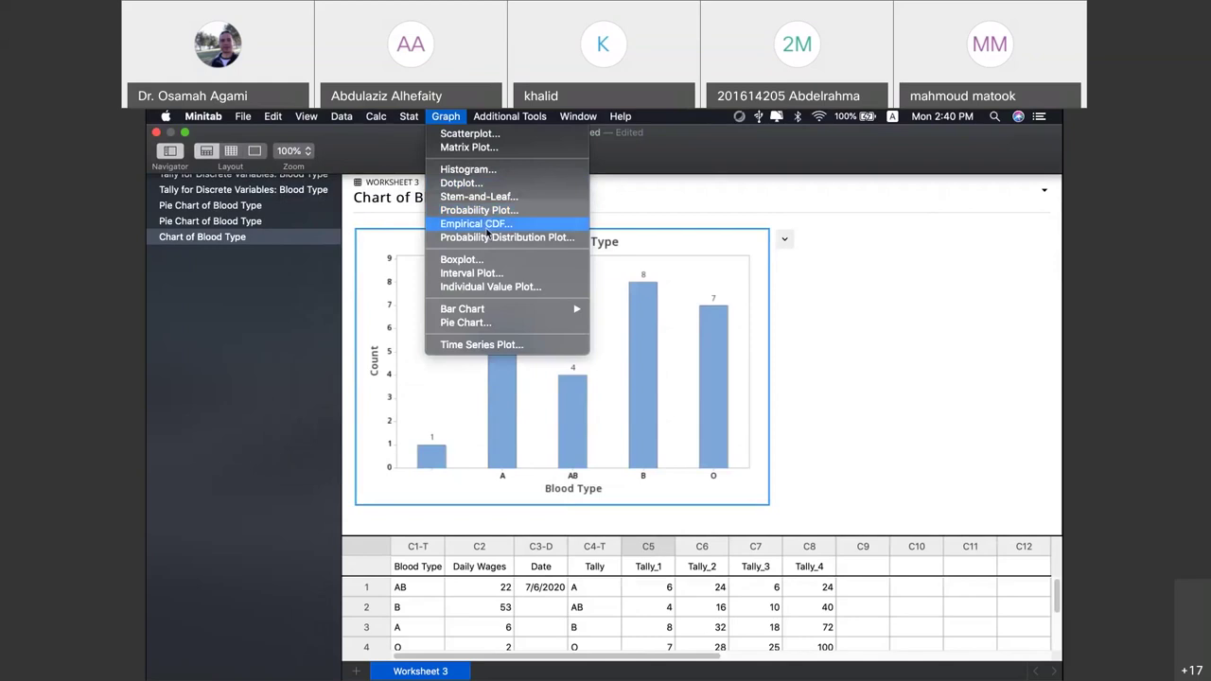
pyautogui.click(490, 198)
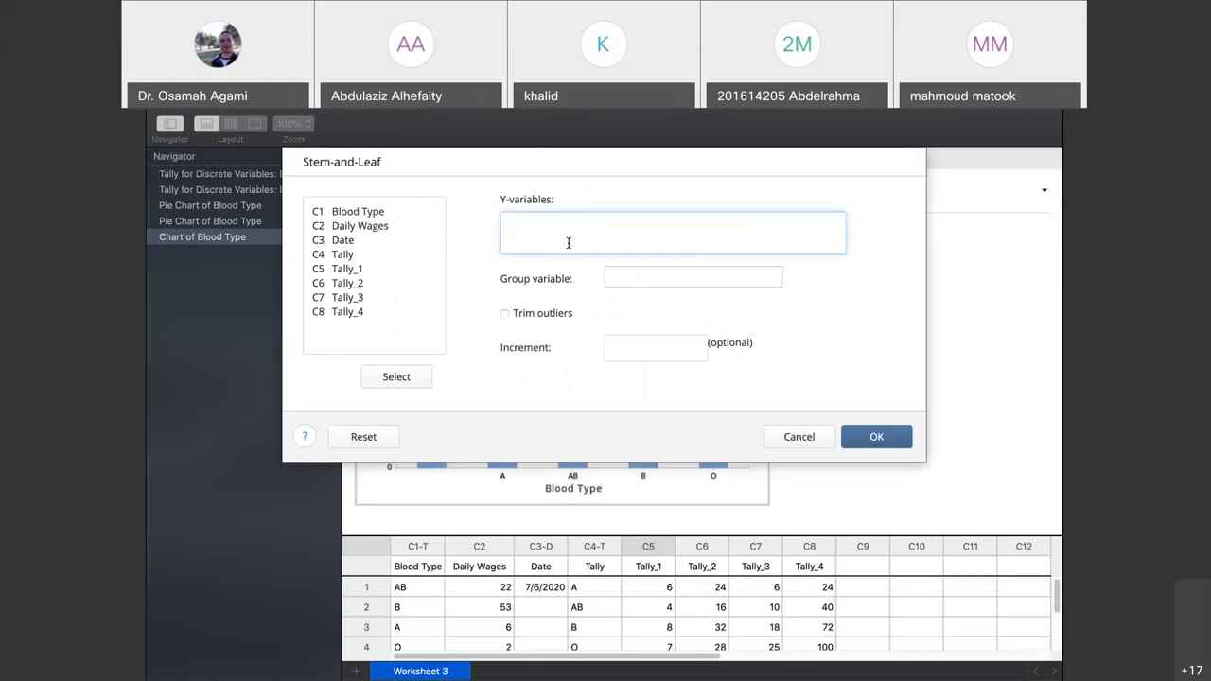
pyautogui.doubleClick(356, 212)
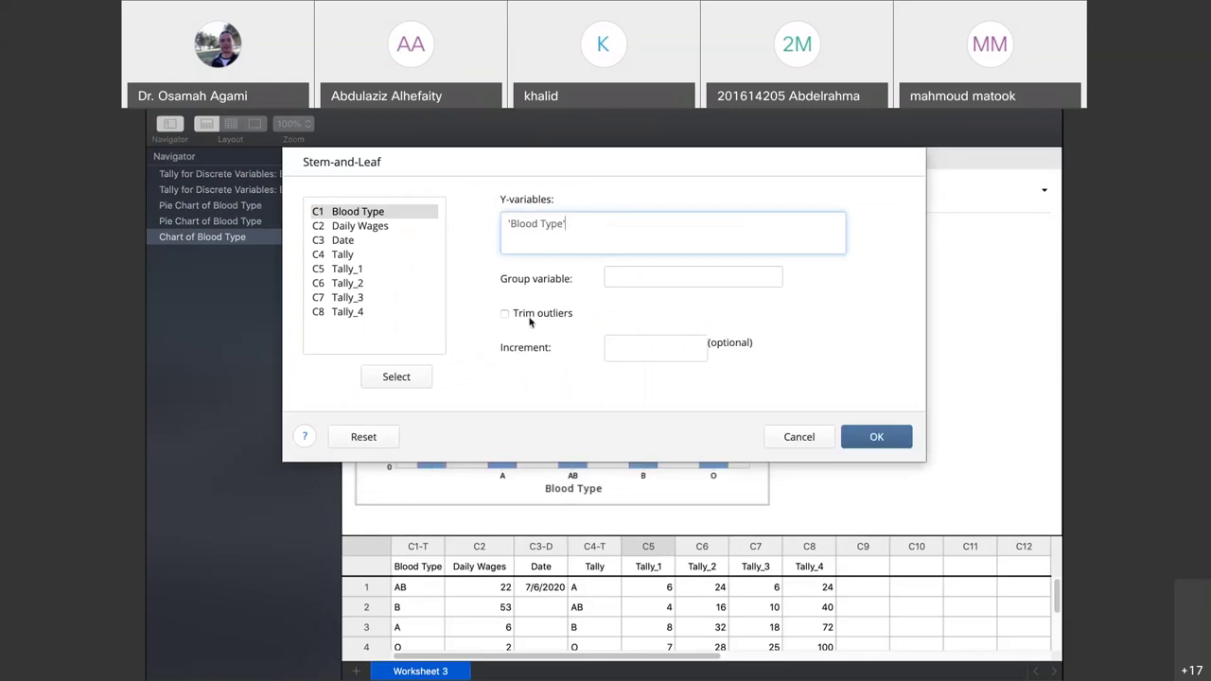
pyautogui.click(875, 443)
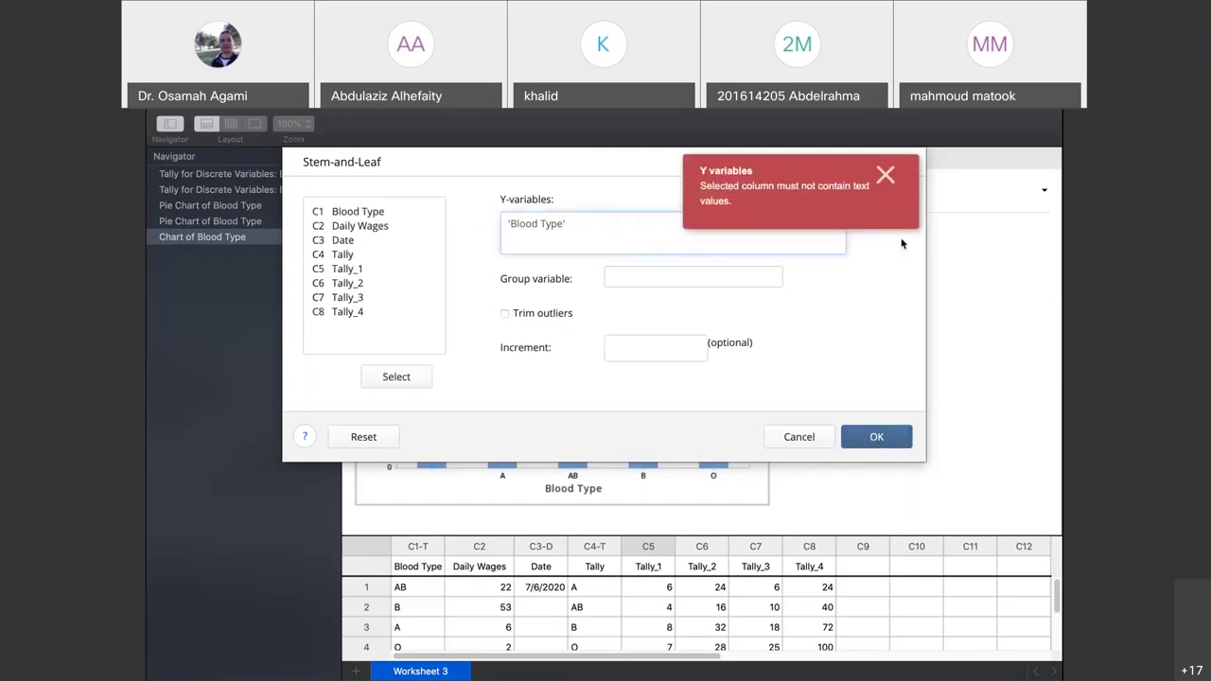
pyautogui.click(884, 177)
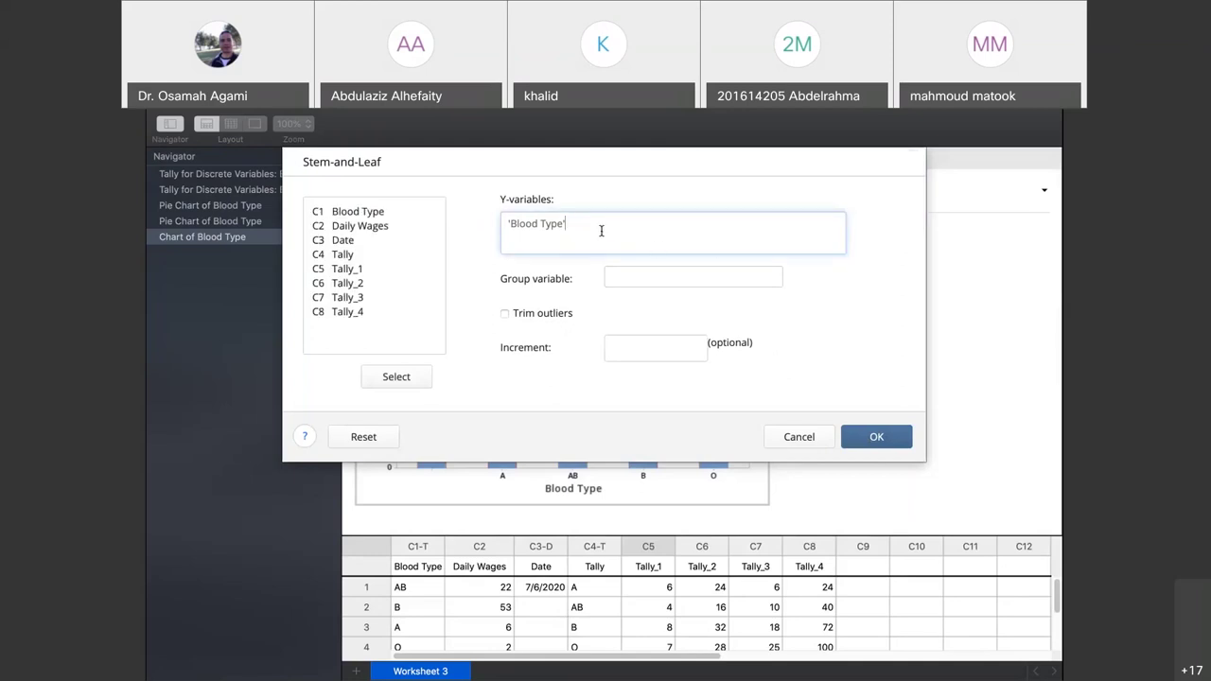
pyautogui.click(783, 436)
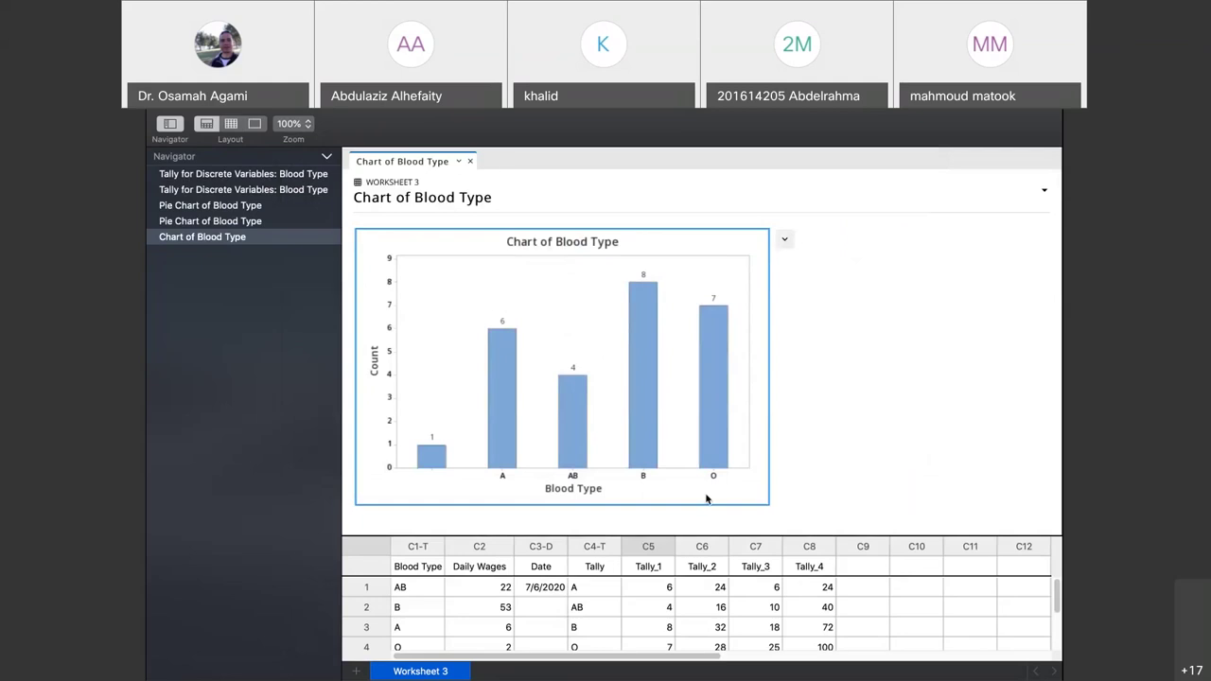
# Create a stem-and-leaf display of the Daily Wages column, leaving the grouping, outlier trimming and increment unset
pyautogui.moveTo(410, 108)
pyautogui.click(446, 117)
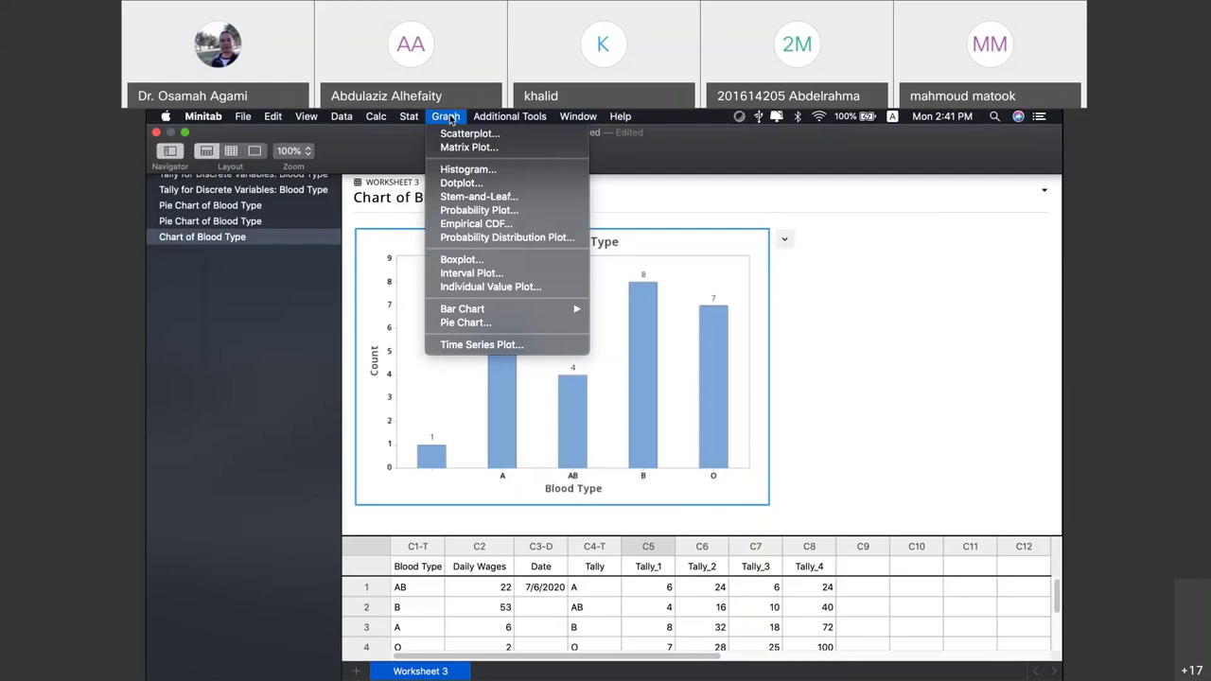
pyautogui.click(478, 197)
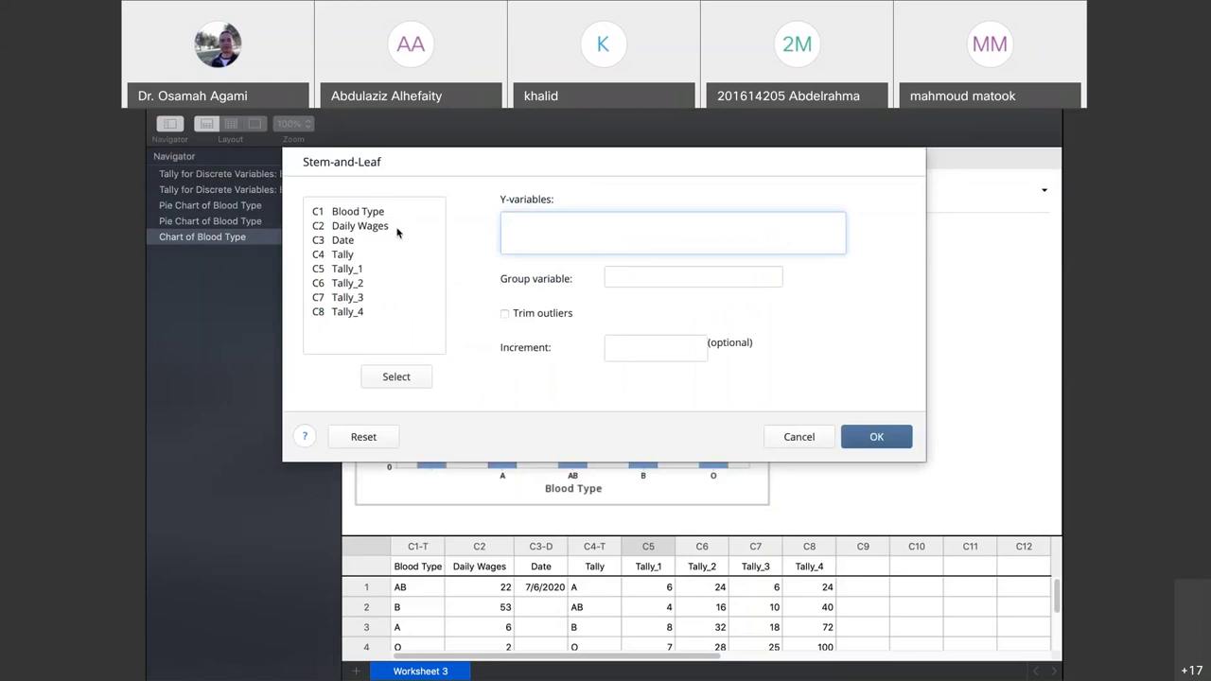
pyautogui.doubleClick(355, 230)
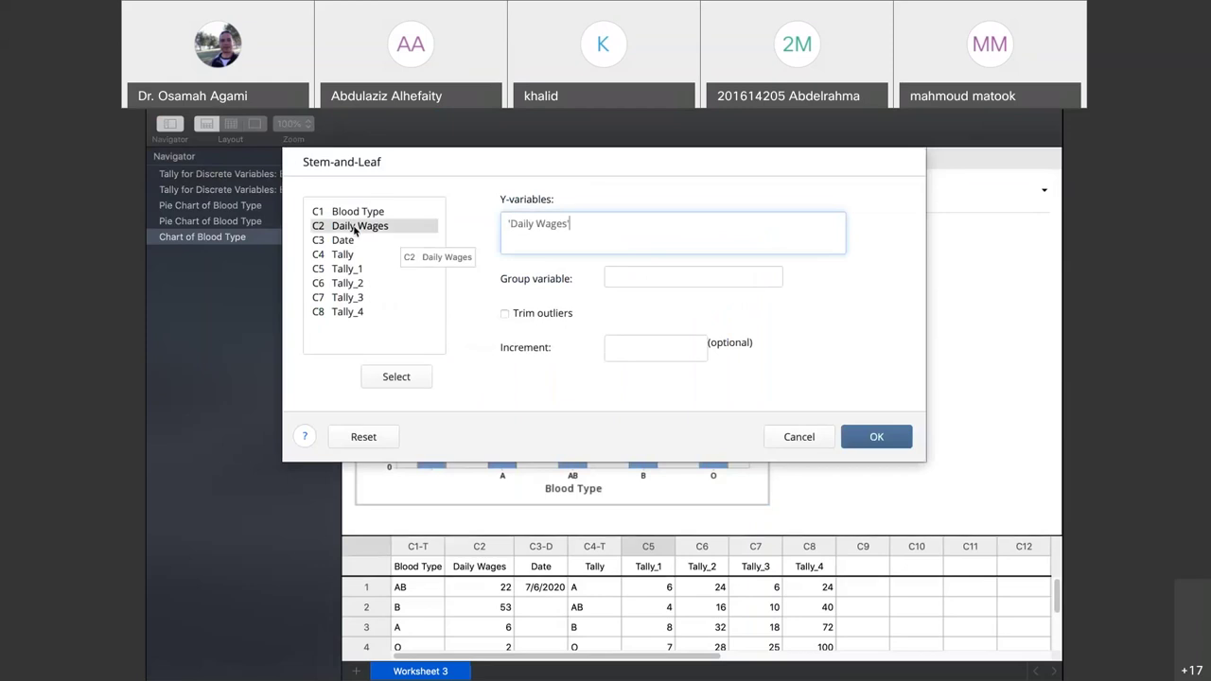
pyautogui.click(877, 436)
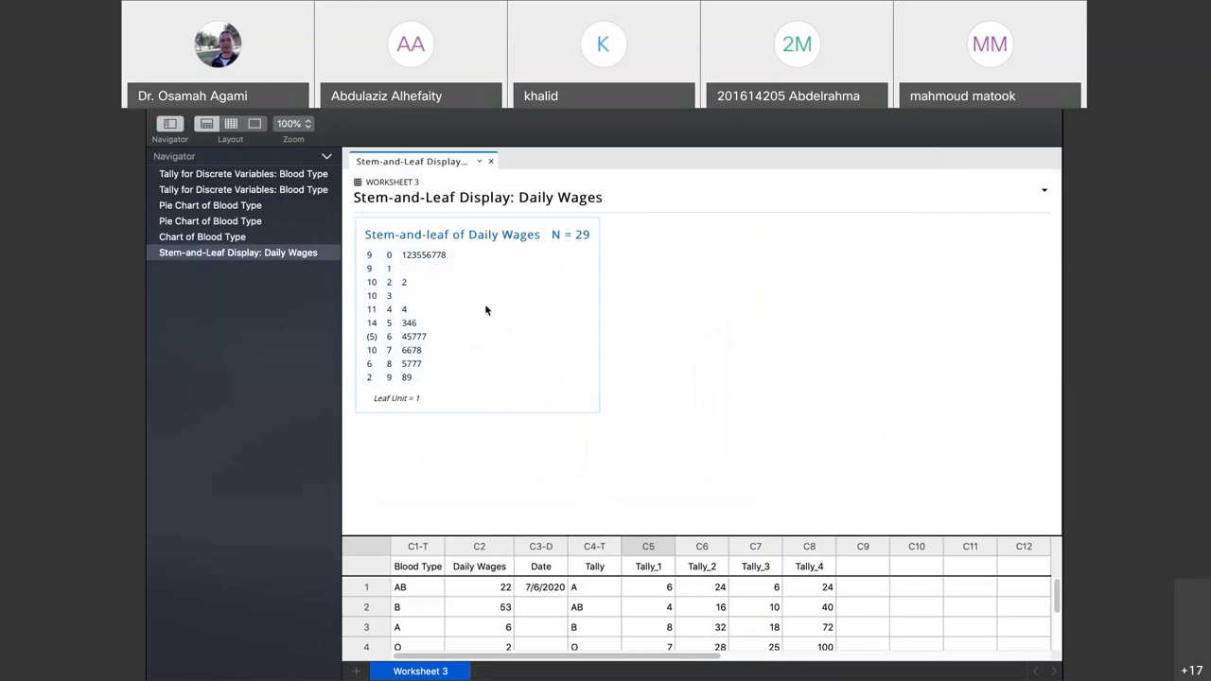
# Create a simple dotplot with Daily Wages as the single Y variable
pyautogui.moveTo(356, 112)
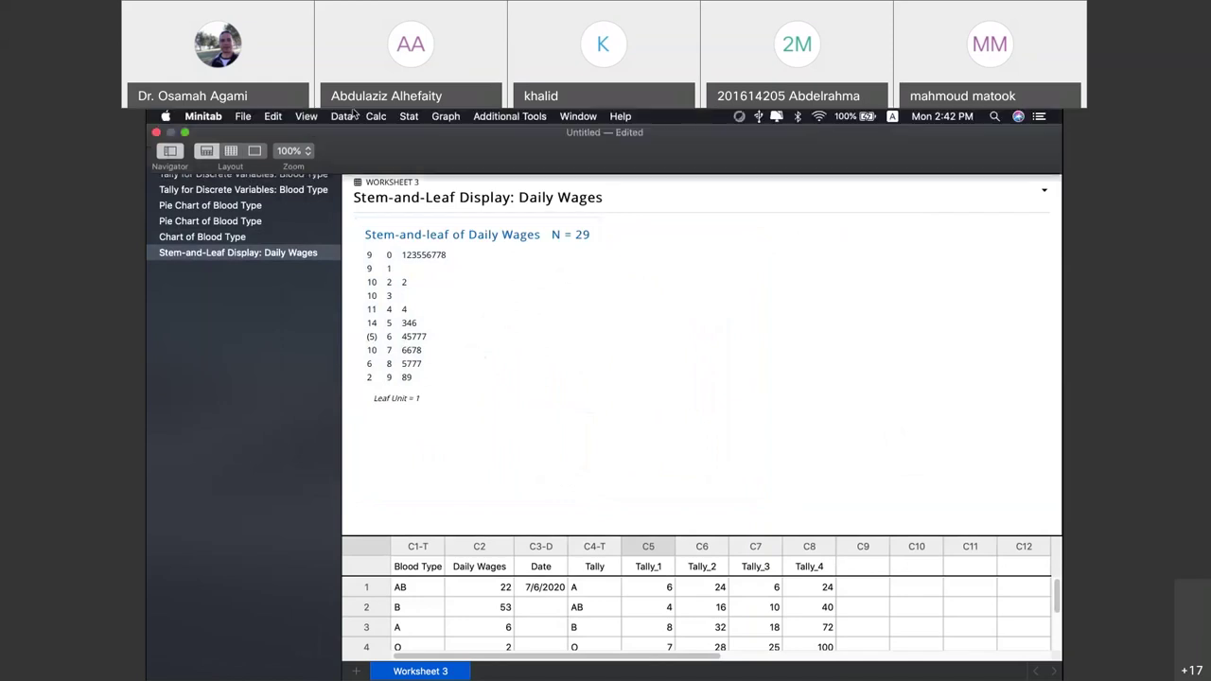
pyautogui.click(461, 116)
pyautogui.click(464, 181)
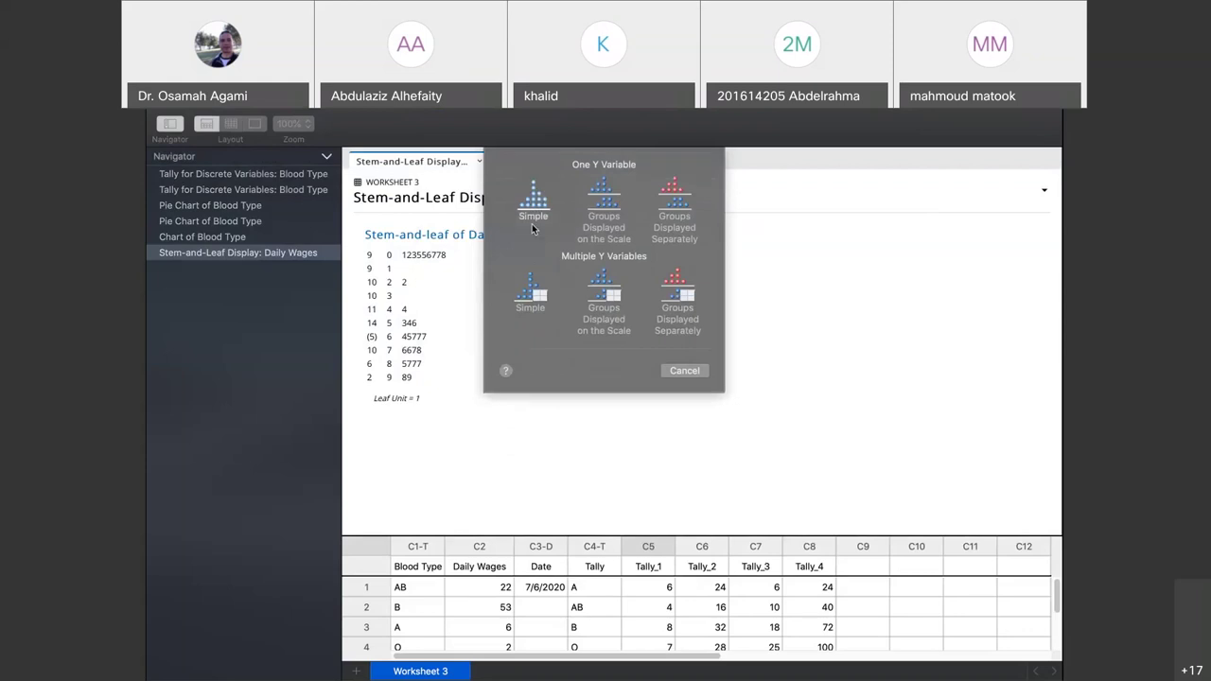
pyautogui.click(532, 199)
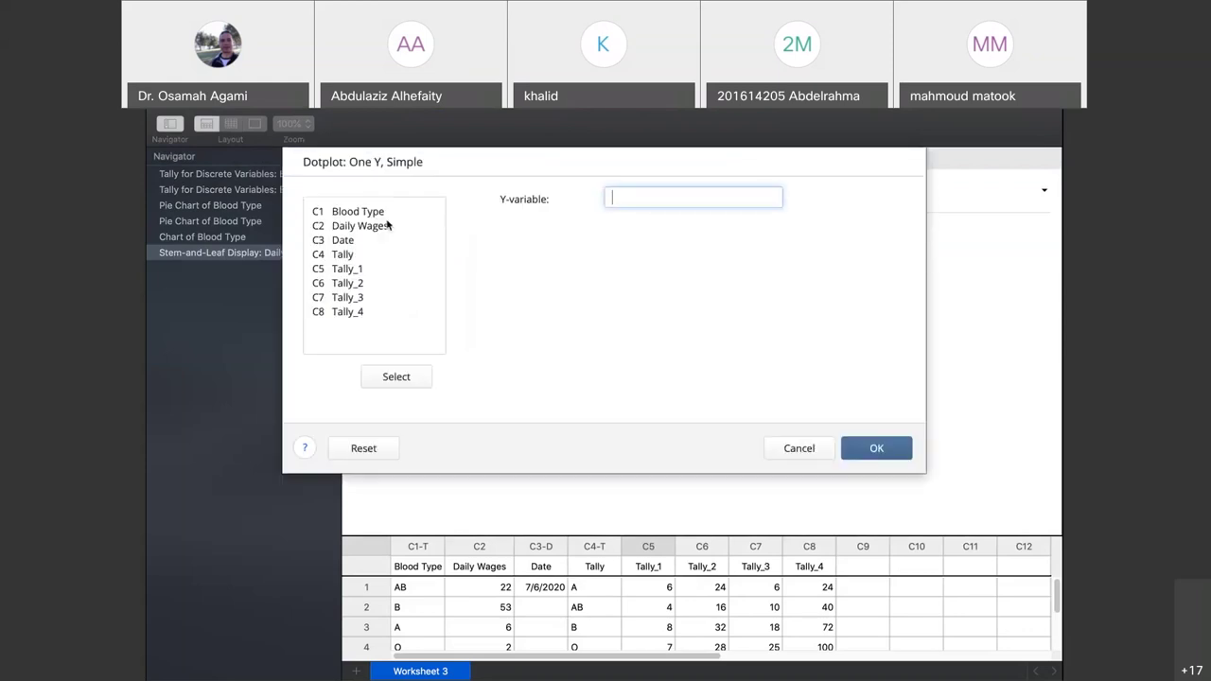
pyautogui.doubleClick(359, 225)
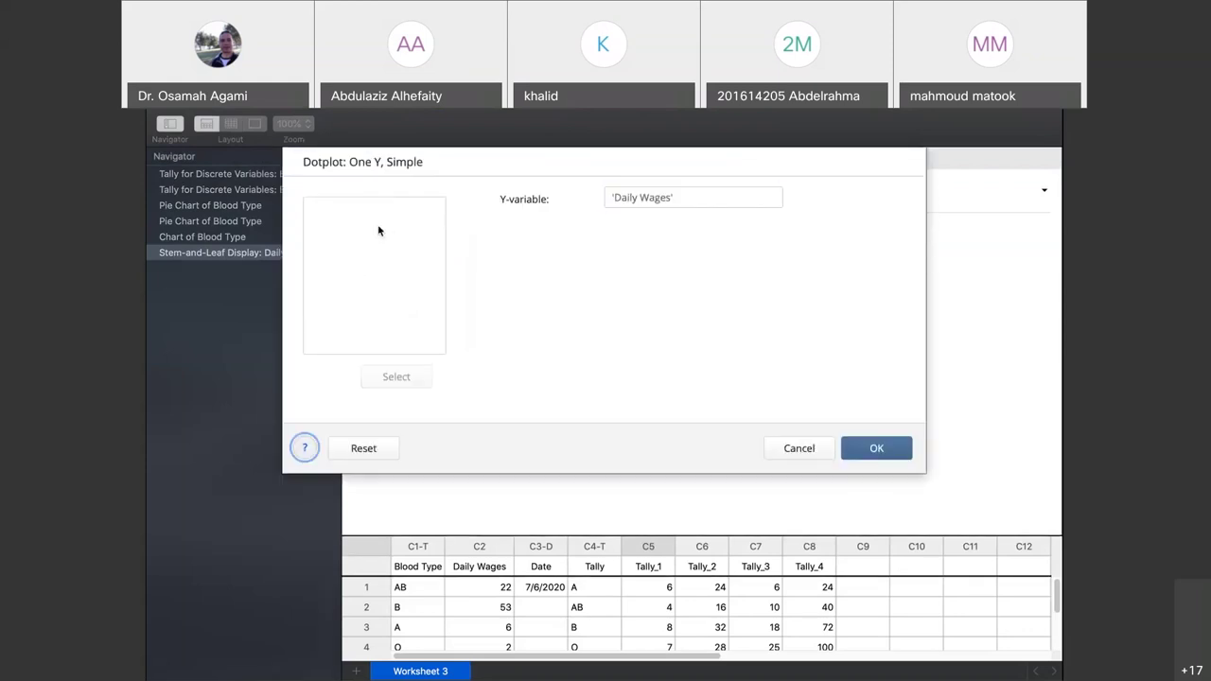
pyautogui.click(873, 449)
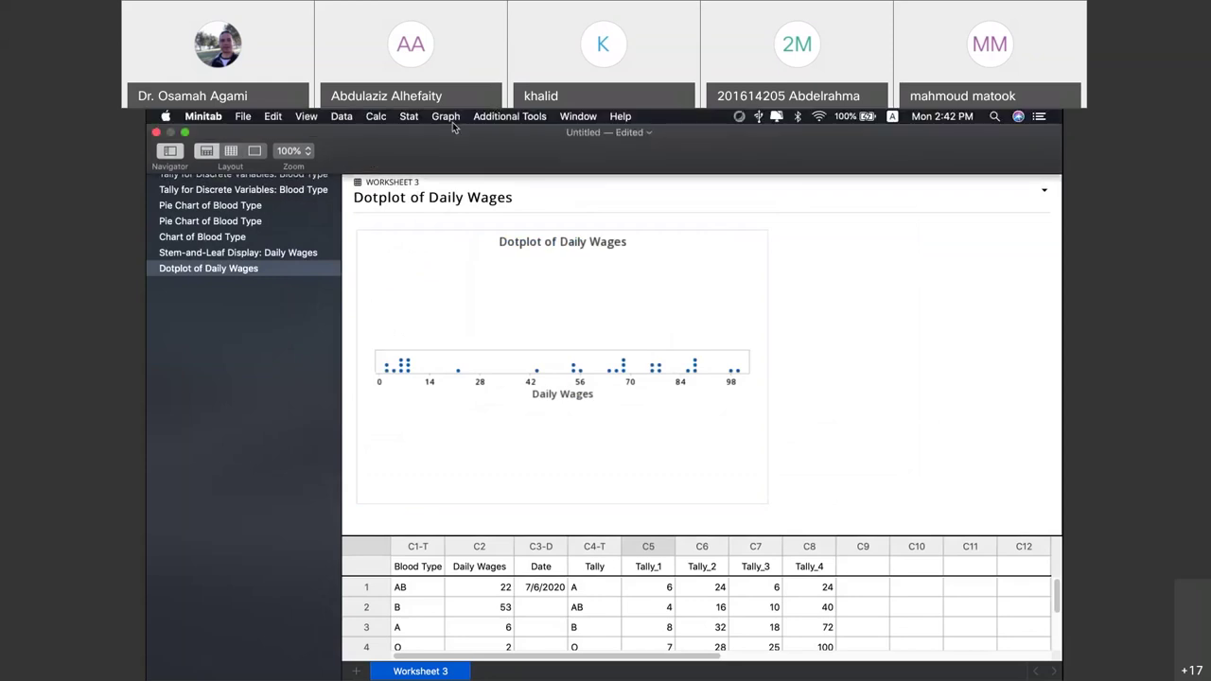
# Start a simple bar chart from summarized table data with Tally as the Y-variable and turn on data labels
pyautogui.click(446, 116)
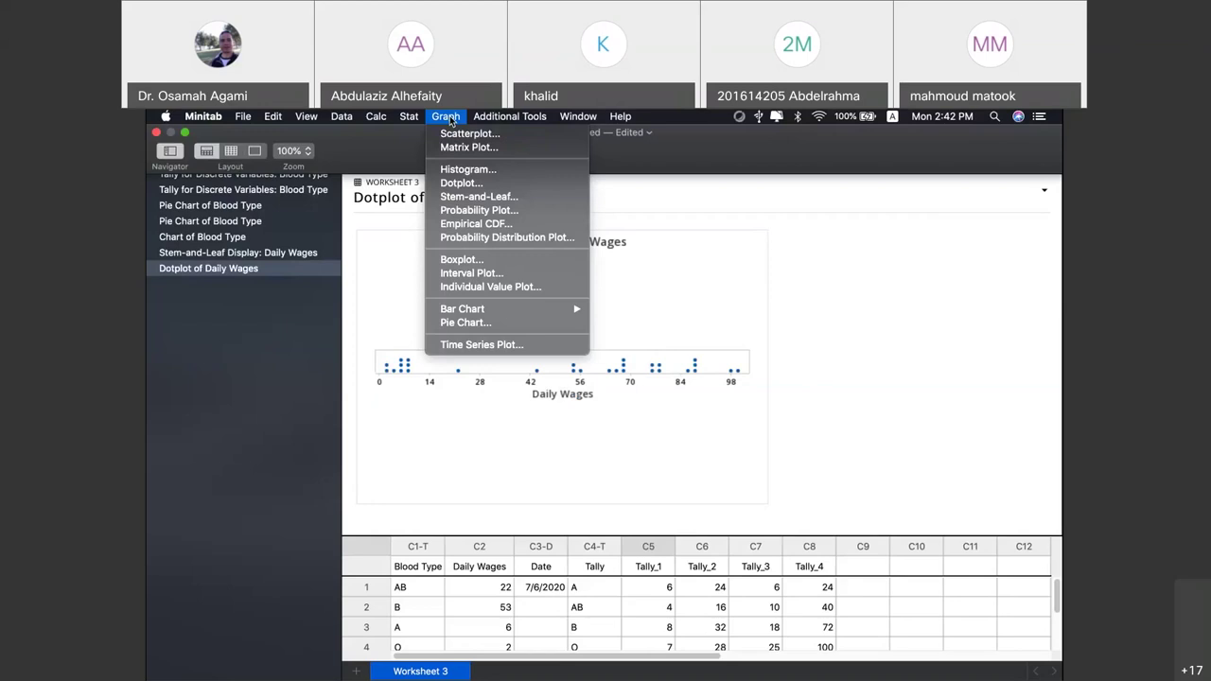
pyautogui.moveTo(486, 308)
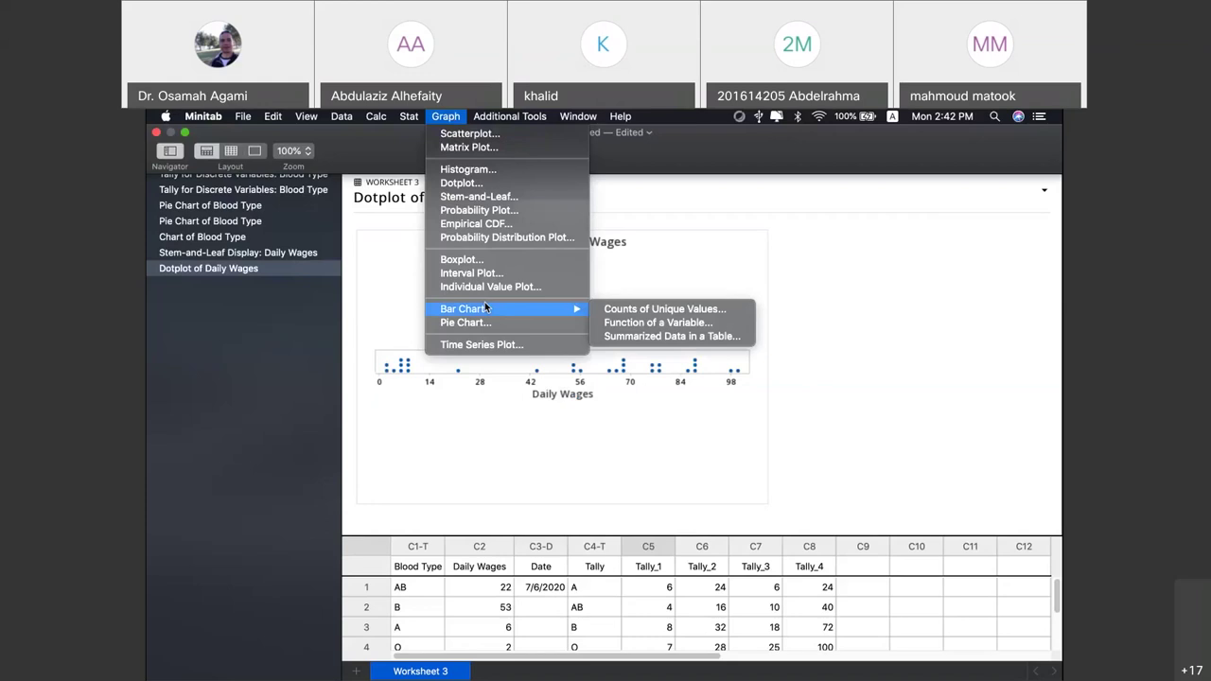
pyautogui.click(615, 342)
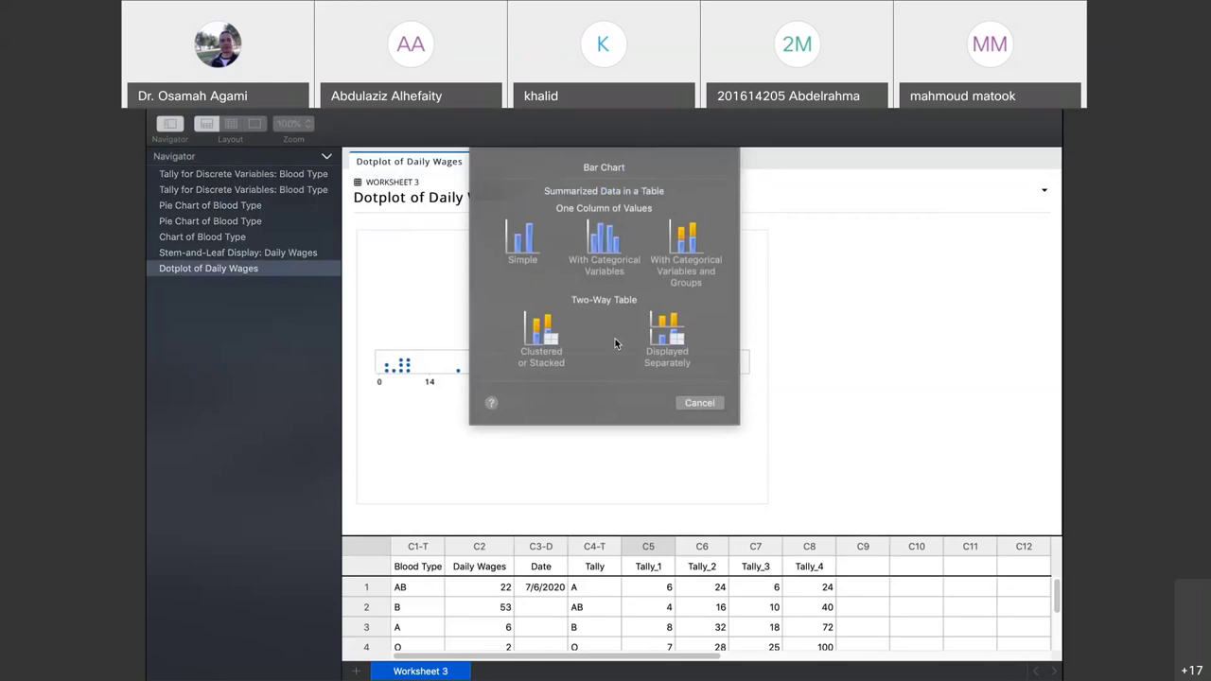
pyautogui.click(534, 255)
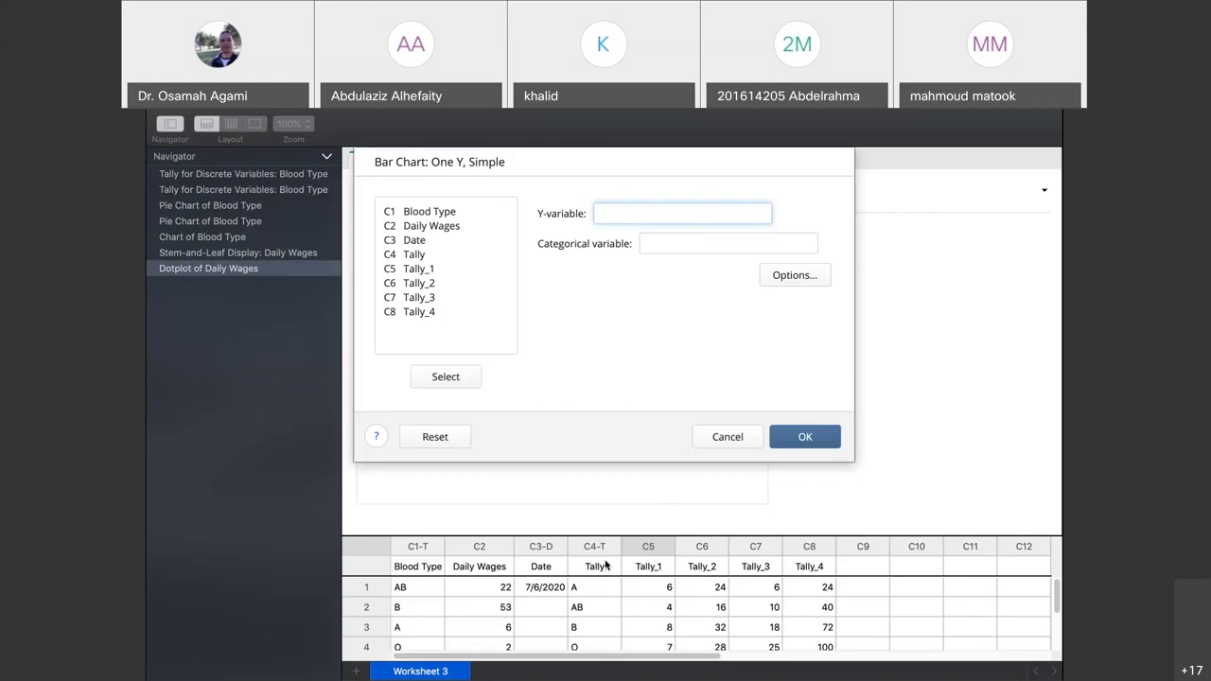
pyautogui.click(409, 256)
pyautogui.doubleClick(414, 255)
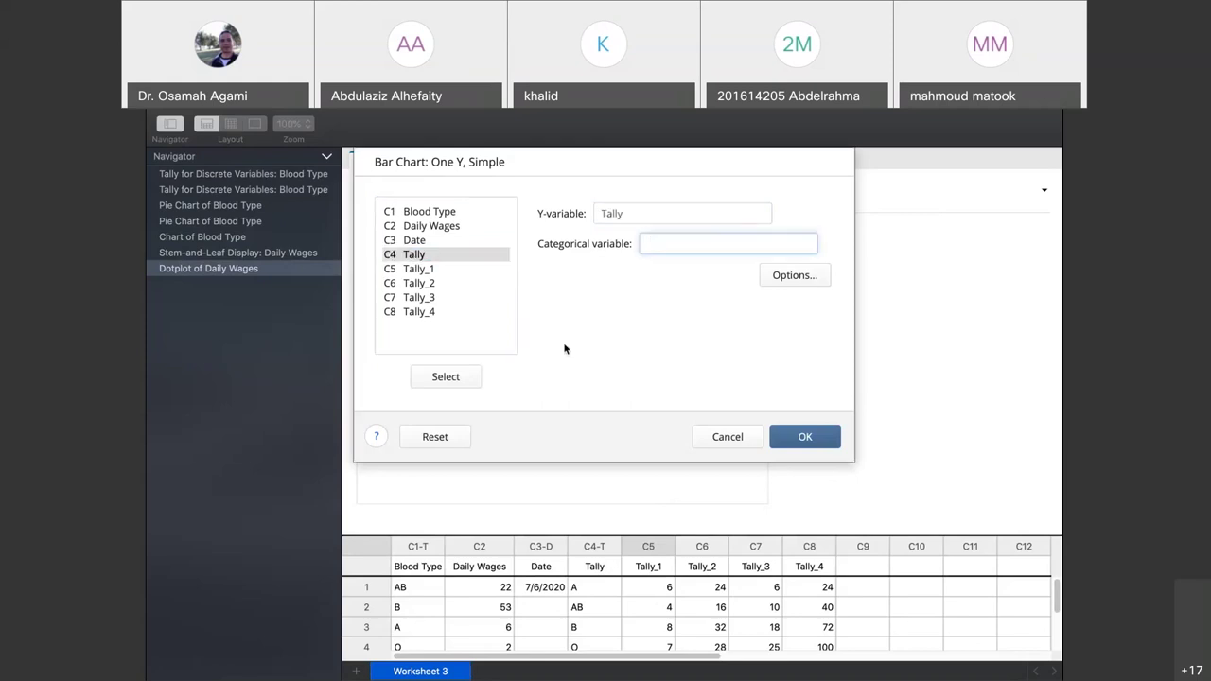
pyautogui.click(796, 284)
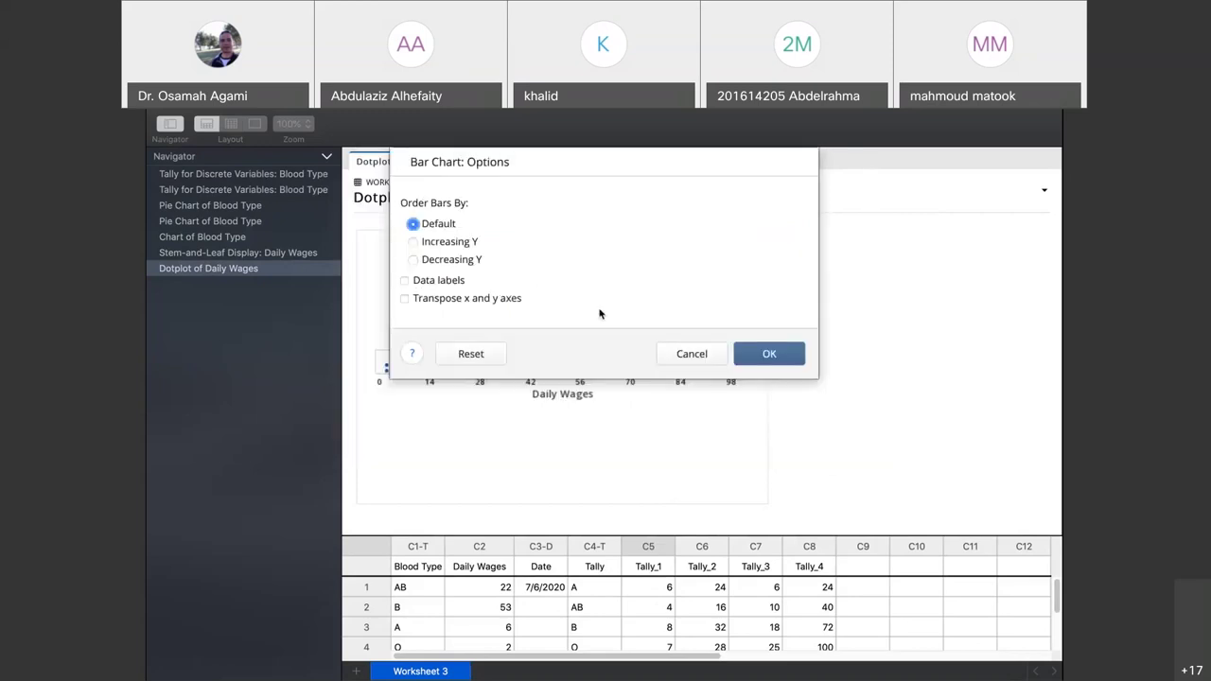
pyautogui.click(406, 281)
pyautogui.click(768, 356)
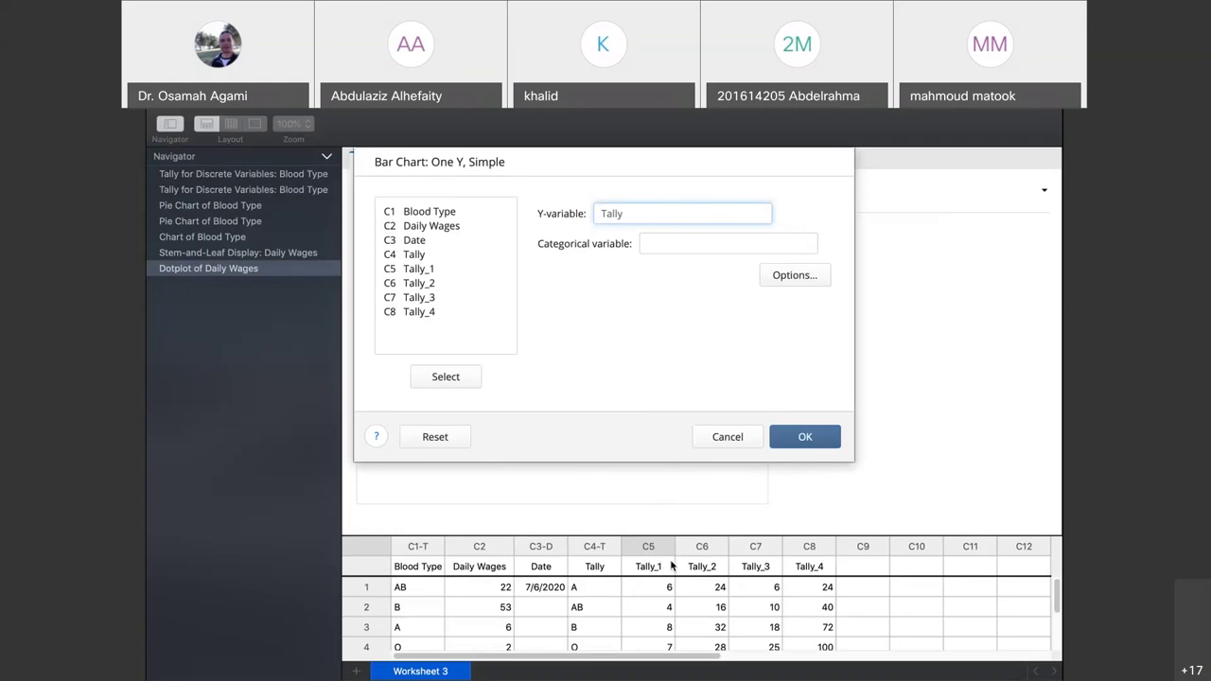
# Set the chart's Y-variable to Tally_1 and its categorical variable to Tally, keep the data labels, and create the chart
pyautogui.click(389, 270)
pyautogui.doubleClick(389, 271)
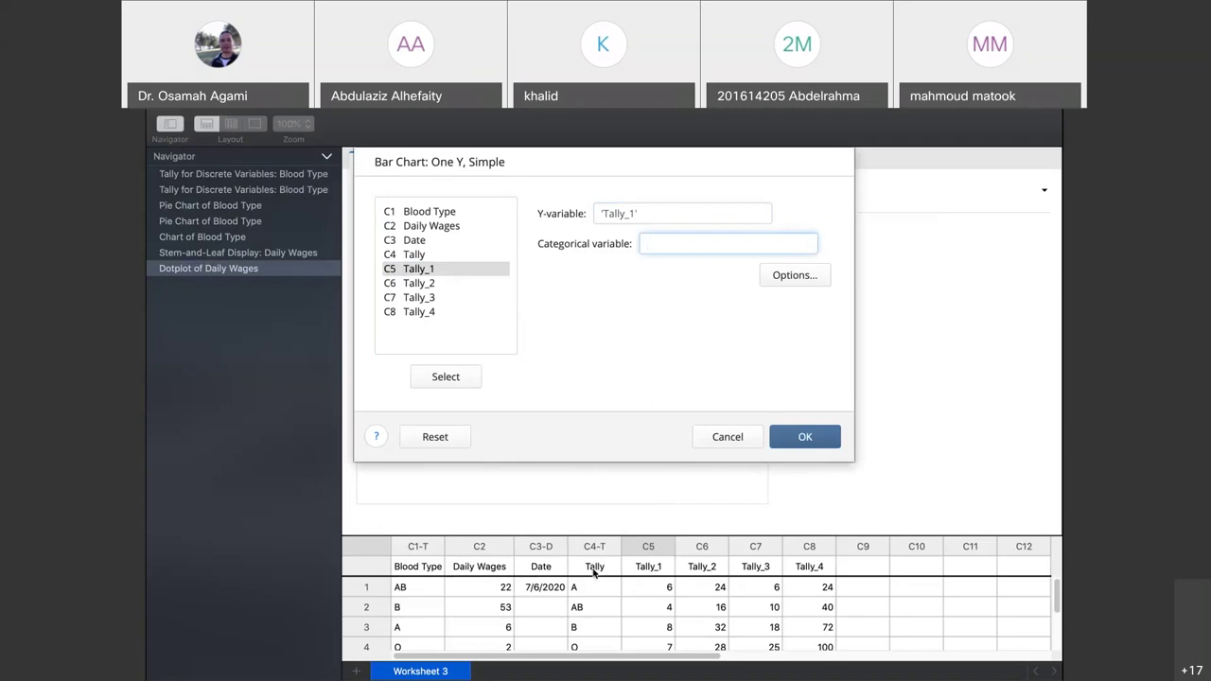
pyautogui.click(398, 255)
pyautogui.doubleClick(398, 256)
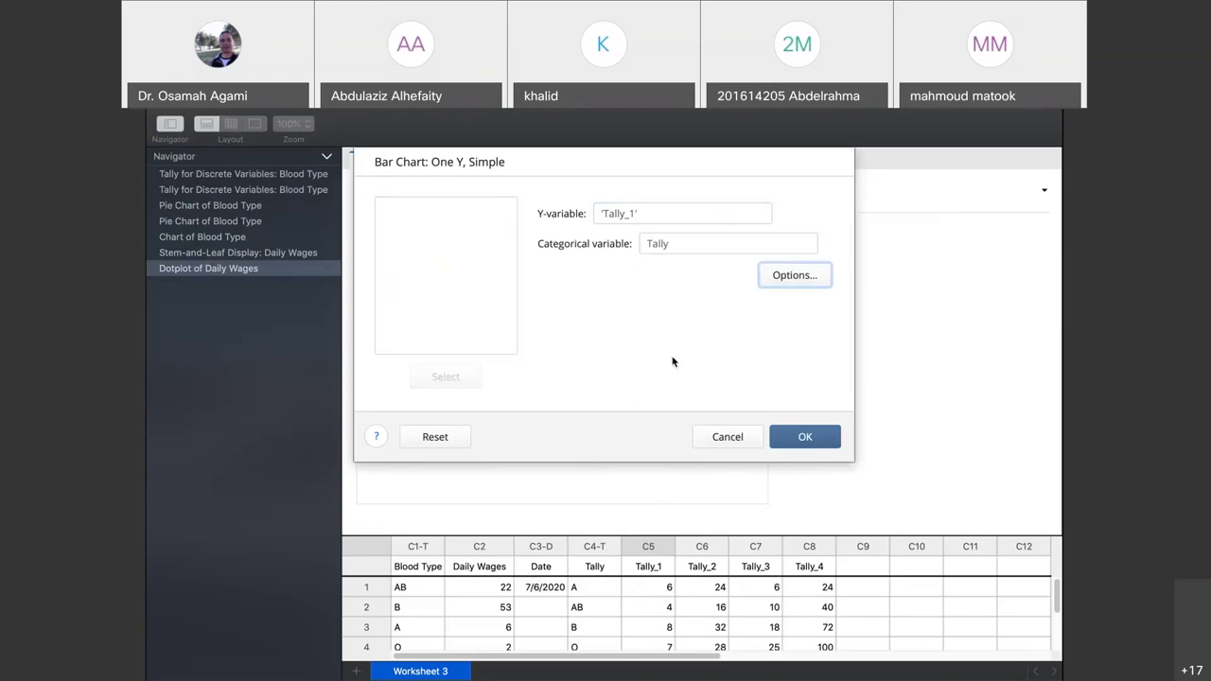
pyautogui.click(789, 282)
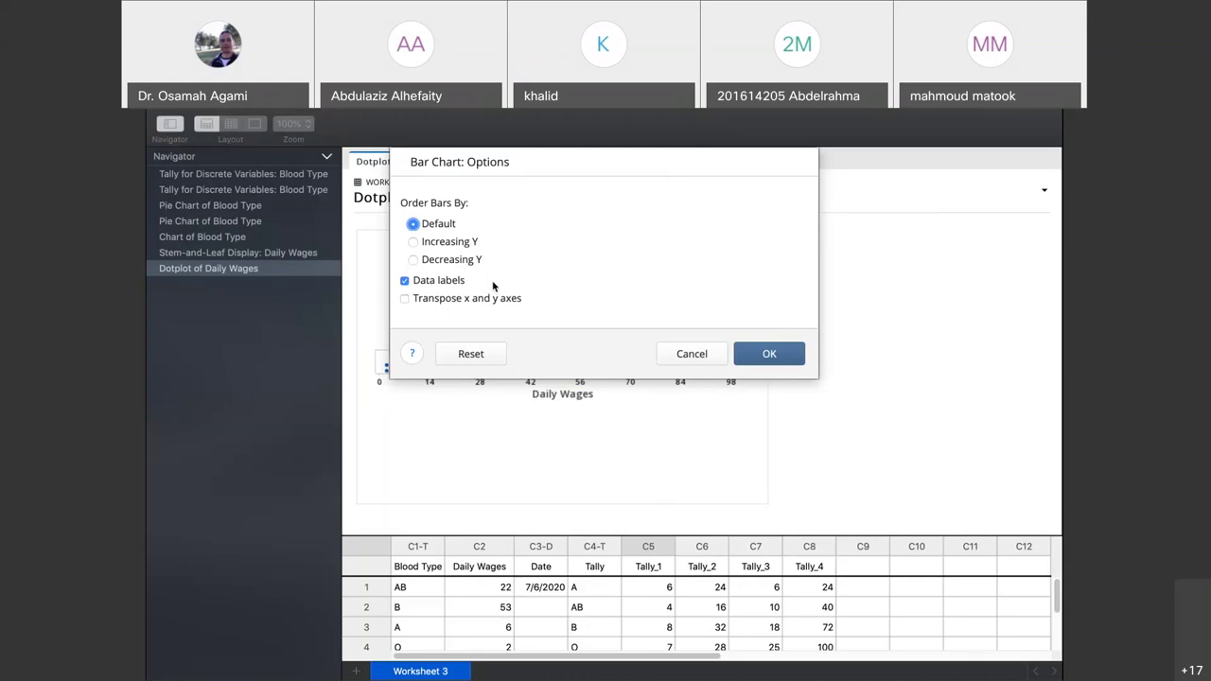
pyautogui.click(765, 354)
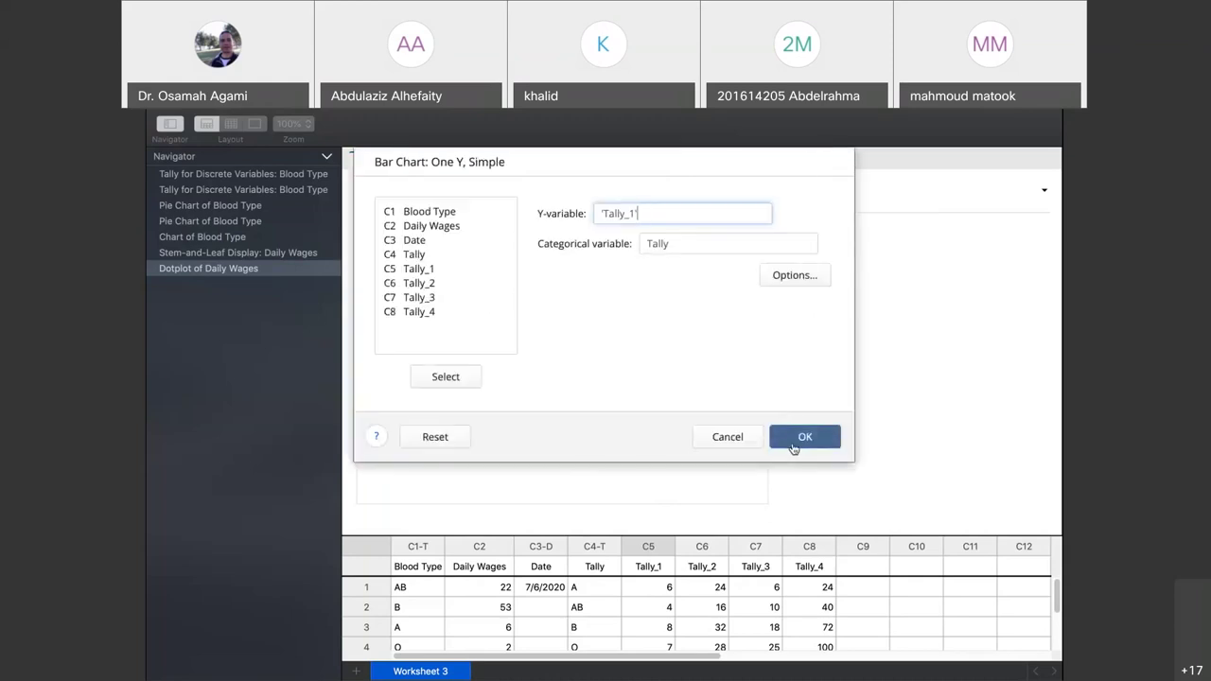
pyautogui.click(794, 447)
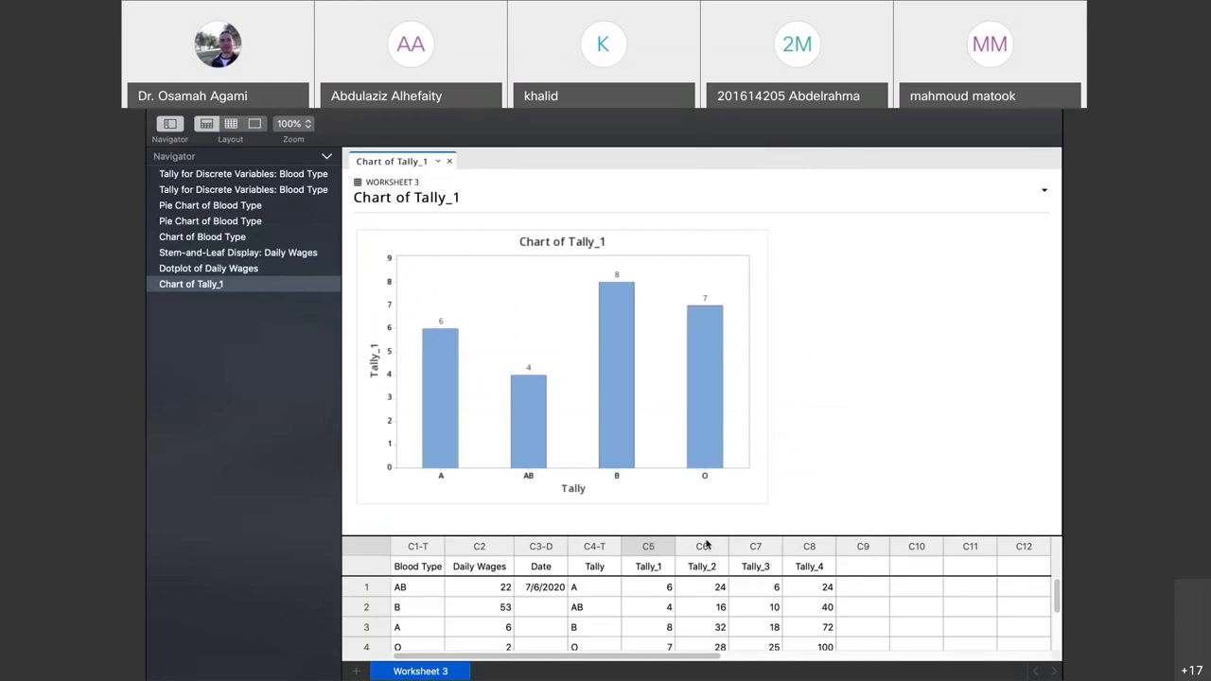
# Create a simple bar chart from summarized table data with Tally_2 as the Y-variable, Tally as the categorical variable and data labels
pyautogui.moveTo(376, 116)
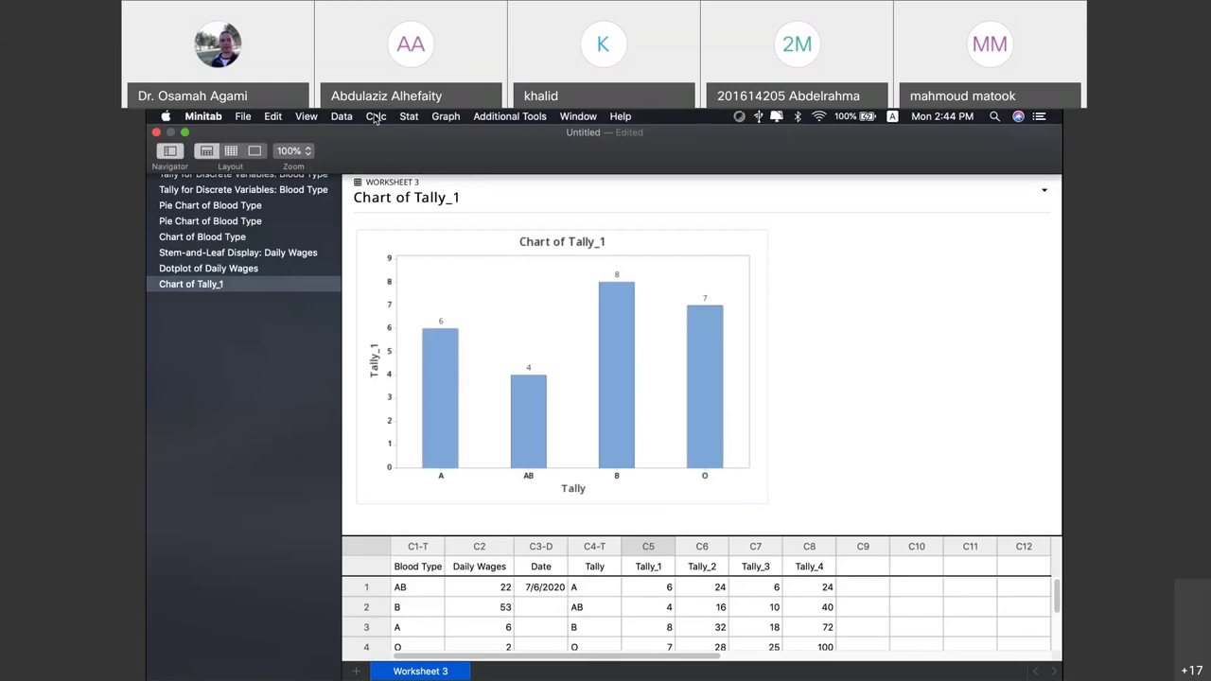
pyautogui.click(445, 116)
pyautogui.click(473, 289)
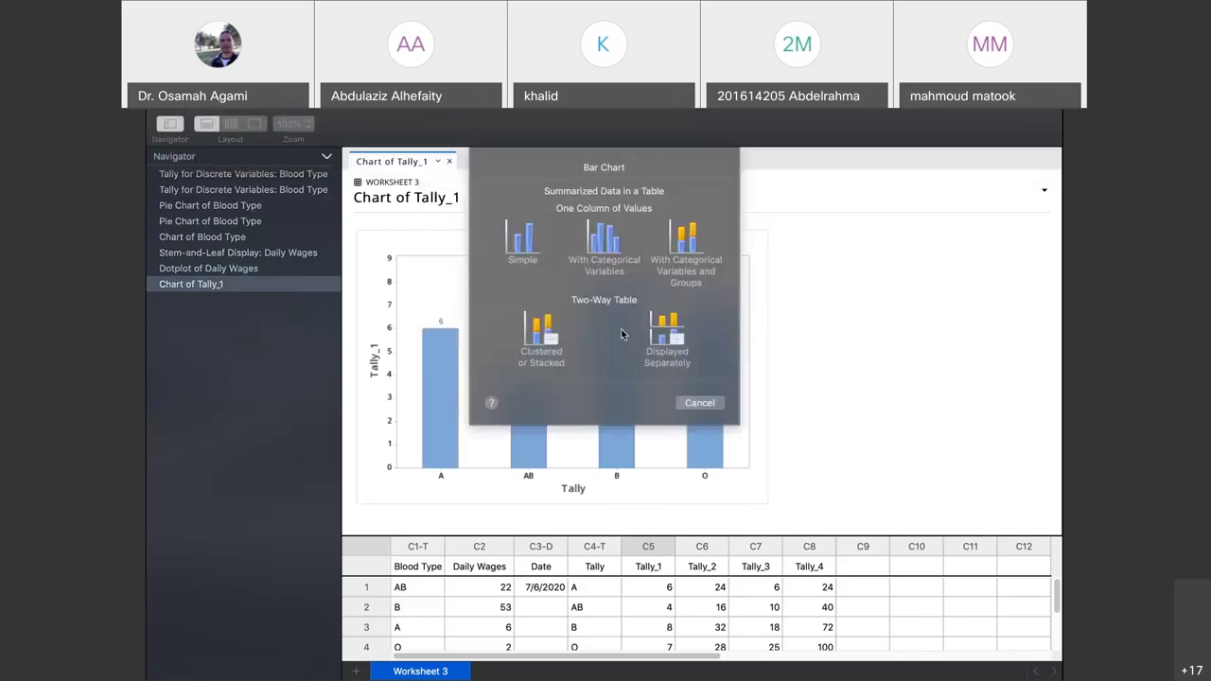
pyautogui.click(524, 241)
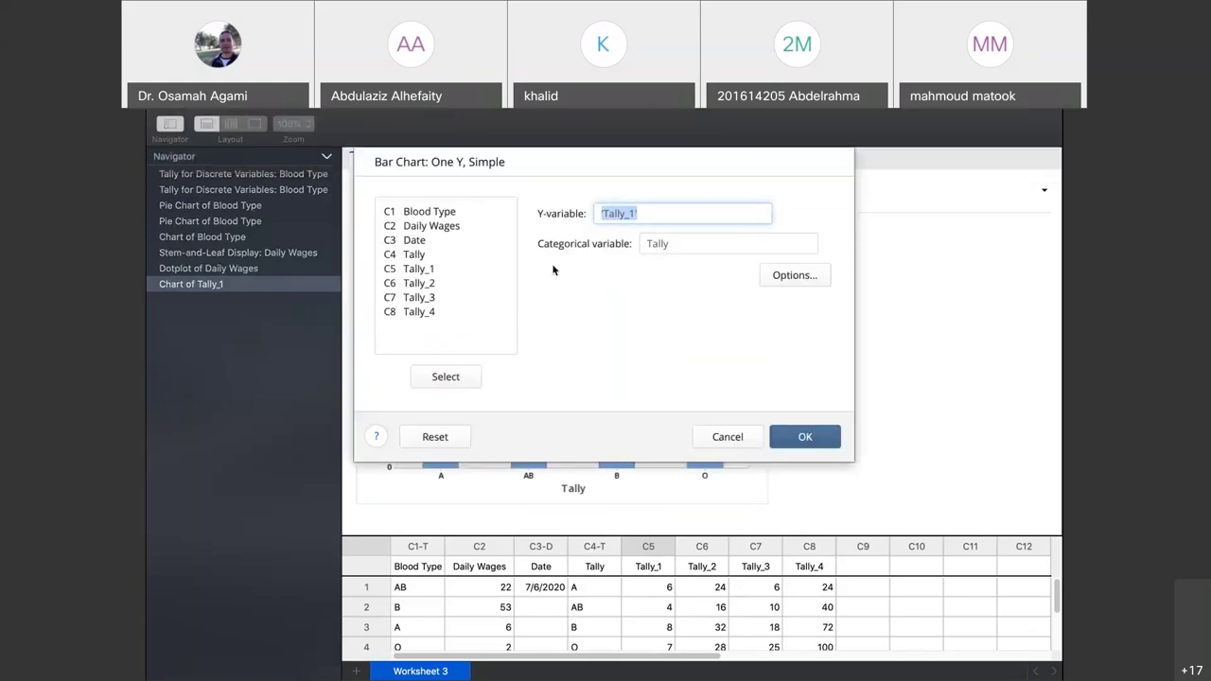
pyautogui.doubleClick(392, 284)
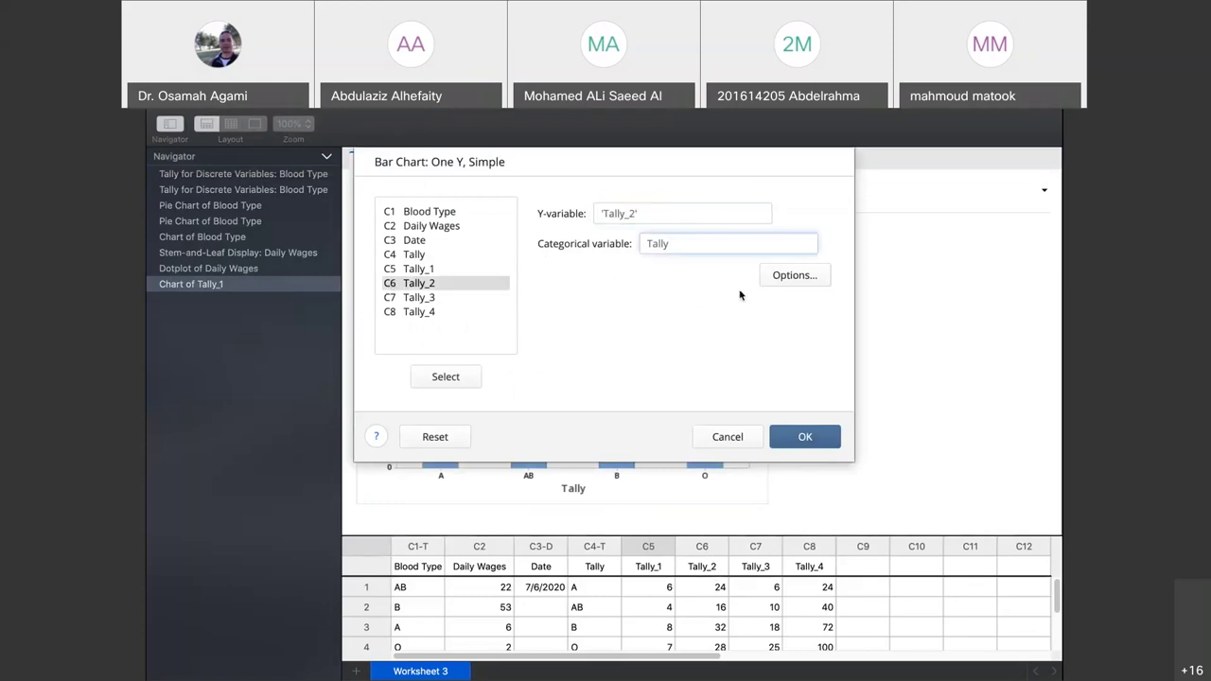
pyautogui.click(784, 277)
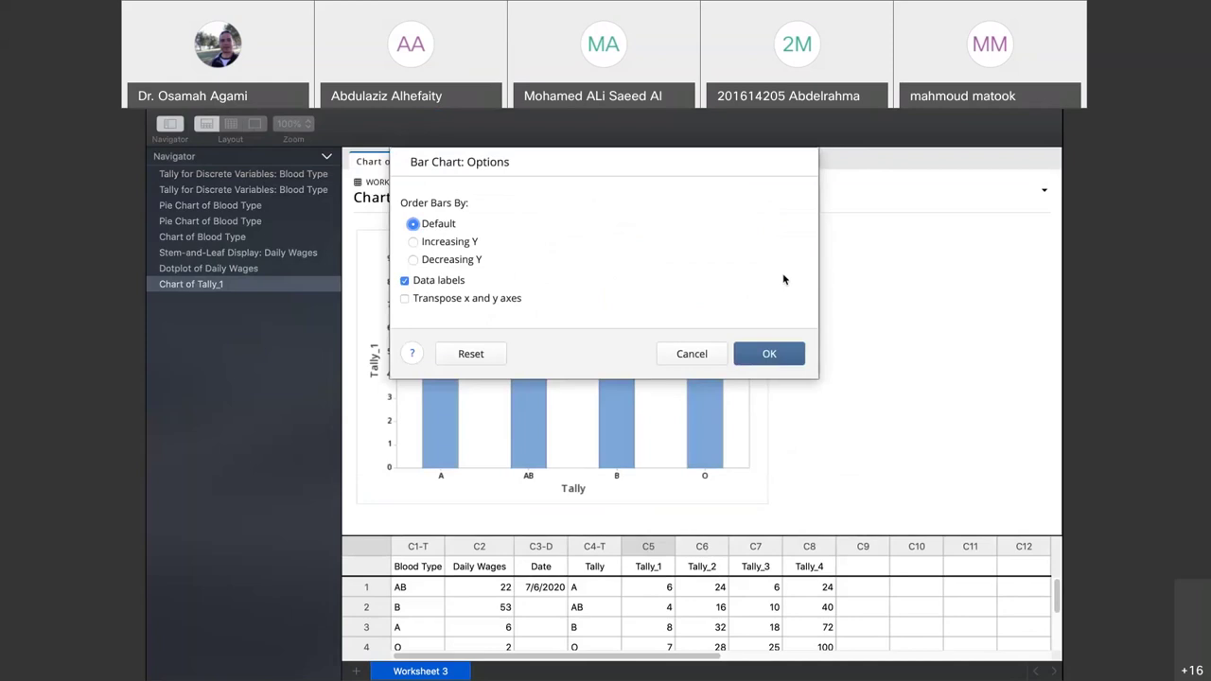
pyautogui.click(769, 355)
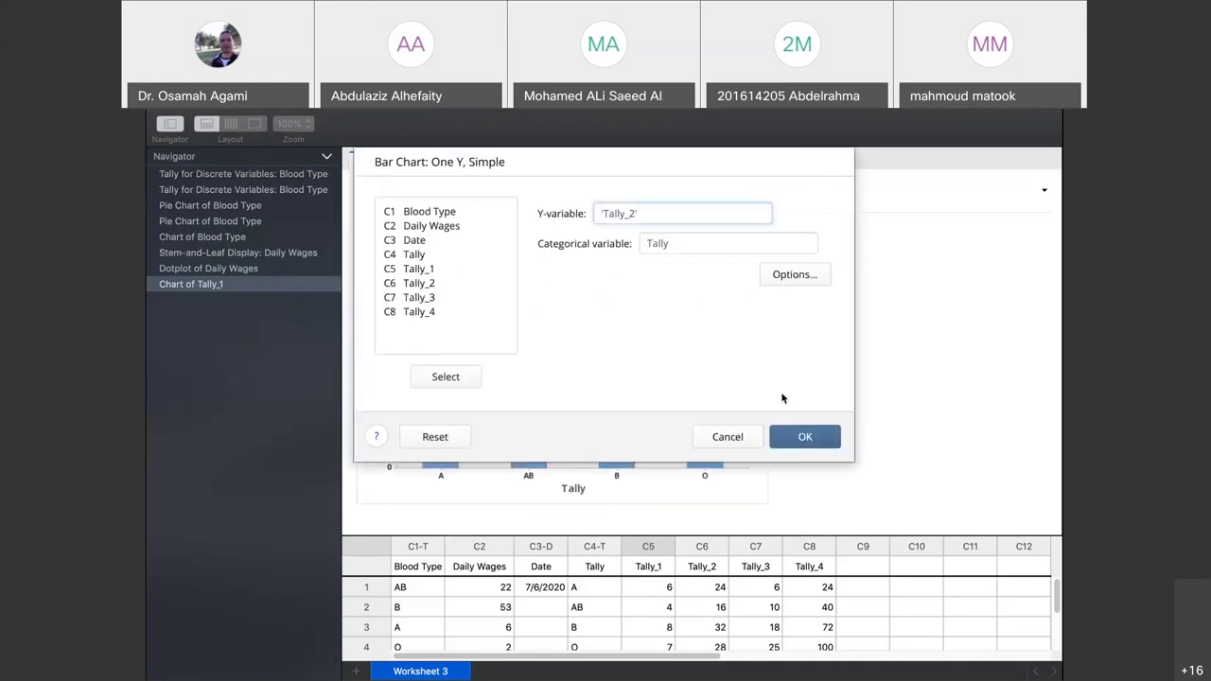
pyautogui.click(804, 438)
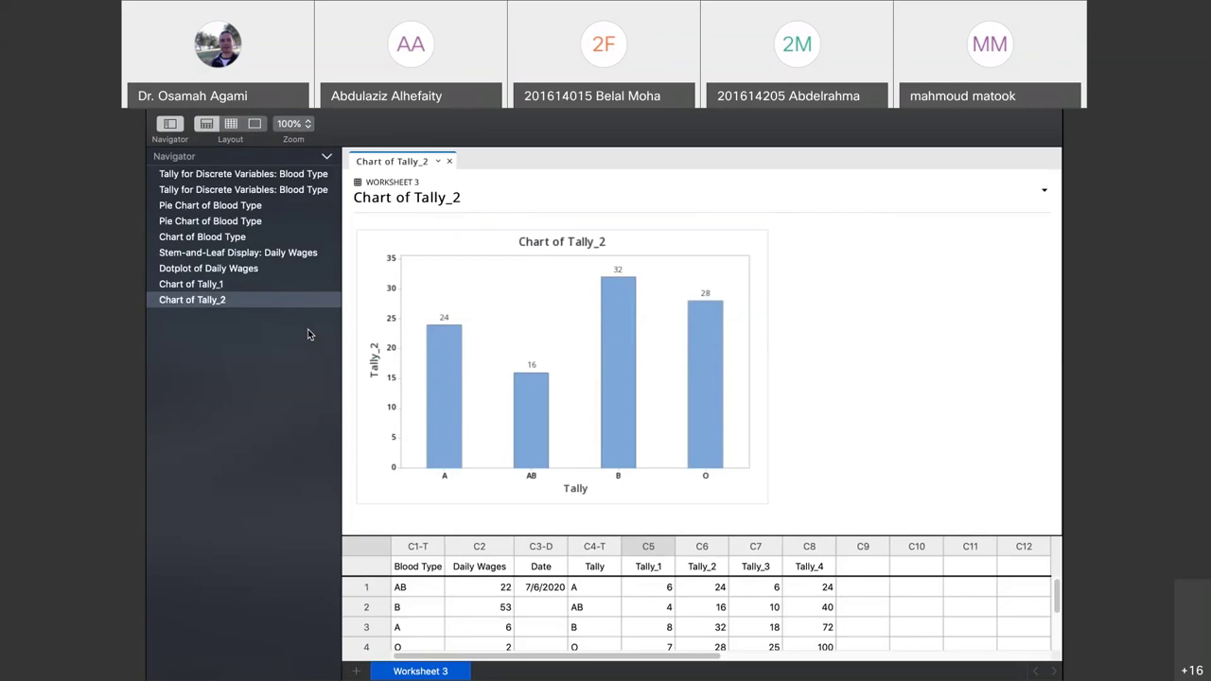
# Try to rename column C4 as Blood Type
pyautogui.doubleClick(595, 566)
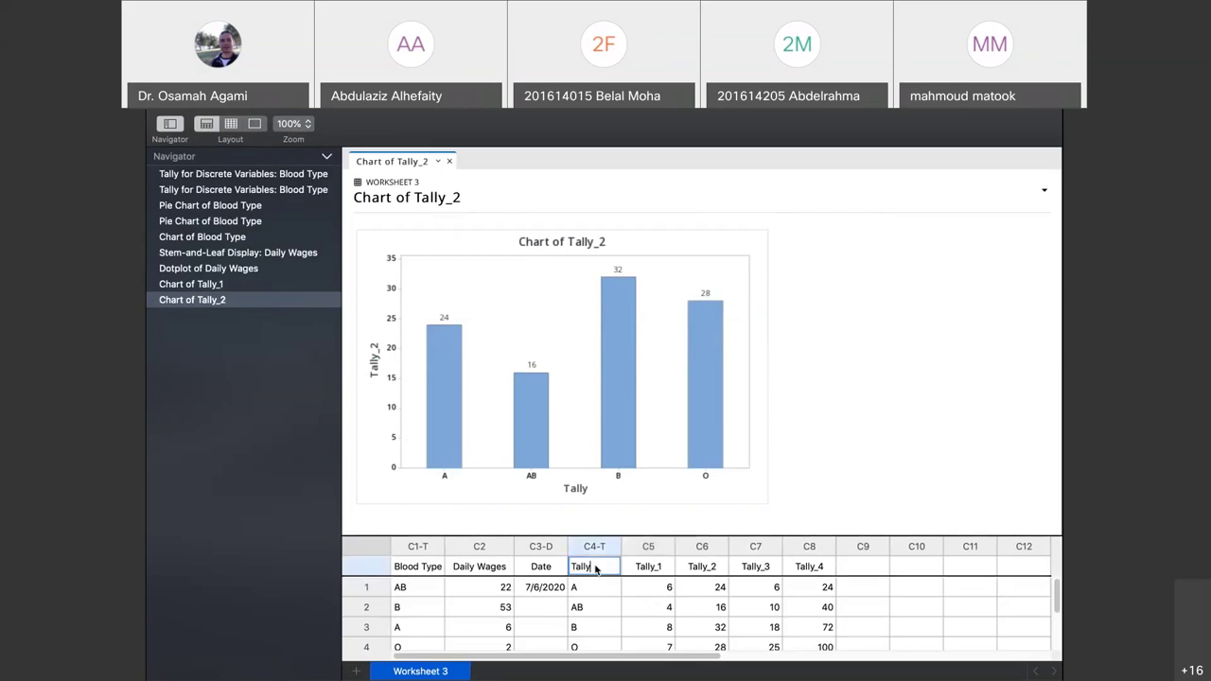
pyautogui.moveTo(596, 567); pyautogui.dragTo(575, 563)
pyautogui.write('B')
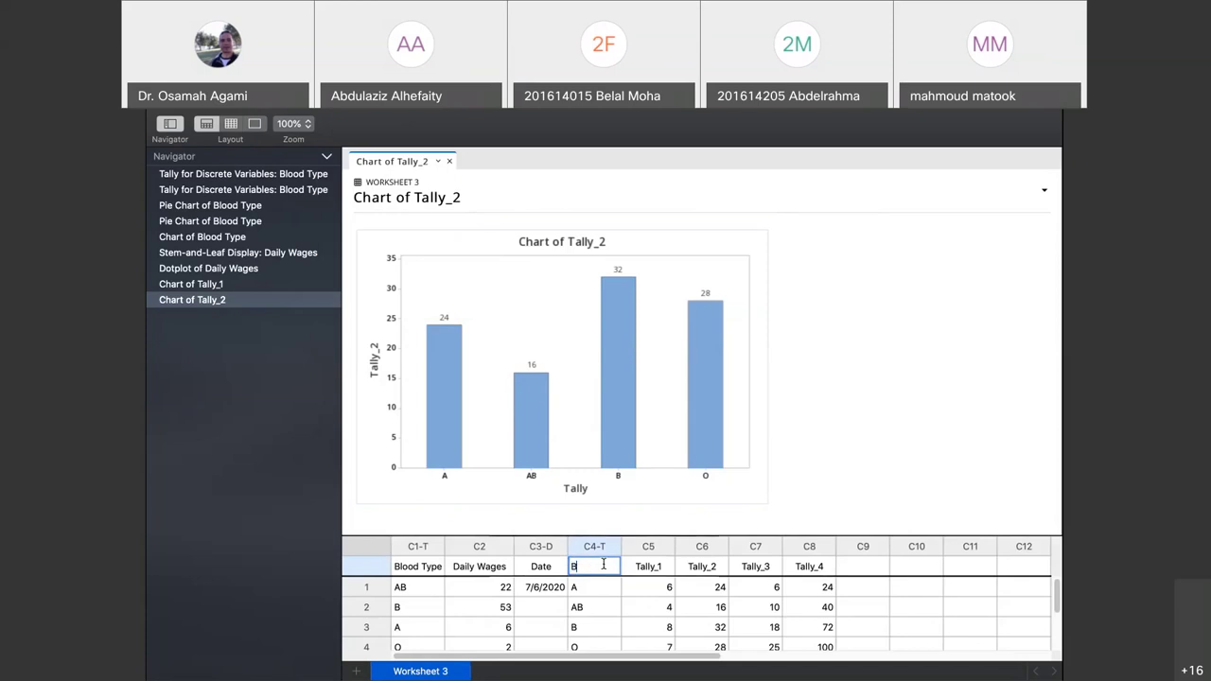
pyautogui.write('lood Type')
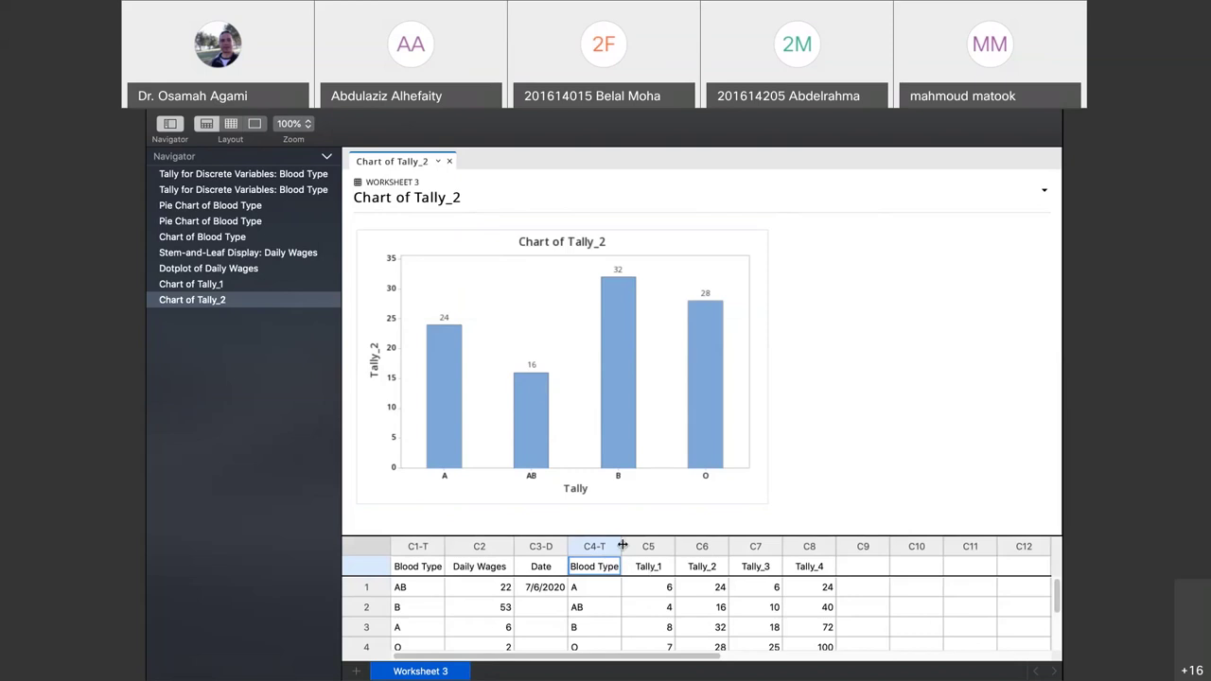
pyautogui.press('Return')
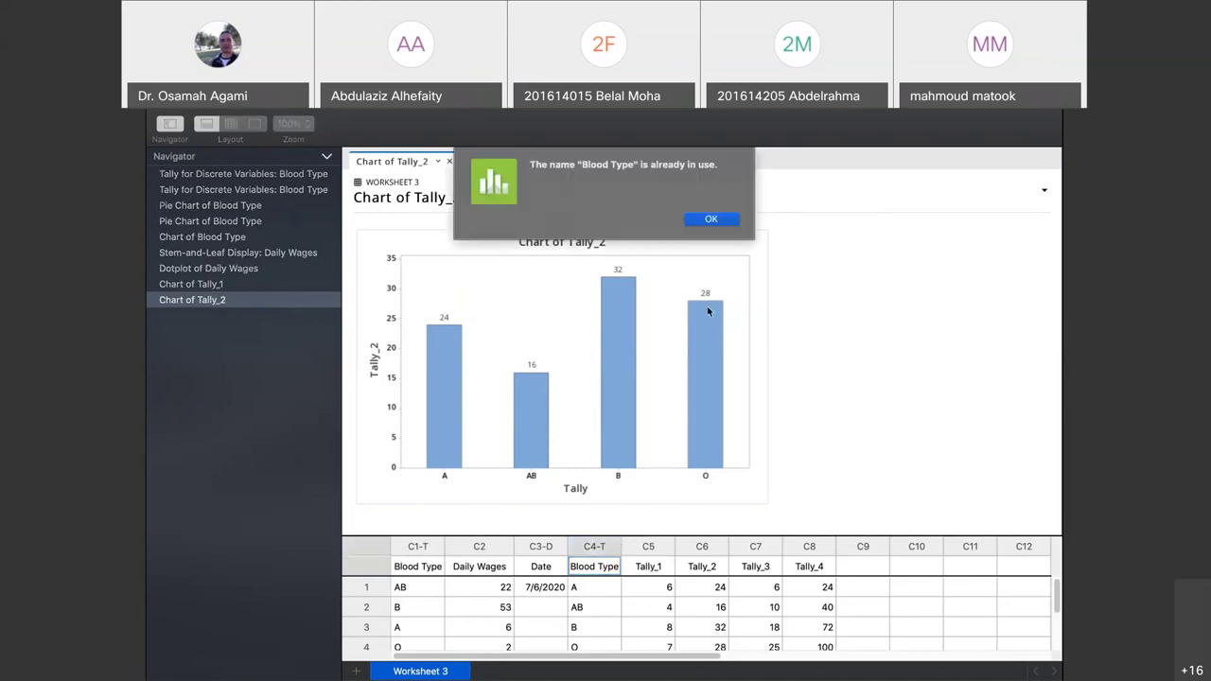
pyautogui.click(711, 224)
pyautogui.press('Return')
pyautogui.click(711, 220)
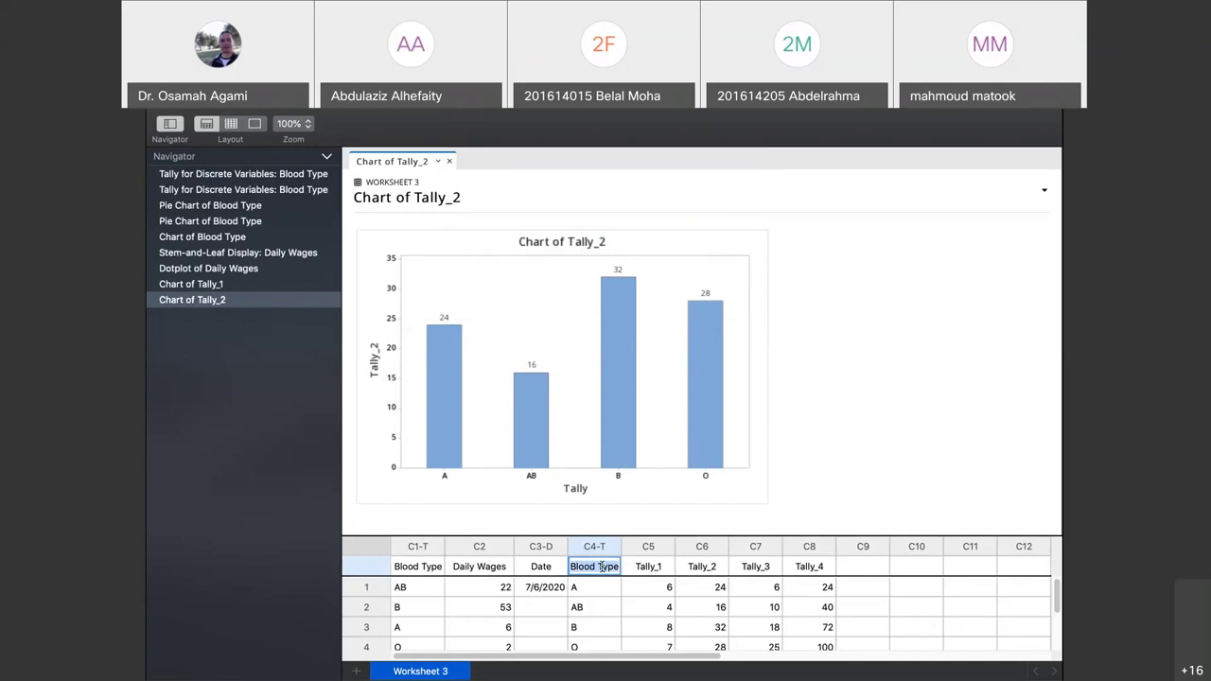
# Rename column C4 as Catagoray and column C5 as Freq
pyautogui.click(621, 546)
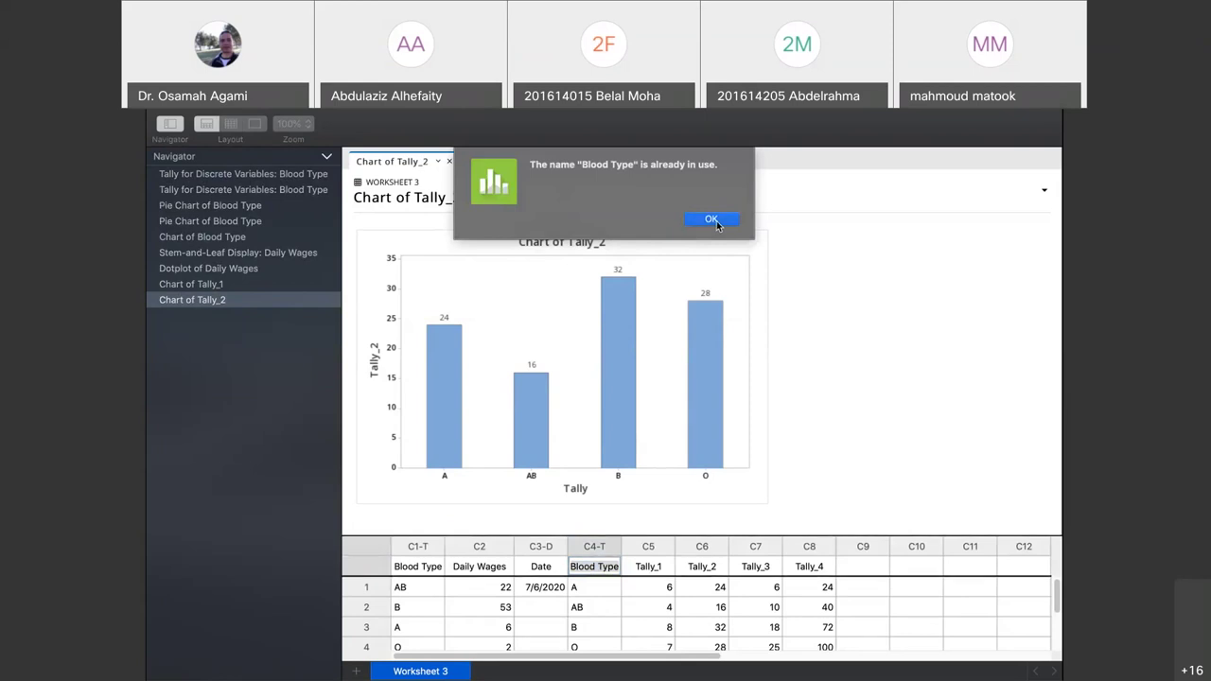
pyautogui.click(711, 219)
pyautogui.write('F')
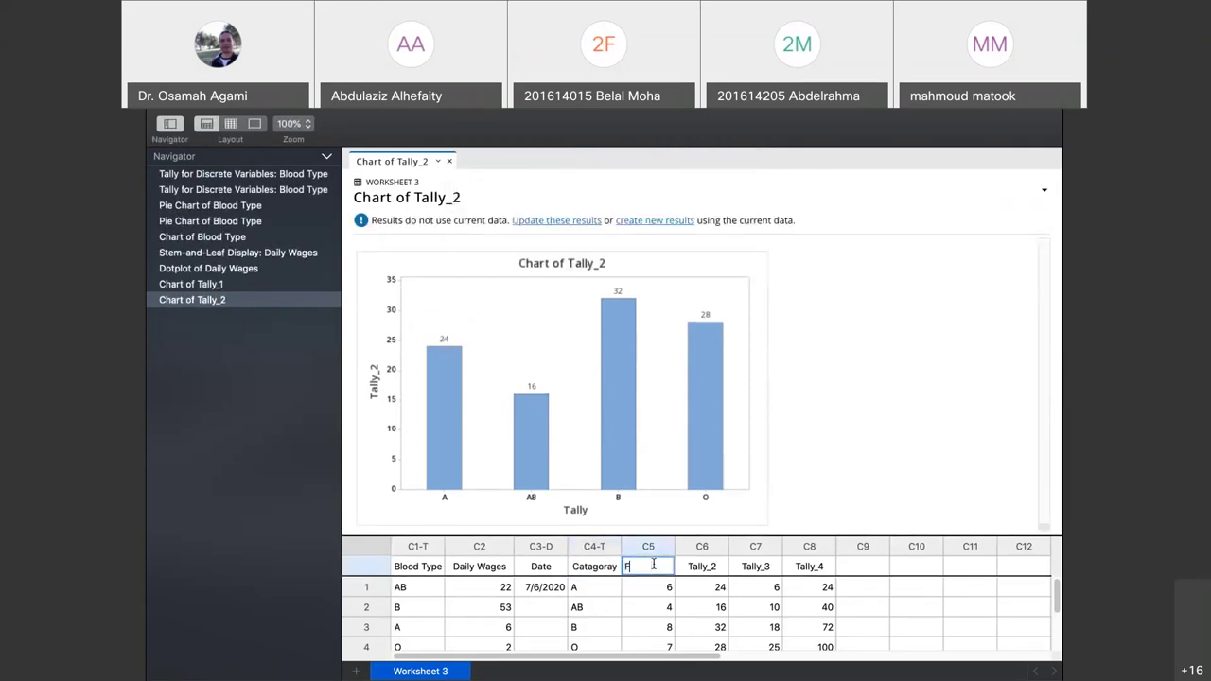
pyautogui.write('req.')
# Rename column C6 as "realitve freq." and widen the column to fit the full name
pyautogui.click(702, 566)
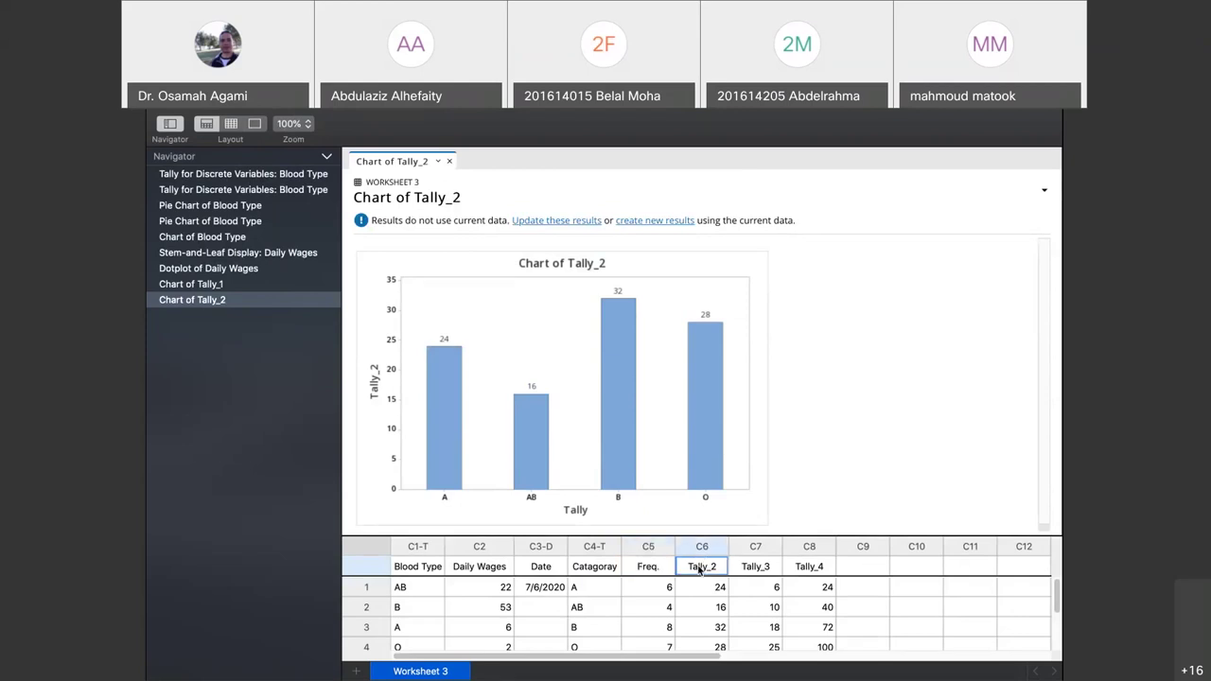
pyautogui.click(717, 566)
pyautogui.doubleClick(708, 565)
pyautogui.click(708, 565)
pyautogui.moveTo(708, 566); pyautogui.dragTo(678, 566)
pyautogui.write('real')
pyautogui.write('ity')
pyautogui.write(' fre')
pyautogui.write('q.')
pyautogui.click(738, 549)
pyautogui.moveTo(731, 547); pyautogui.dragTo(749, 546)
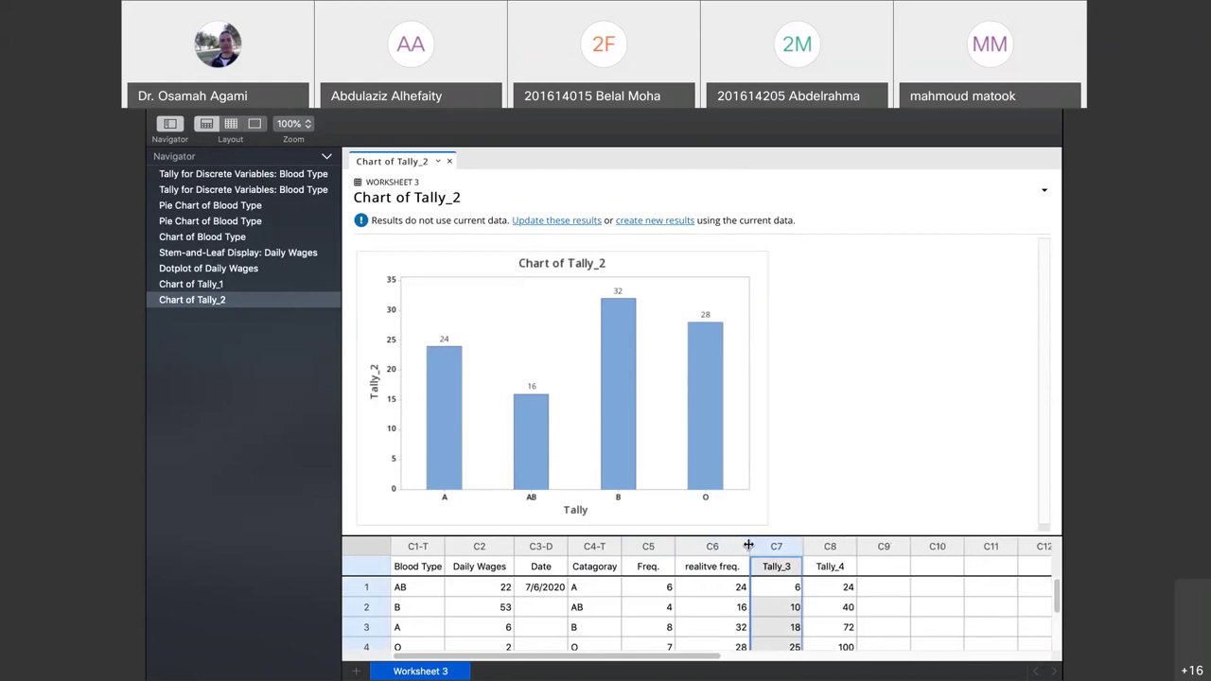
pyautogui.click(748, 585)
pyautogui.click(691, 511)
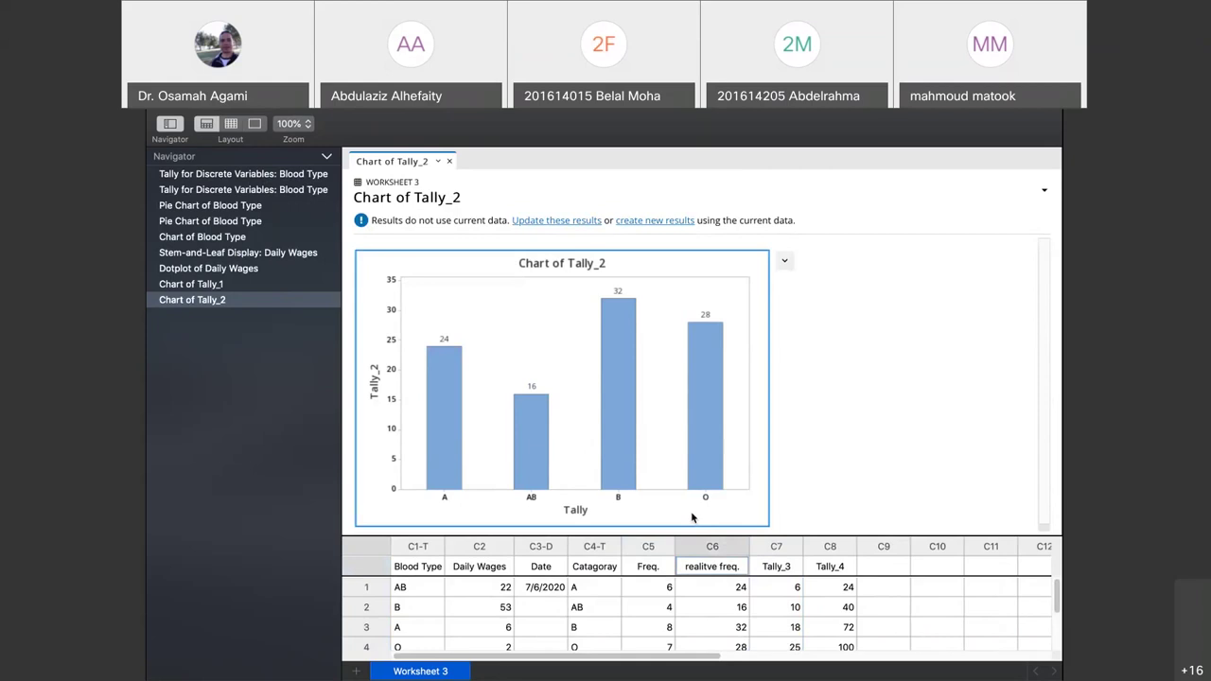
# Clear the name Tally_3 from column C7
pyautogui.click(777, 565)
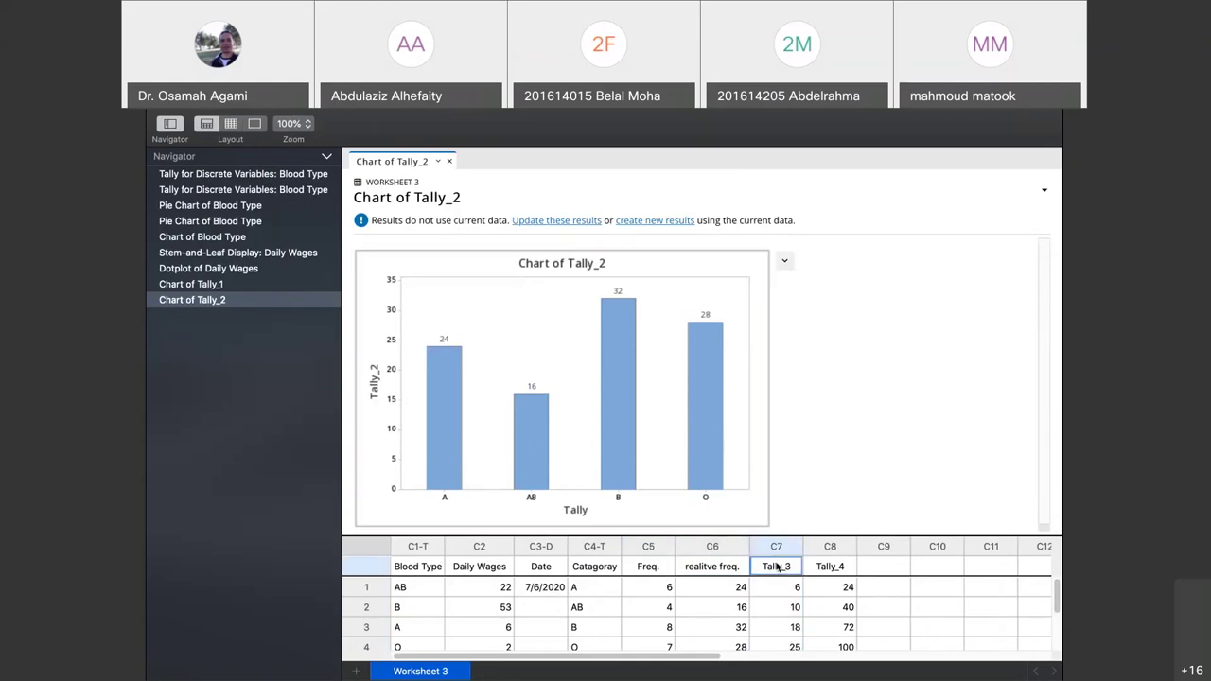
pyautogui.click(783, 566)
pyautogui.press('BackSpace')
pyautogui.press('BackSpace')
pyautogui.press('BackSpace')
pyautogui.press('BackSpace')
pyautogui.press('BackSpace')
pyautogui.press('BackSpace')
pyautogui.press('BackSpace')
# Move the name "realitve freq." from column C6 to column C7 and rename C6 as Perc
pyautogui.click(702, 568)
pyautogui.doubleClick(695, 568)
pyautogui.tripleClick(724, 566)
pyautogui.hotkey('ctrl', 'x')
pyautogui.click(776, 566)
pyautogui.hotkey('ctrl', 'v')
pyautogui.click(702, 564)
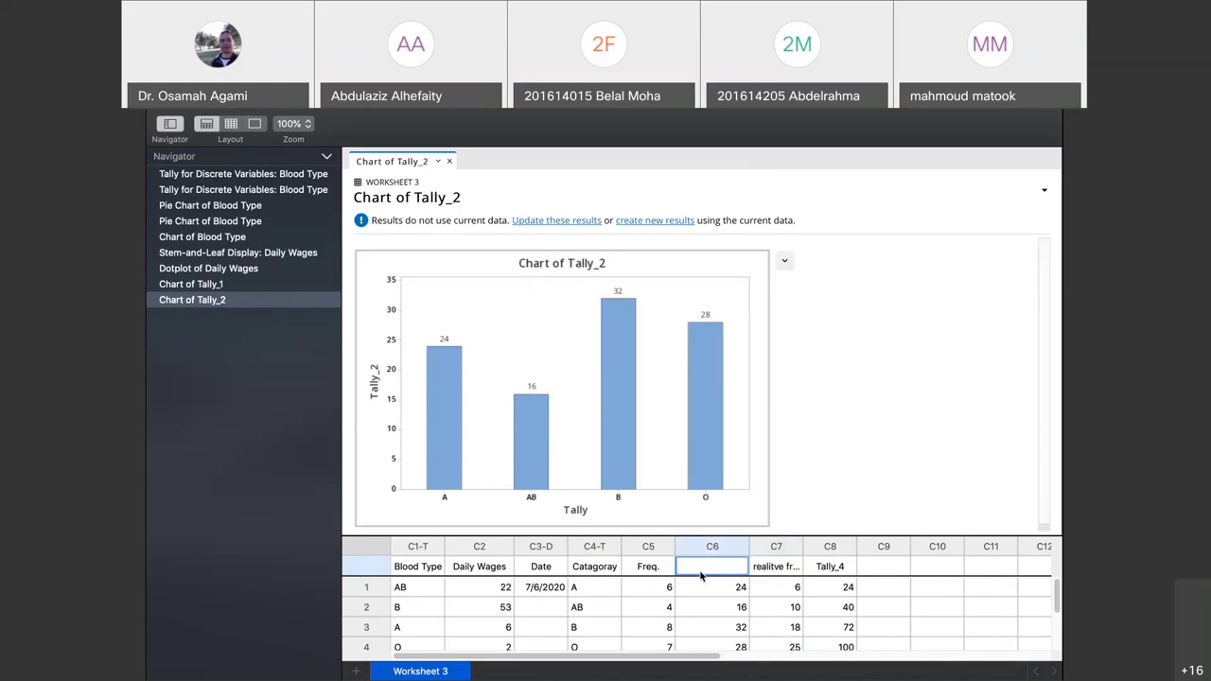
pyautogui.write('Perc.')
# Move the name "realitve freq." from column C7 onto the end of column C8's name
pyautogui.click(824, 565)
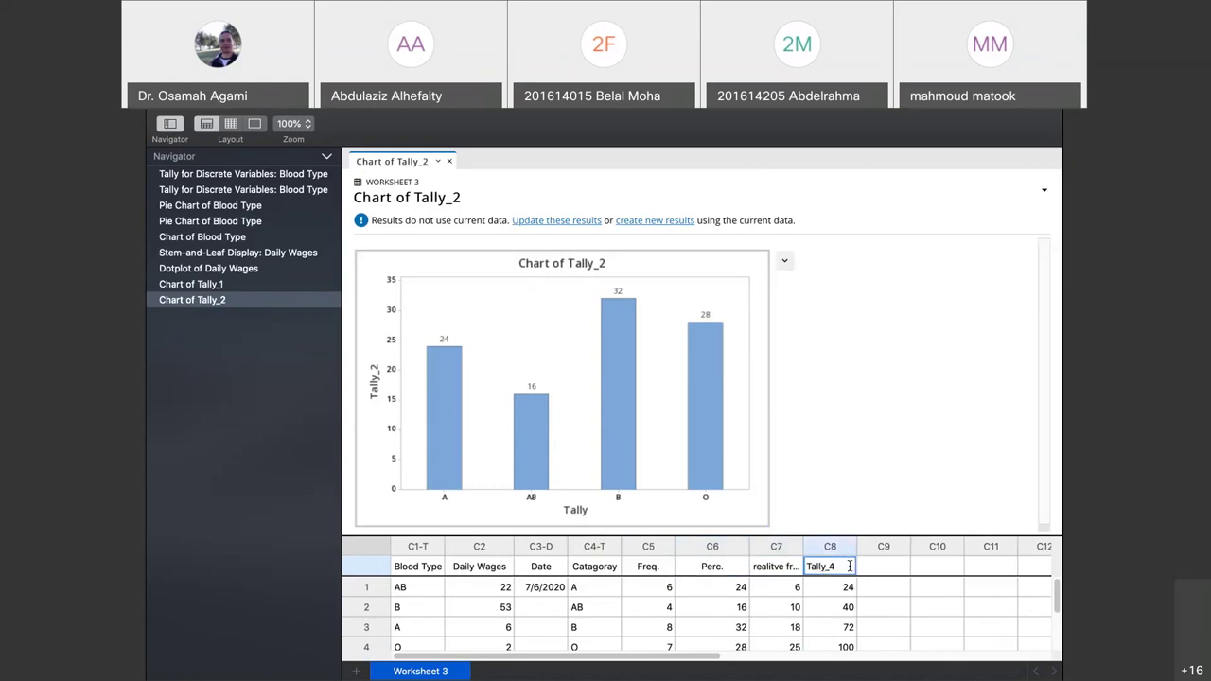
pyautogui.moveTo(847, 566); pyautogui.dragTo(803, 566)
pyautogui.click(767, 567)
pyautogui.doubleClick(766, 567)
pyautogui.doubleClick(771, 566)
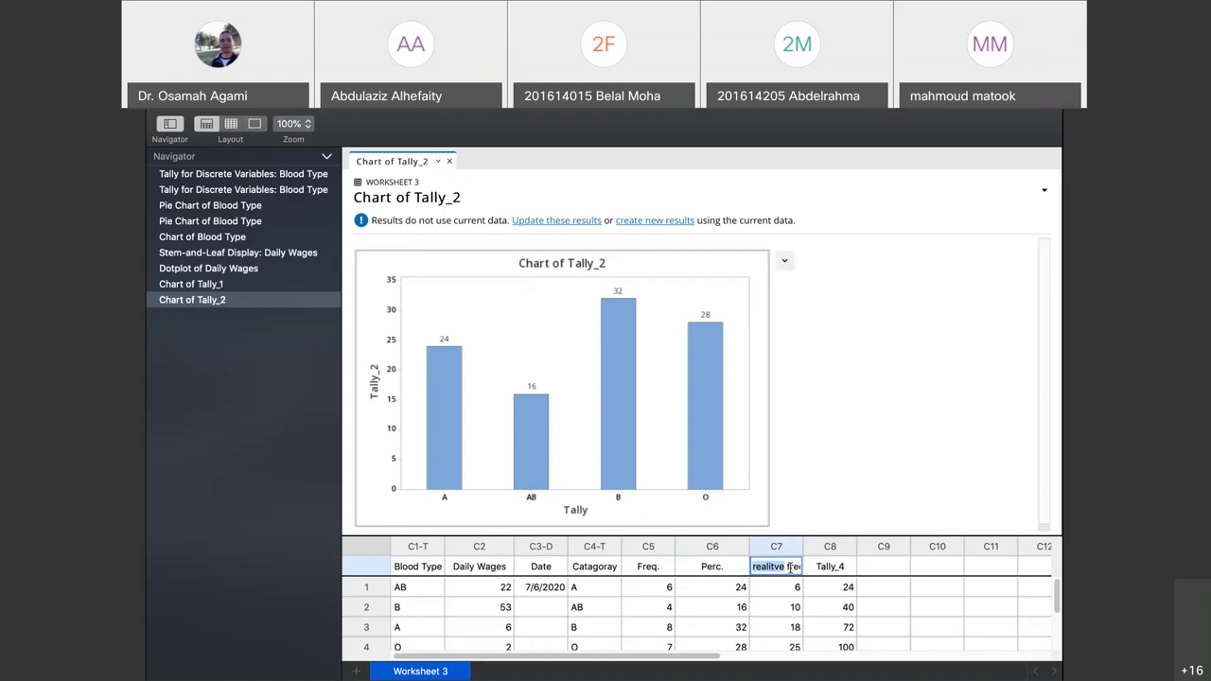
pyautogui.hotkey('ctrl', 'a')
pyautogui.press('BackSpace')
pyautogui.click(832, 567)
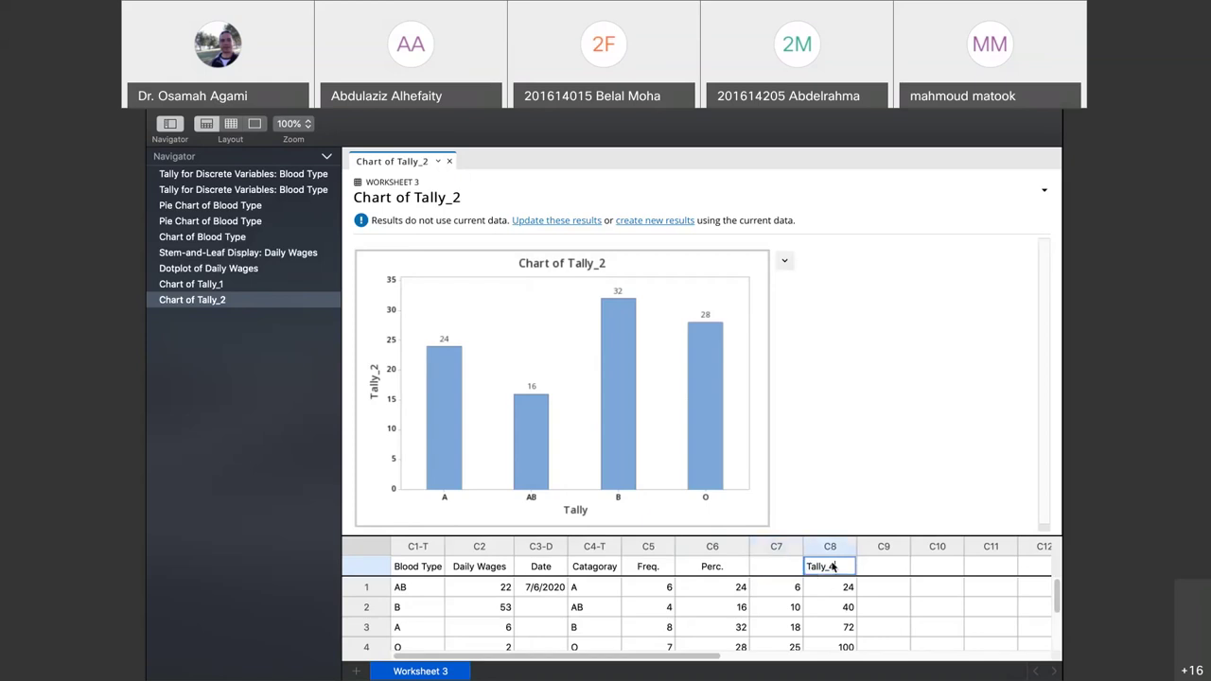
# Rename column C7 as "Cumulitive freq." and widen the column to fit the full name
pyautogui.click(769, 568)
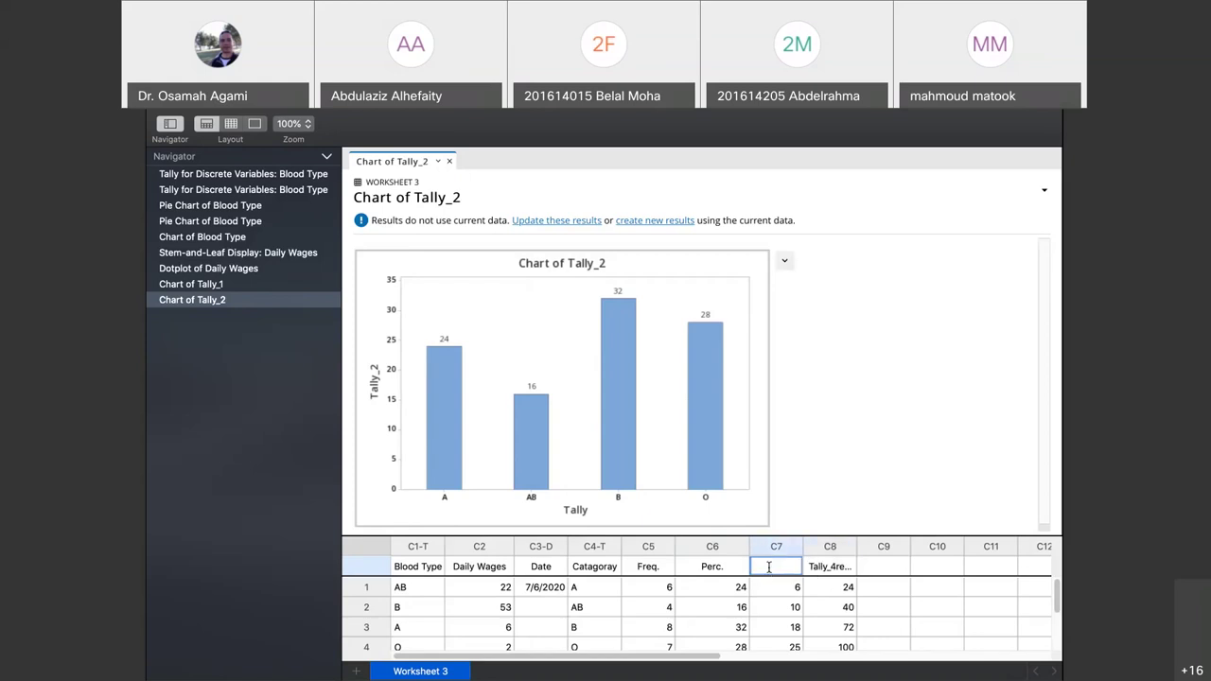
pyautogui.write('Cu')
pyautogui.write('mulati')
pyautogui.write('v')
pyautogui.write('e freq.')
pyautogui.moveTo(805, 547); pyautogui.dragTo(847, 546)
# Replace the name of column C8 with "Cumulitive per."
pyautogui.click(864, 568)
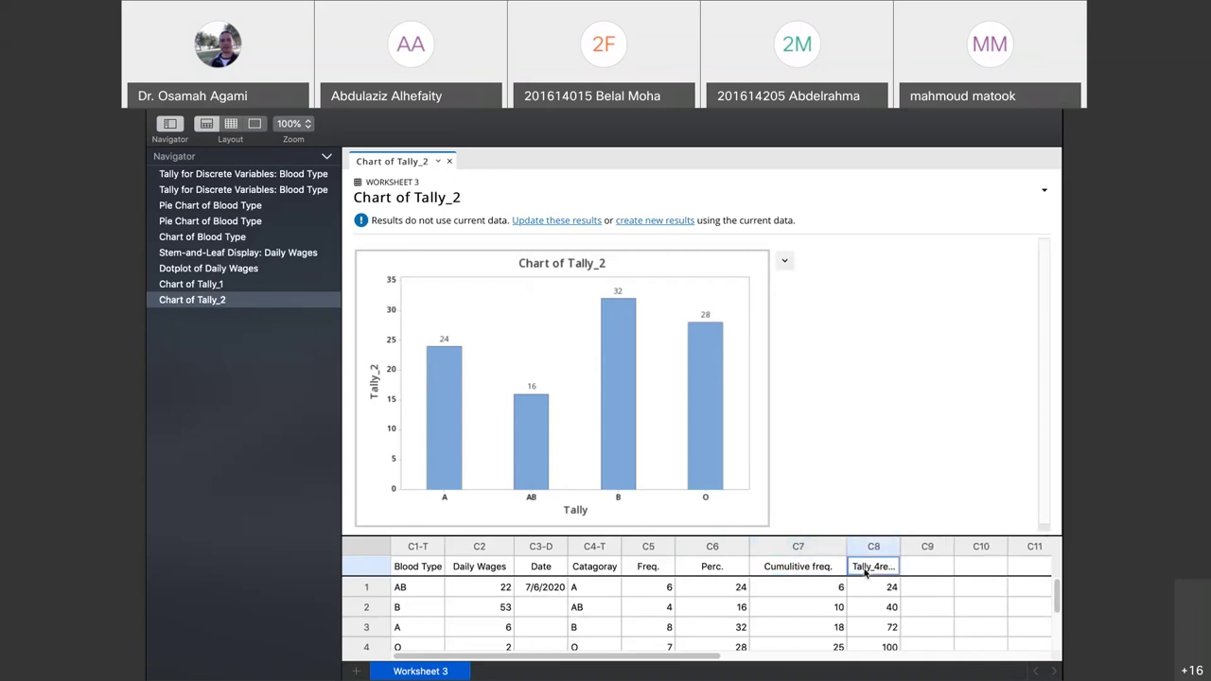
pyautogui.doubleClick(864, 568)
pyautogui.press('Delete')
pyautogui.doubleClick(871, 565)
pyautogui.tripleClick(871, 567)
pyautogui.press('BackSpace')
pyautogui.write('Cumulitive per.')
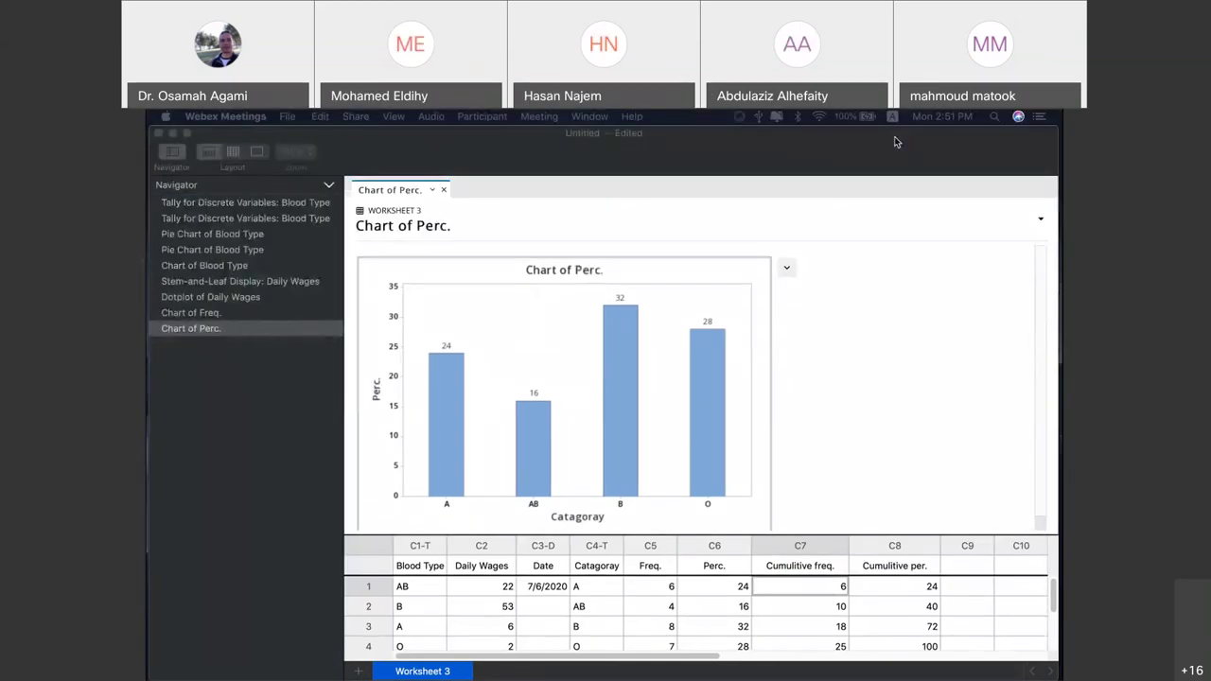
# Set up Display Descriptive Statistics for the Daily Wages variable with all default statistics cleared
pyautogui.click(626, 228)
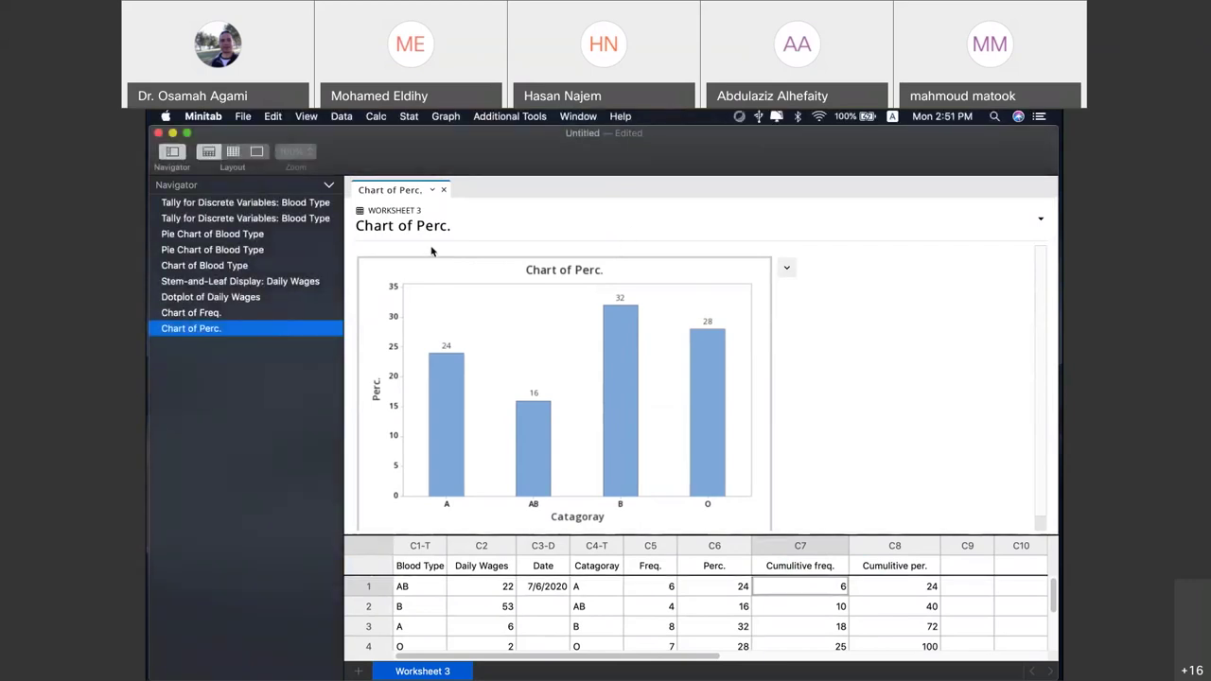
pyautogui.click(409, 116)
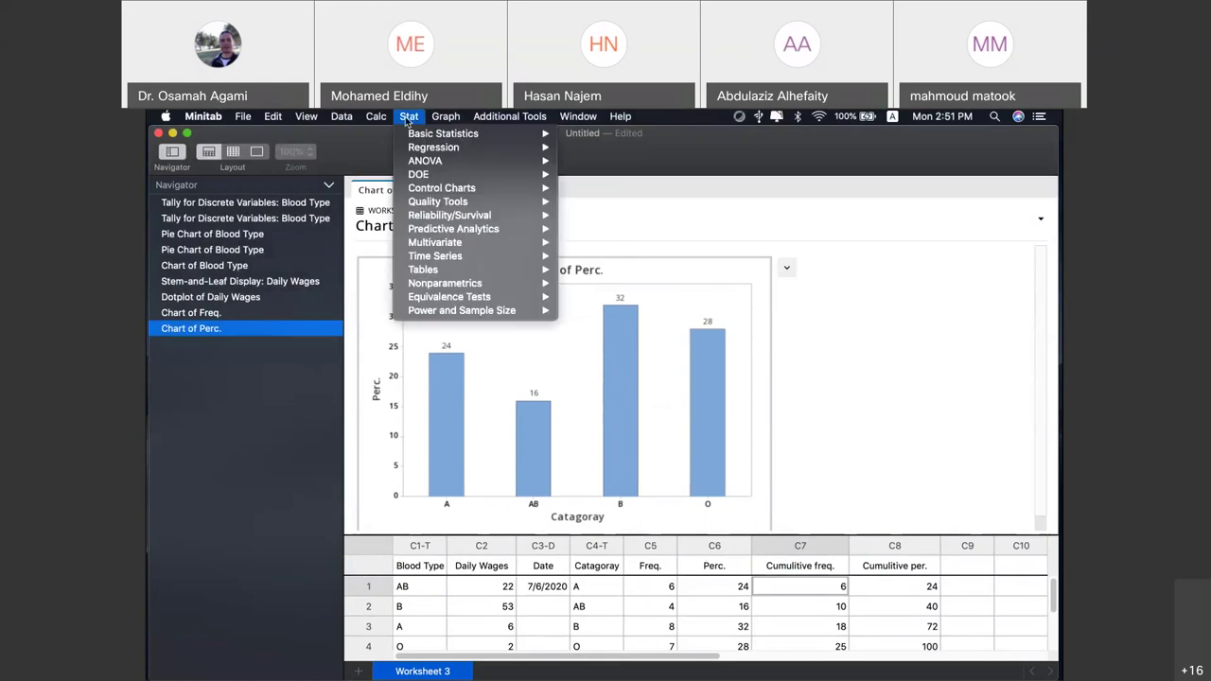
pyautogui.moveTo(422, 136)
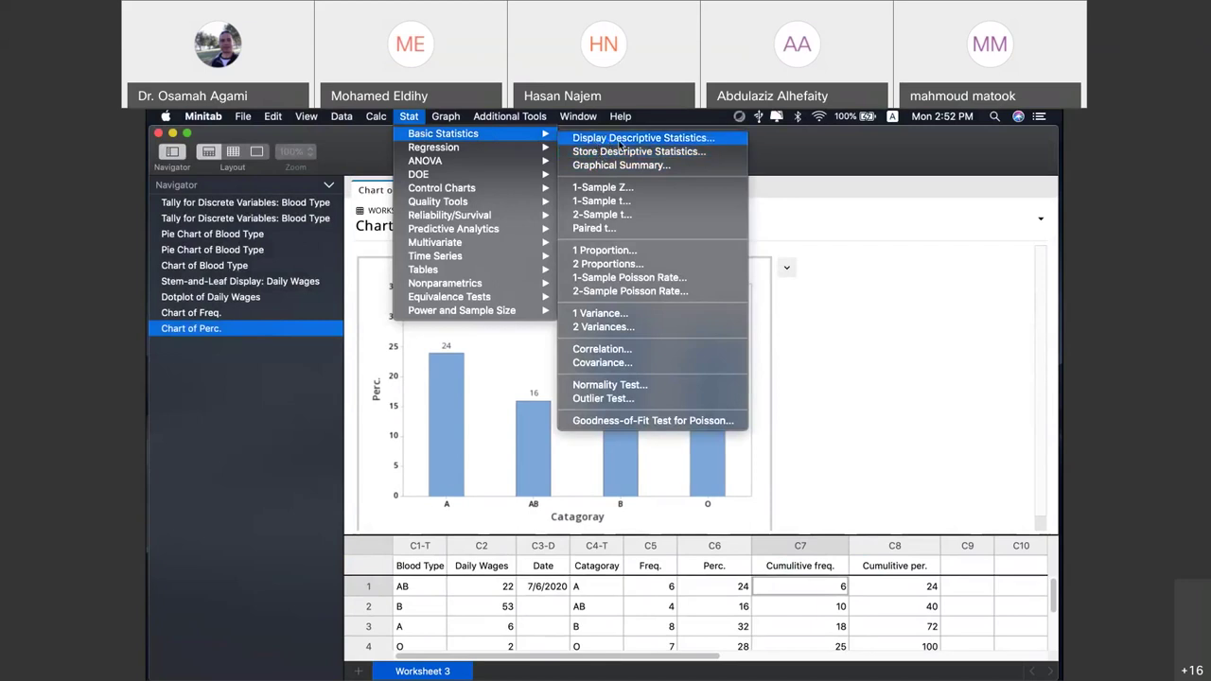
pyautogui.click(721, 140)
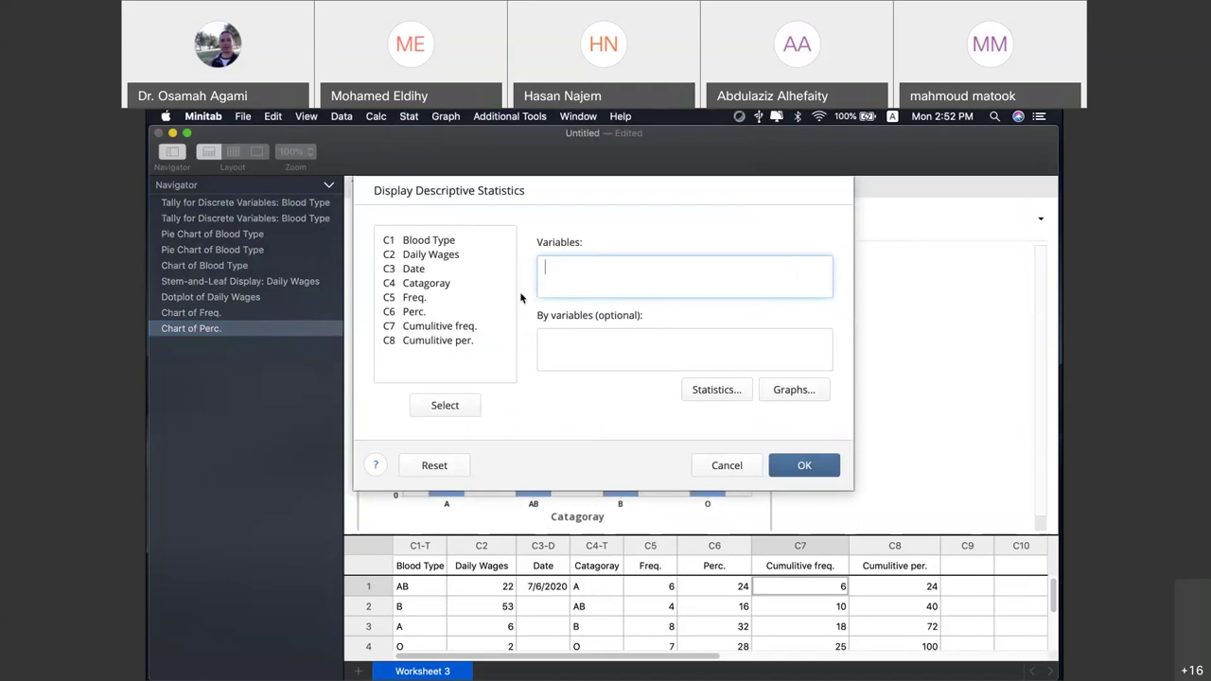
pyautogui.doubleClick(426, 257)
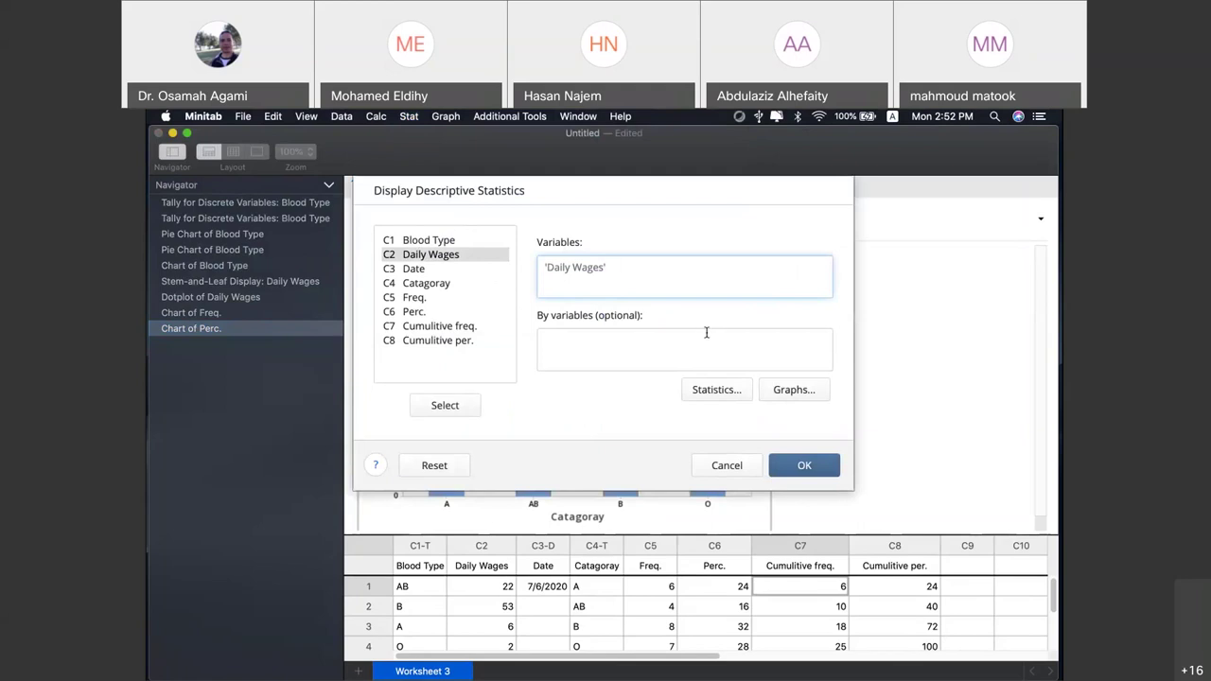
pyautogui.click(711, 391)
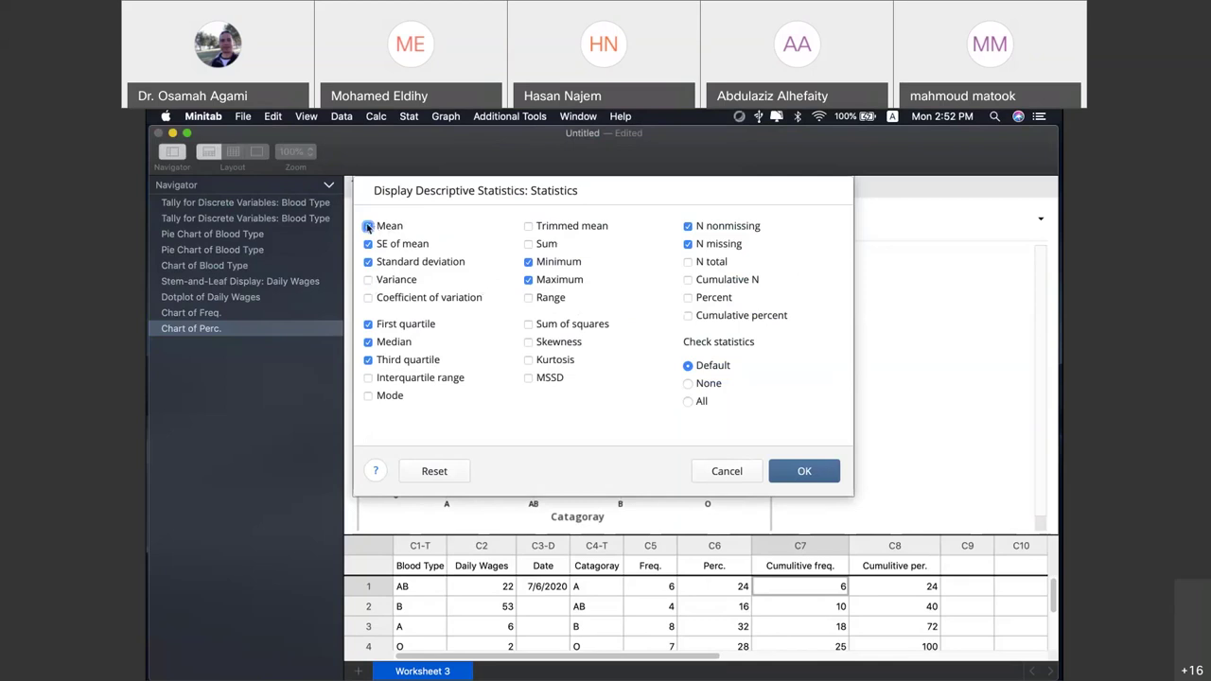
pyautogui.click(700, 382)
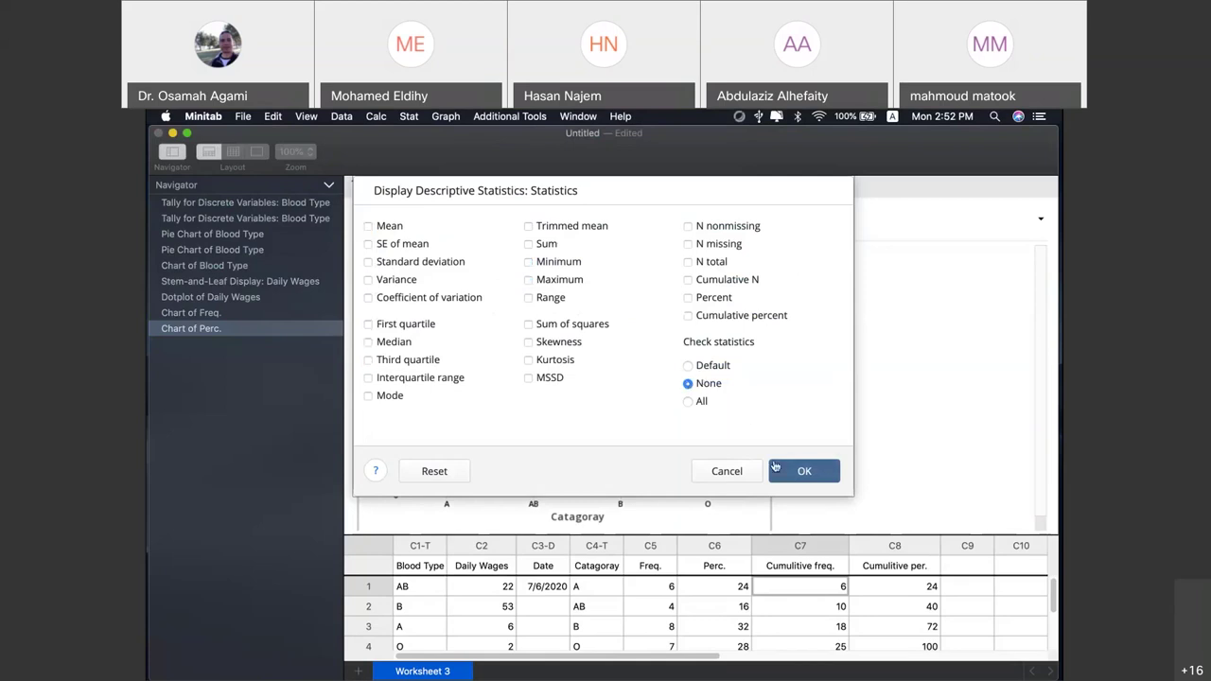
# Try out the mean, mode, median, range and all-statistics choices, and clear the whole statistics selection
pyautogui.click(368, 227)
pyautogui.click(368, 395)
pyautogui.click(368, 341)
pyautogui.click(531, 299)
pyautogui.click(529, 299)
pyautogui.click(688, 402)
pyautogui.click(688, 383)
# Display the standard deviation, variance, coefficient of variation, range and interquartile range for Daily Wages
pyautogui.click(368, 262)
pyautogui.click(368, 281)
pyautogui.click(369, 298)
pyautogui.click(528, 298)
pyautogui.click(370, 379)
pyautogui.click(369, 360)
pyautogui.click(368, 323)
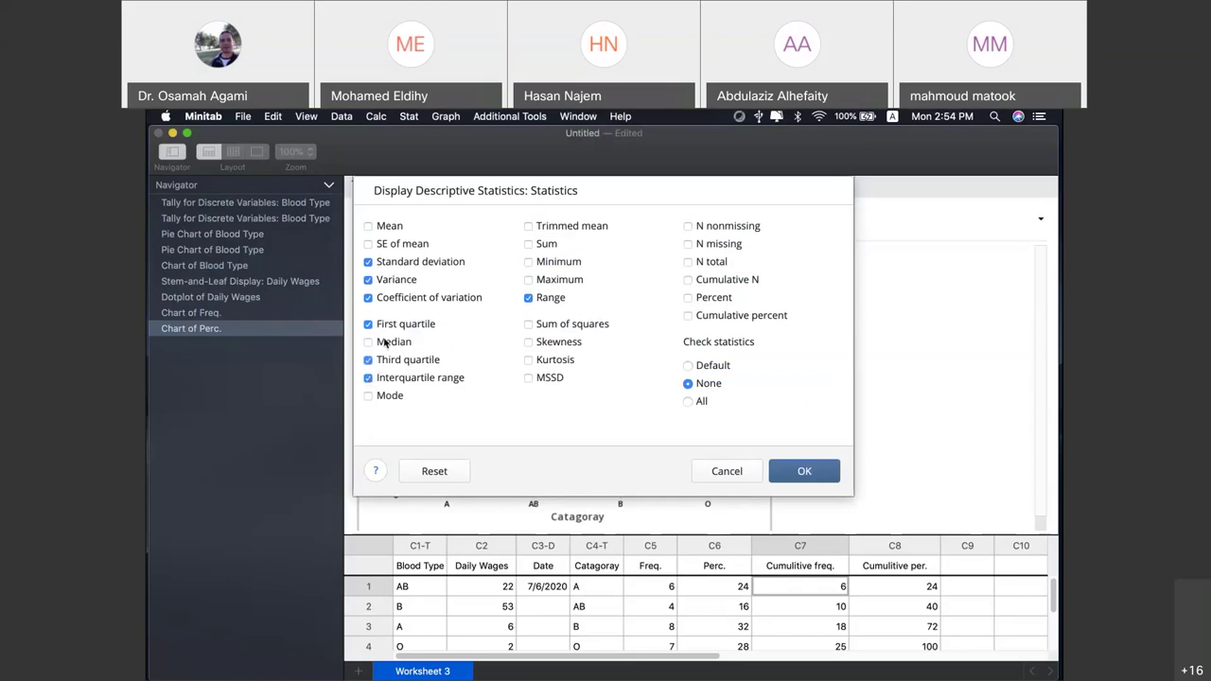
pyautogui.click(369, 323)
pyautogui.click(369, 360)
pyautogui.click(801, 471)
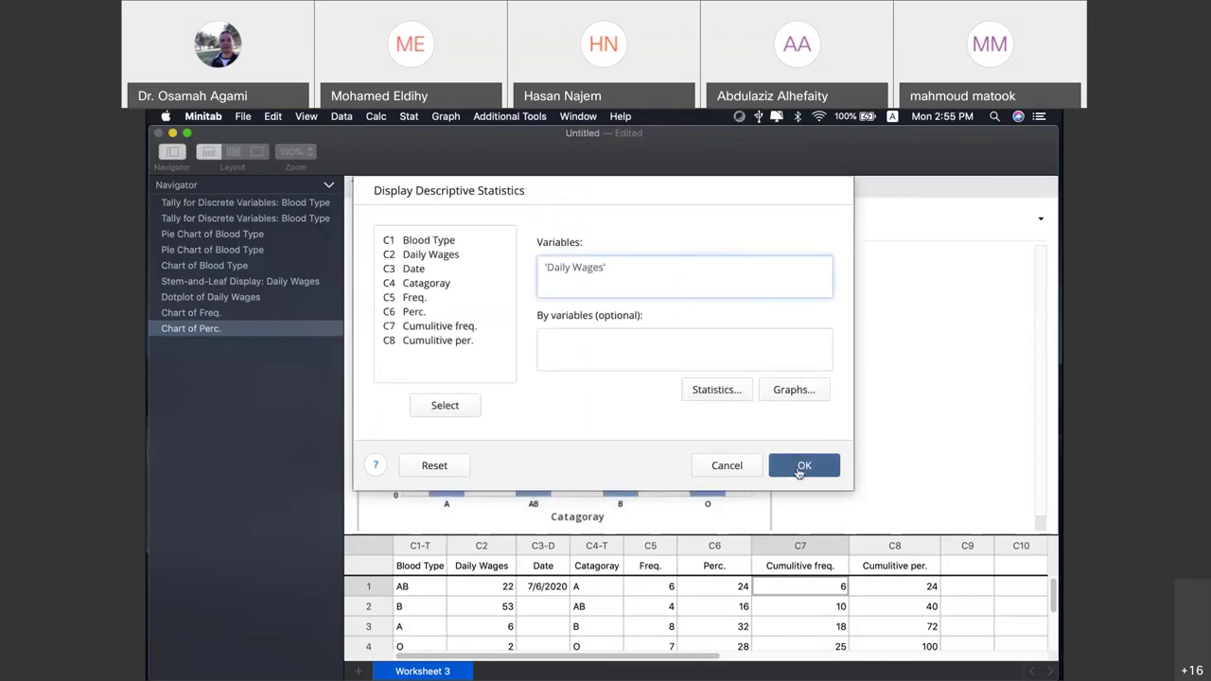
pyautogui.click(801, 469)
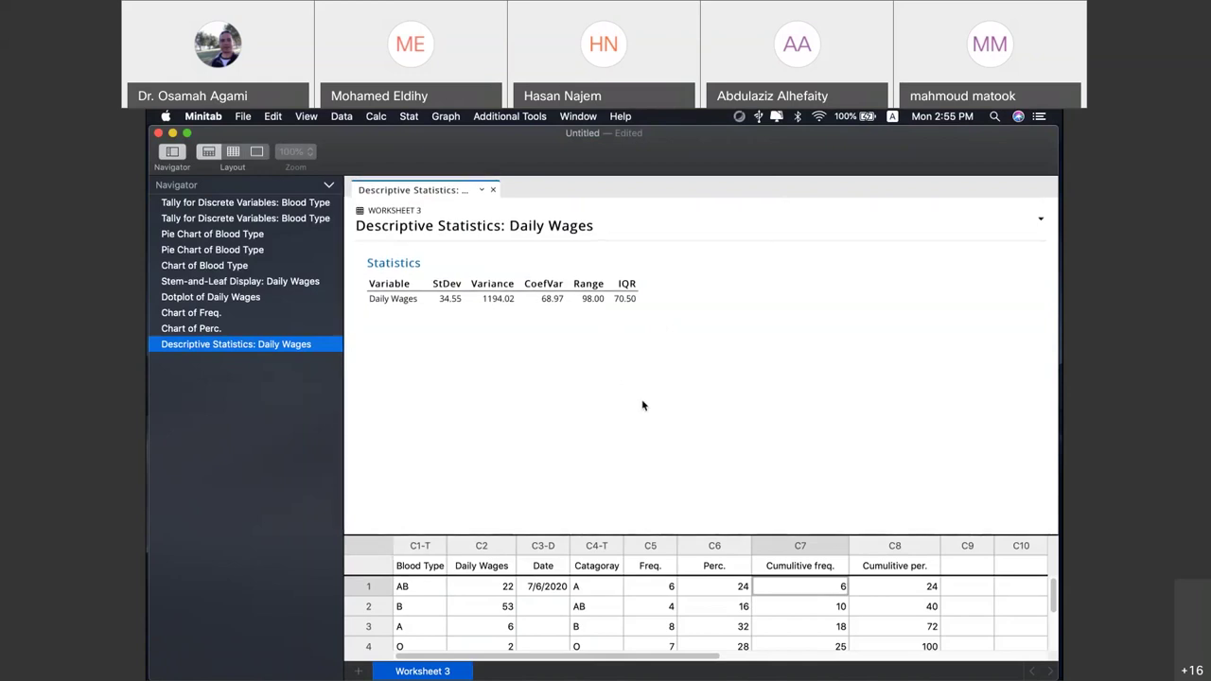
# Try to display descriptive statistics for Blood Type with the default set of statistics
pyautogui.click(407, 117)
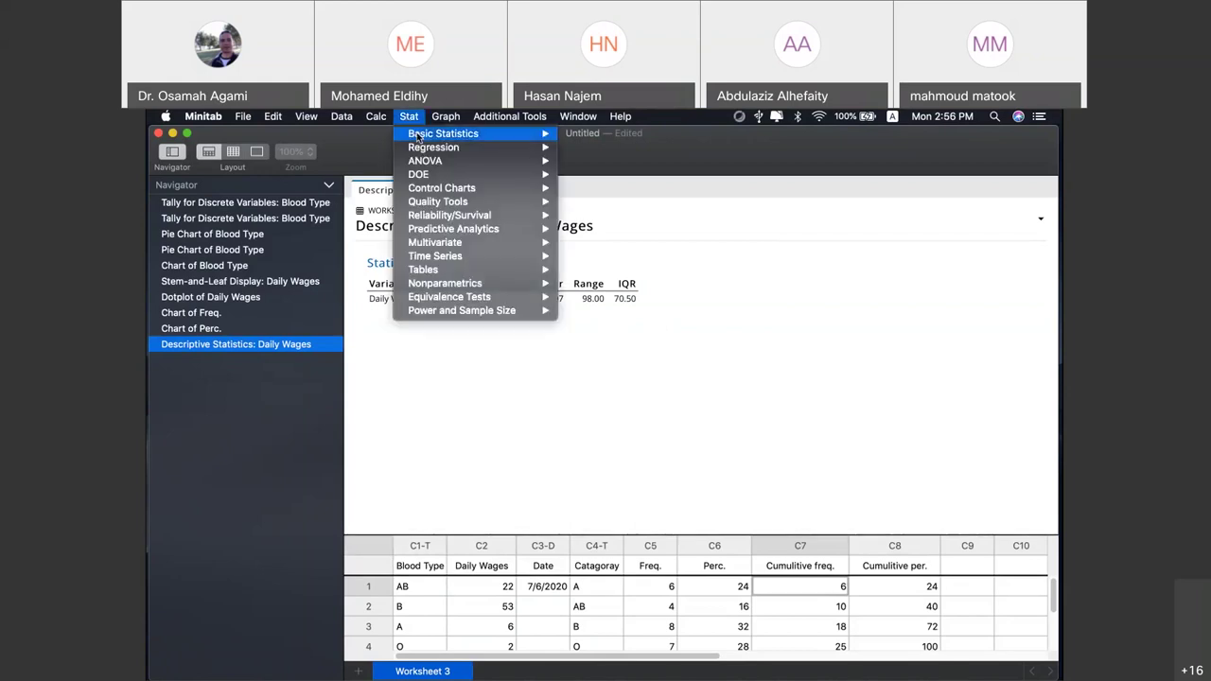
pyautogui.moveTo(417, 136)
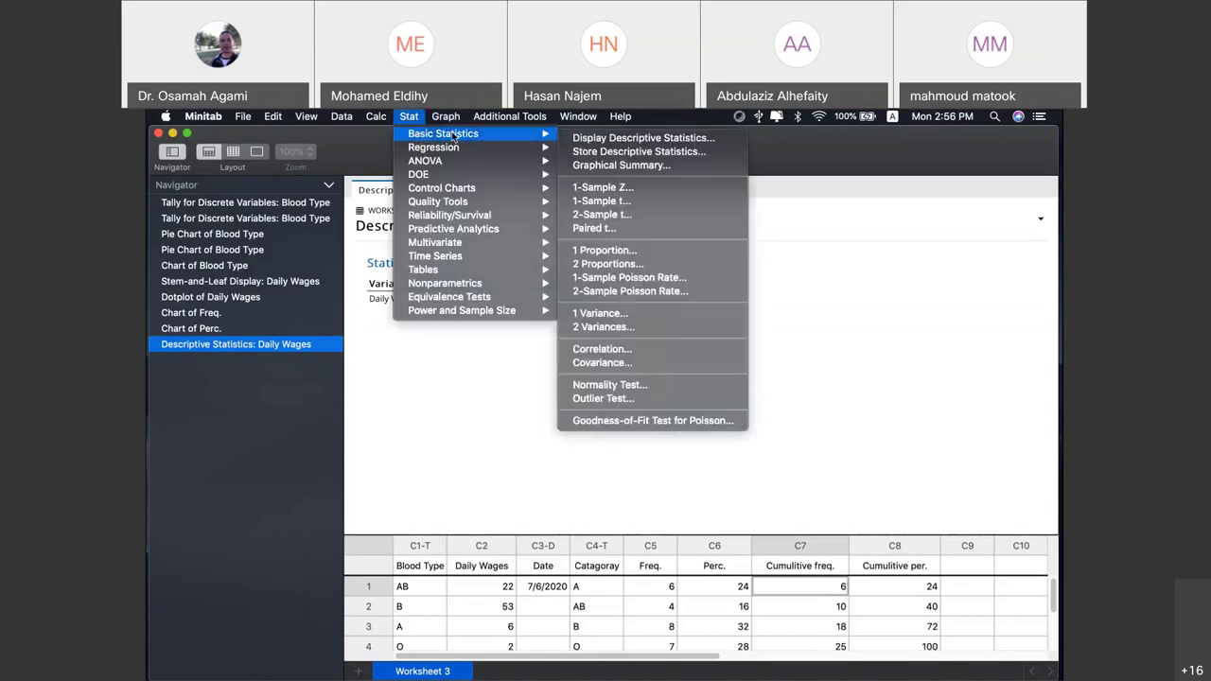
pyautogui.click(590, 139)
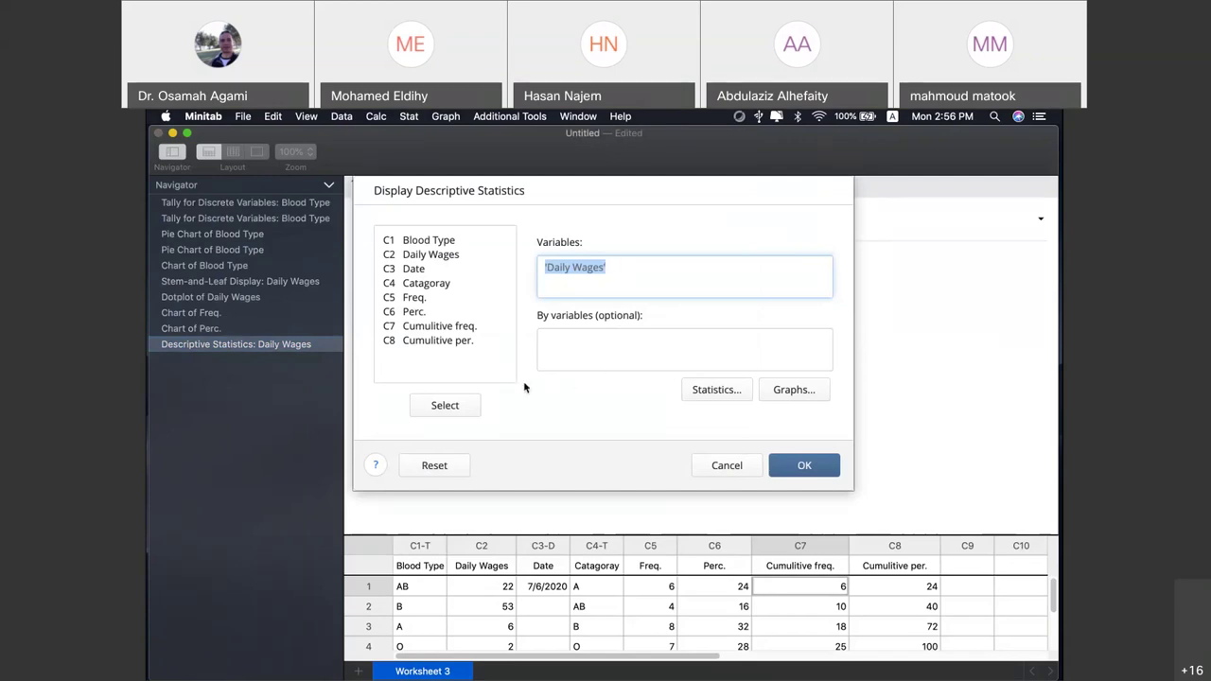
pyautogui.click(419, 242)
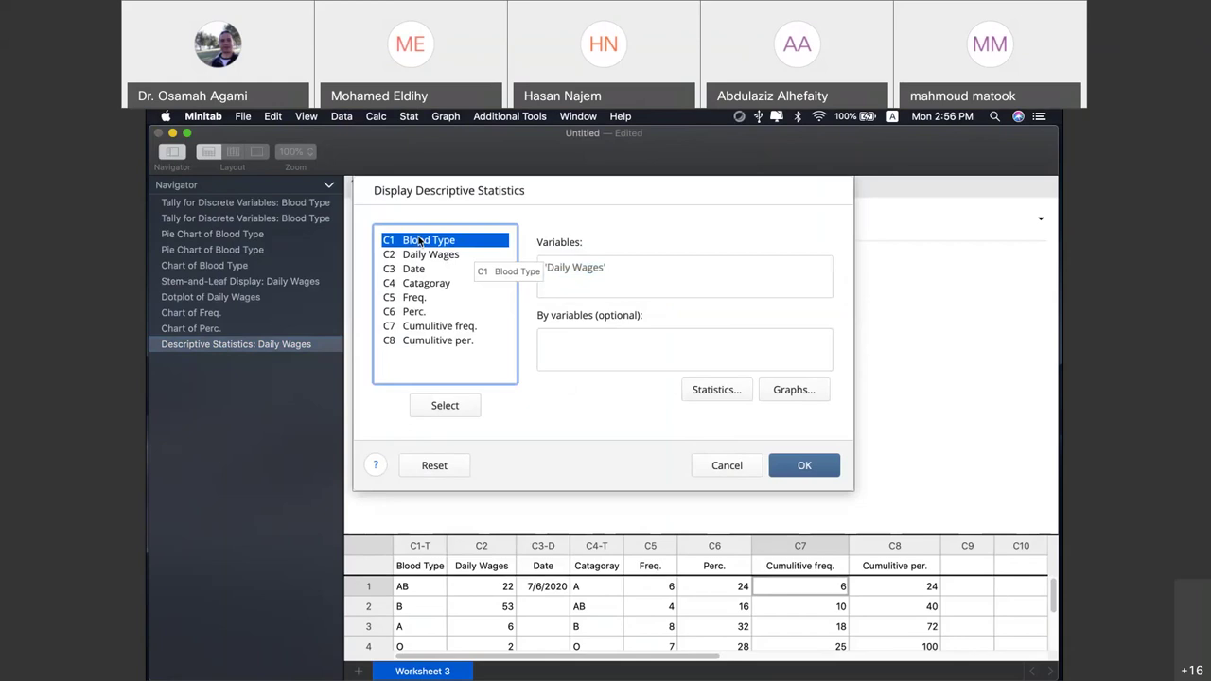
pyautogui.doubleClick(419, 242)
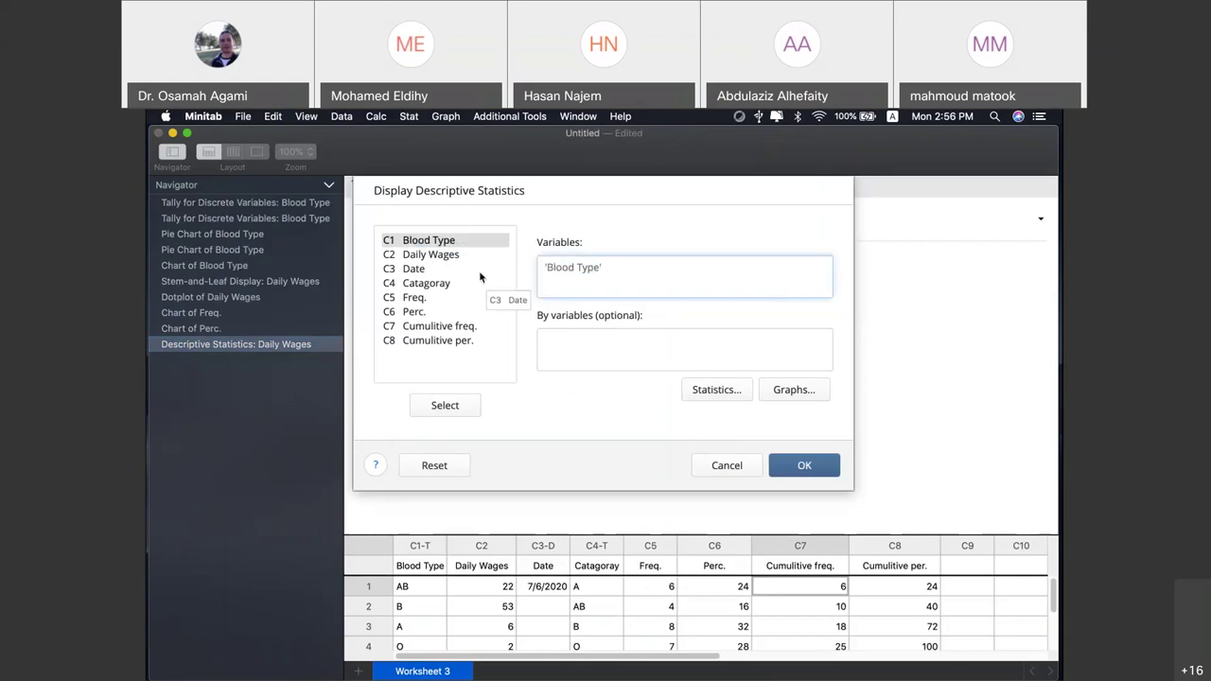
pyautogui.click(705, 391)
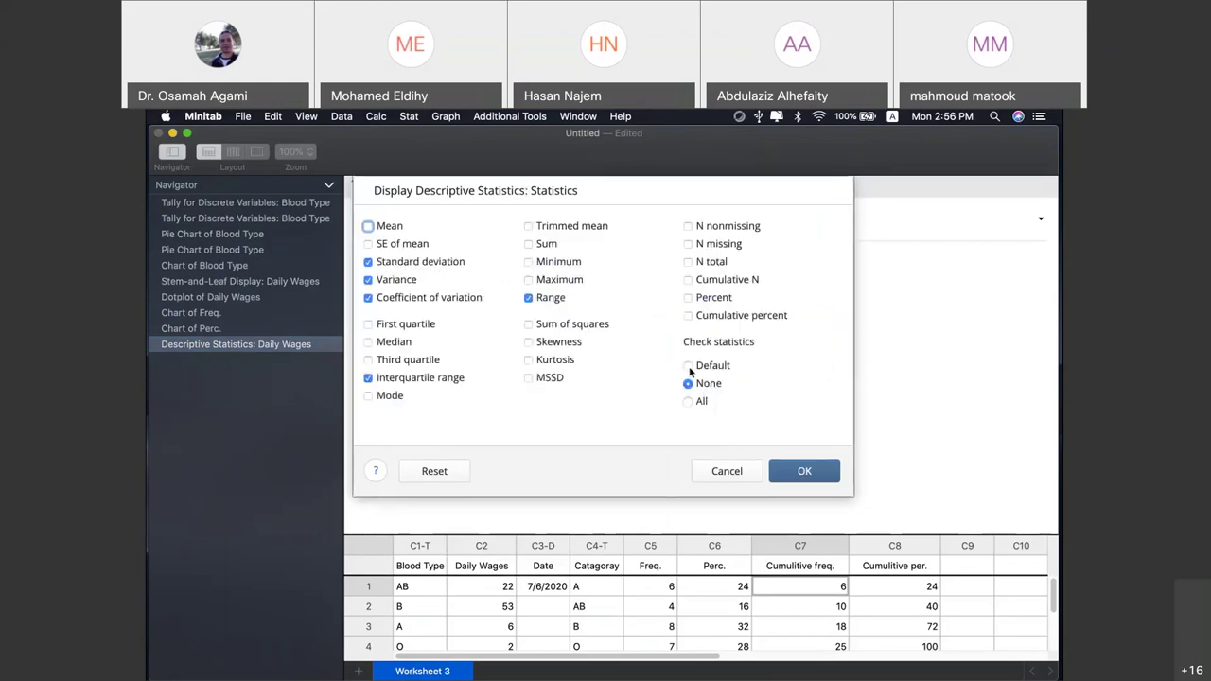
pyautogui.click(688, 365)
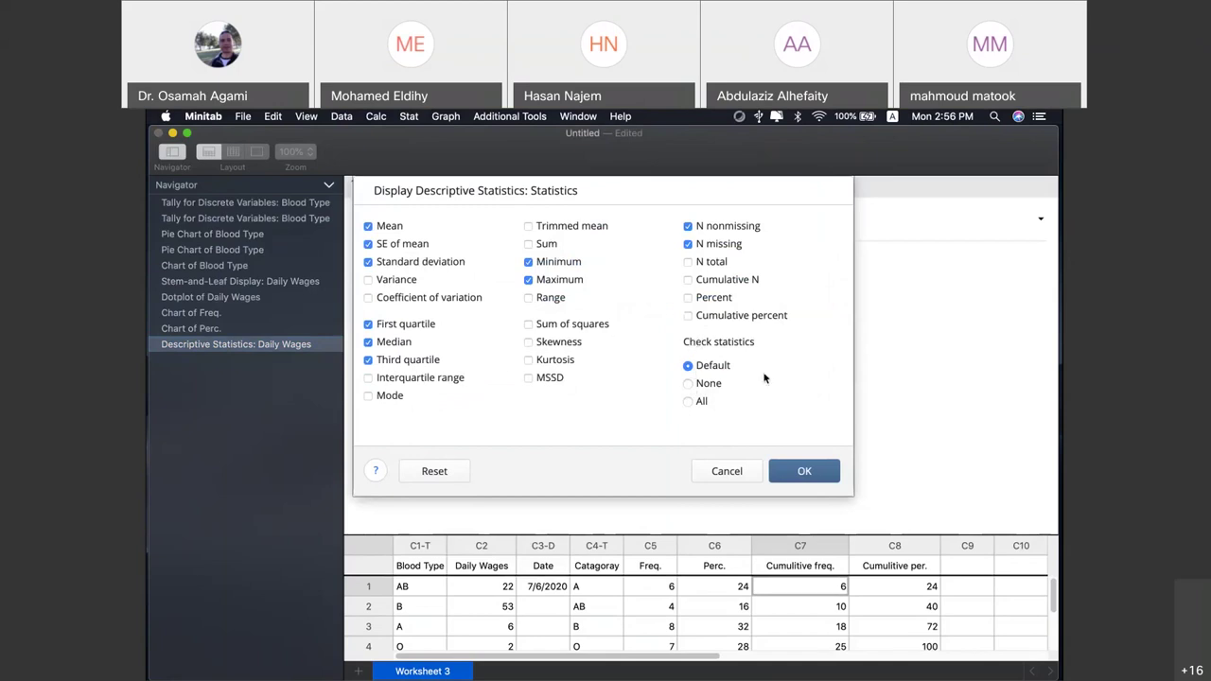
pyautogui.click(791, 468)
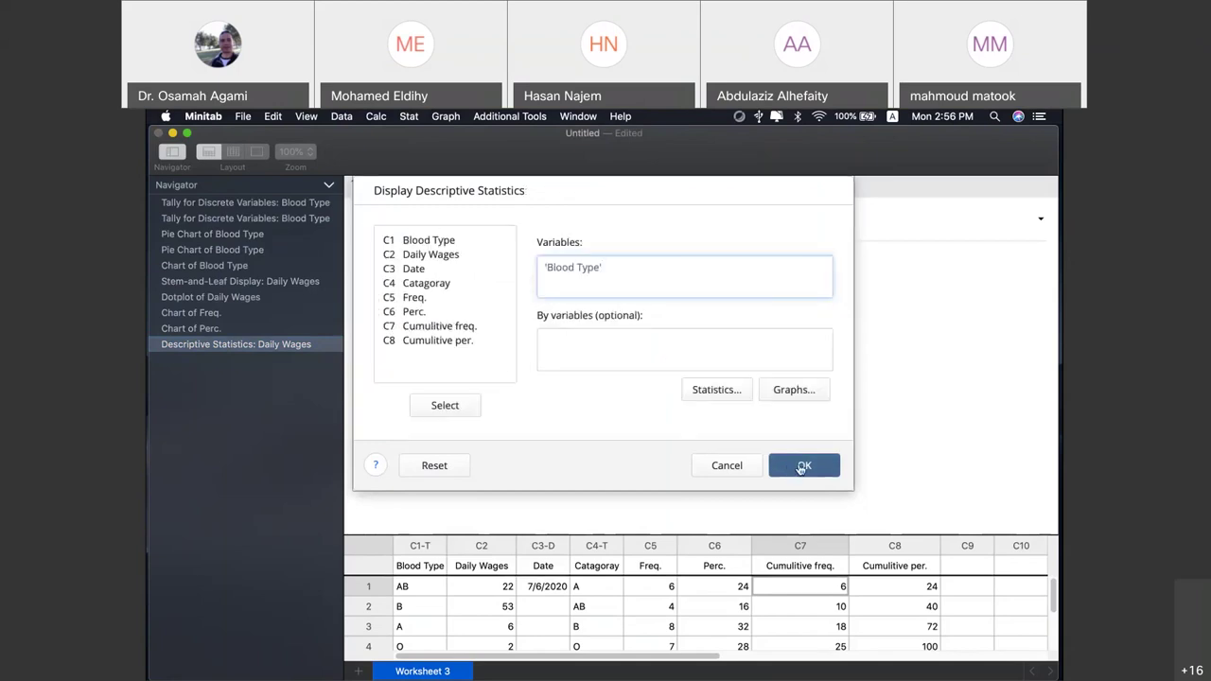
pyautogui.click(802, 467)
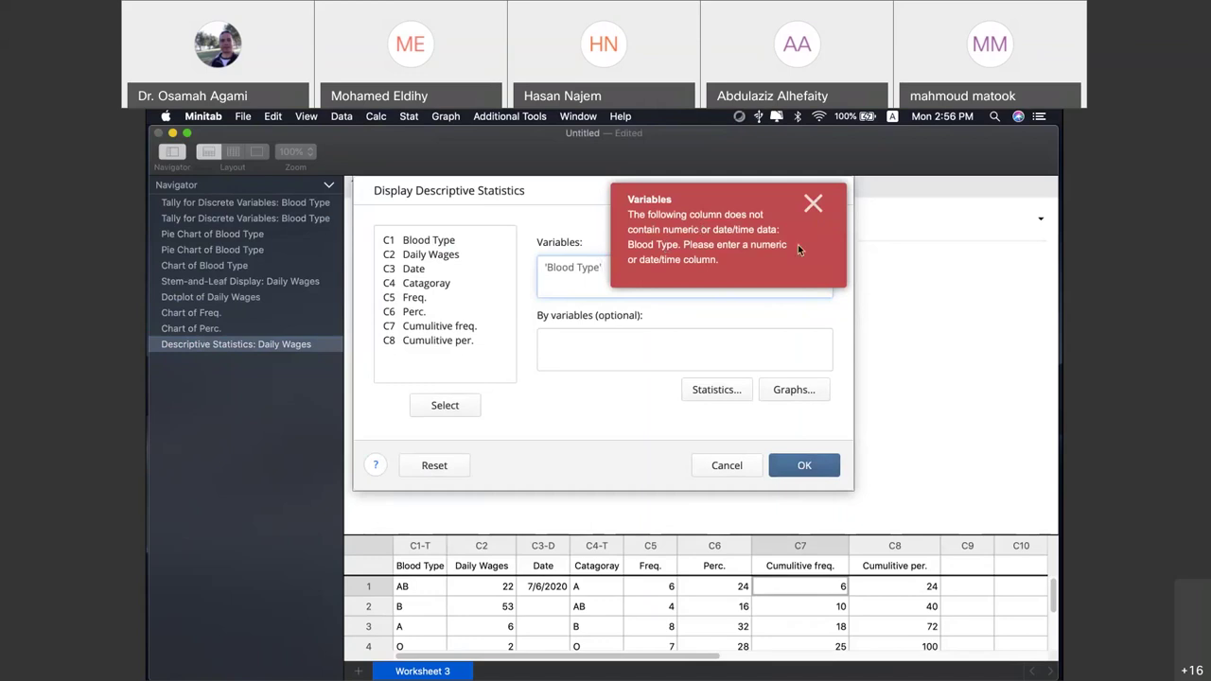
# Try to display only the mode for Blood Type, and cancel the descriptive statistics with the variable cleared
pyautogui.click(712, 389)
pyautogui.click(688, 383)
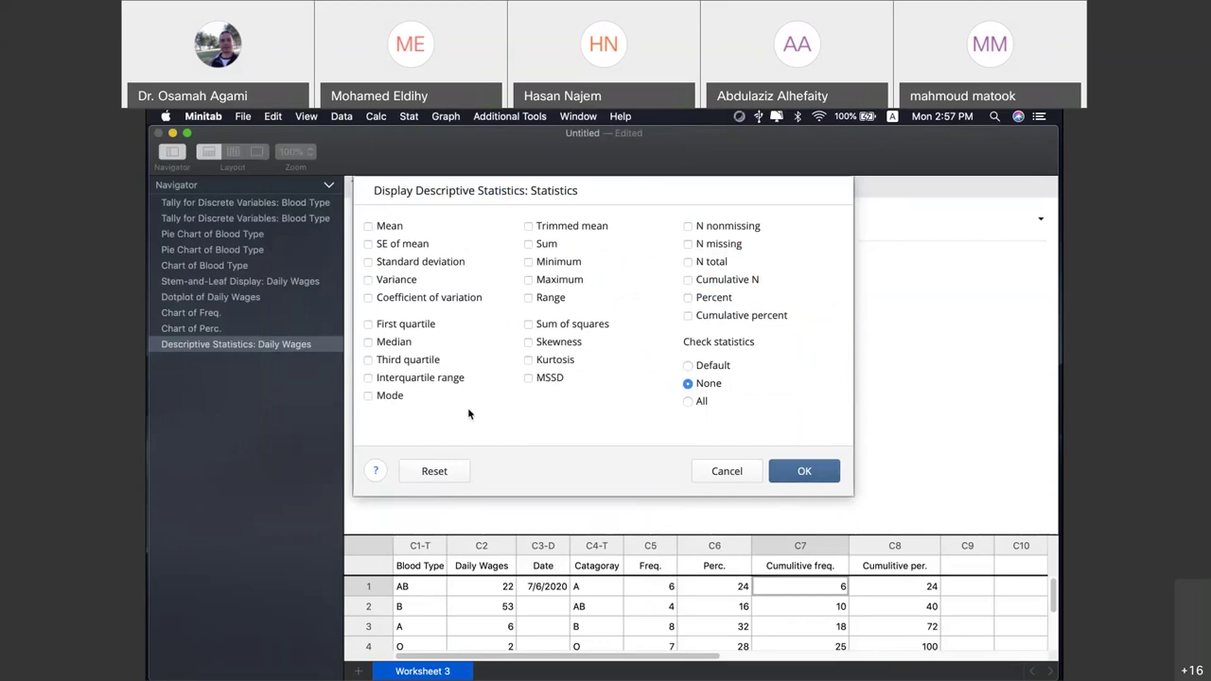
pyautogui.click(444, 396)
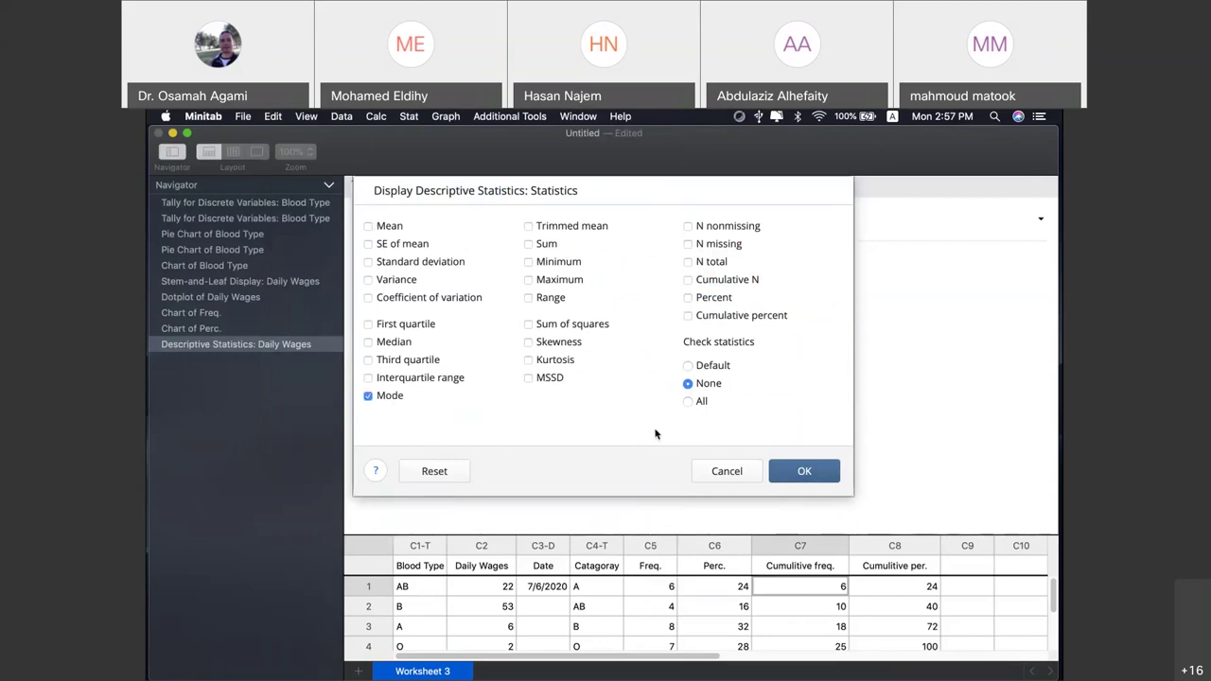
pyautogui.click(804, 473)
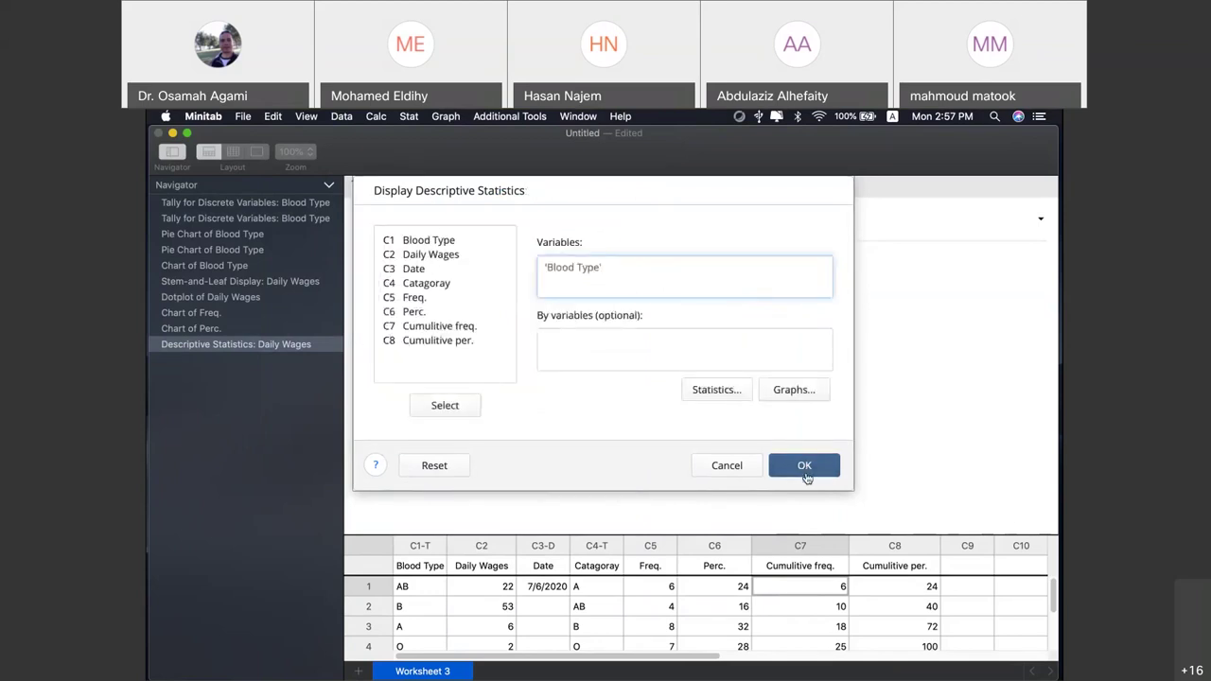
pyautogui.click(805, 476)
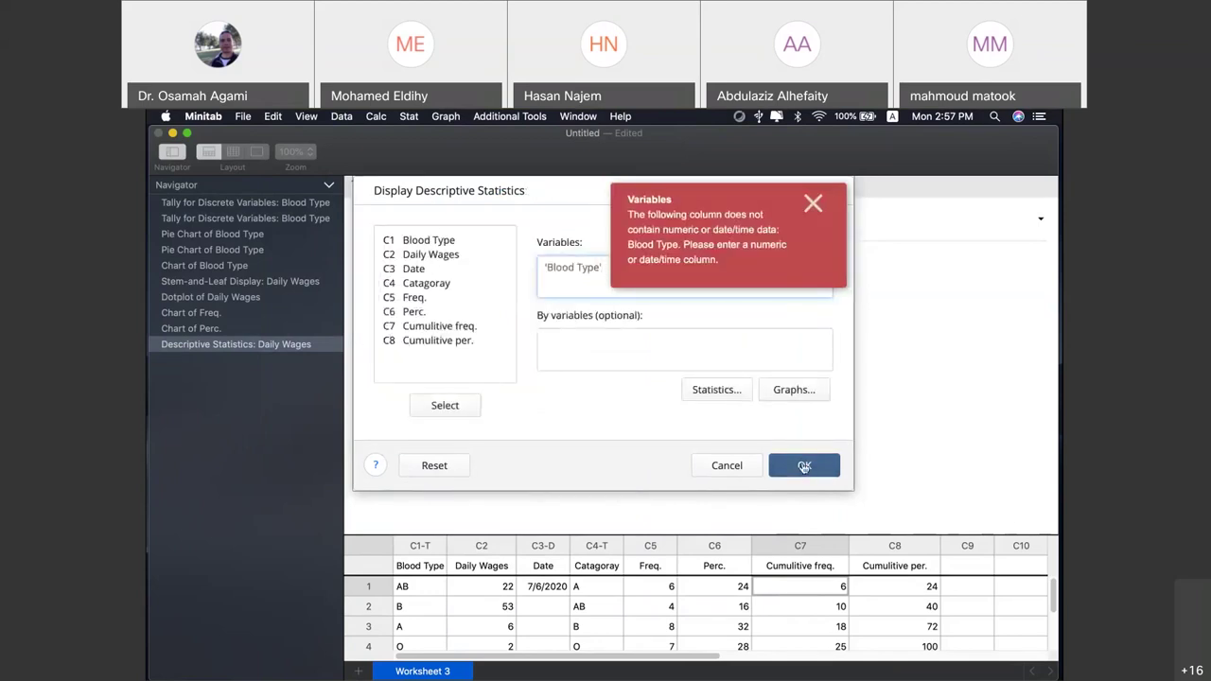
pyautogui.click(797, 244)
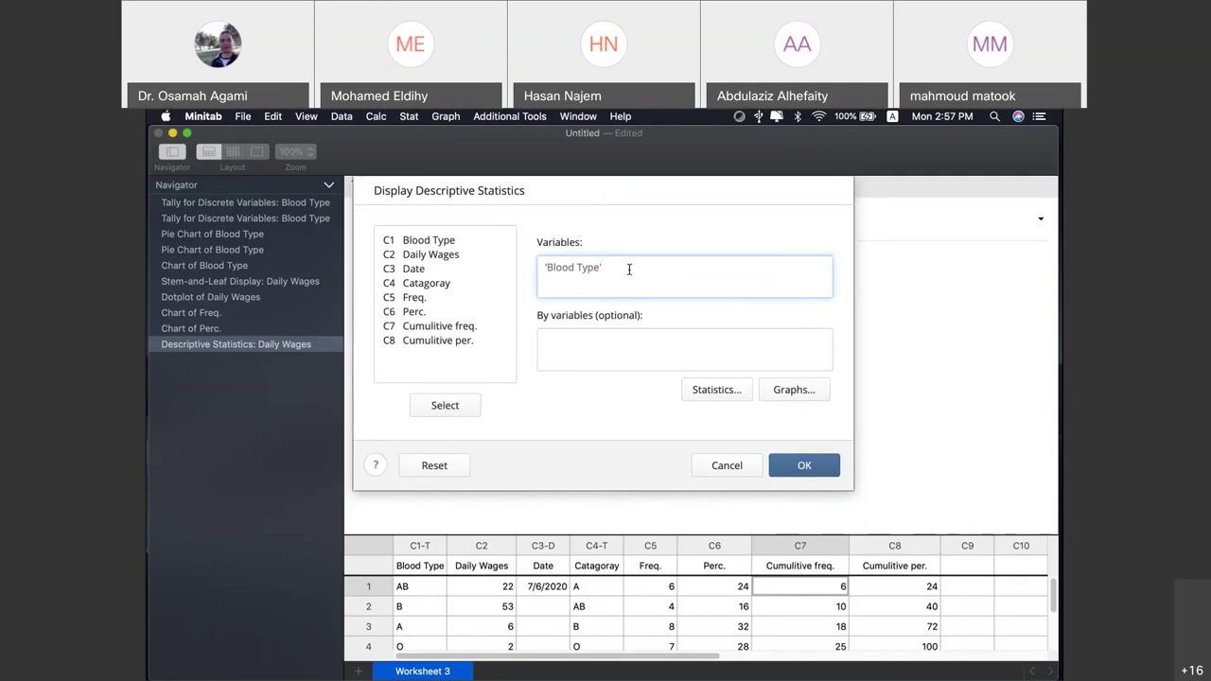
pyautogui.moveTo(598, 268); pyautogui.dragTo(544, 271)
pyautogui.press('BackSpace')
pyautogui.click(719, 469)
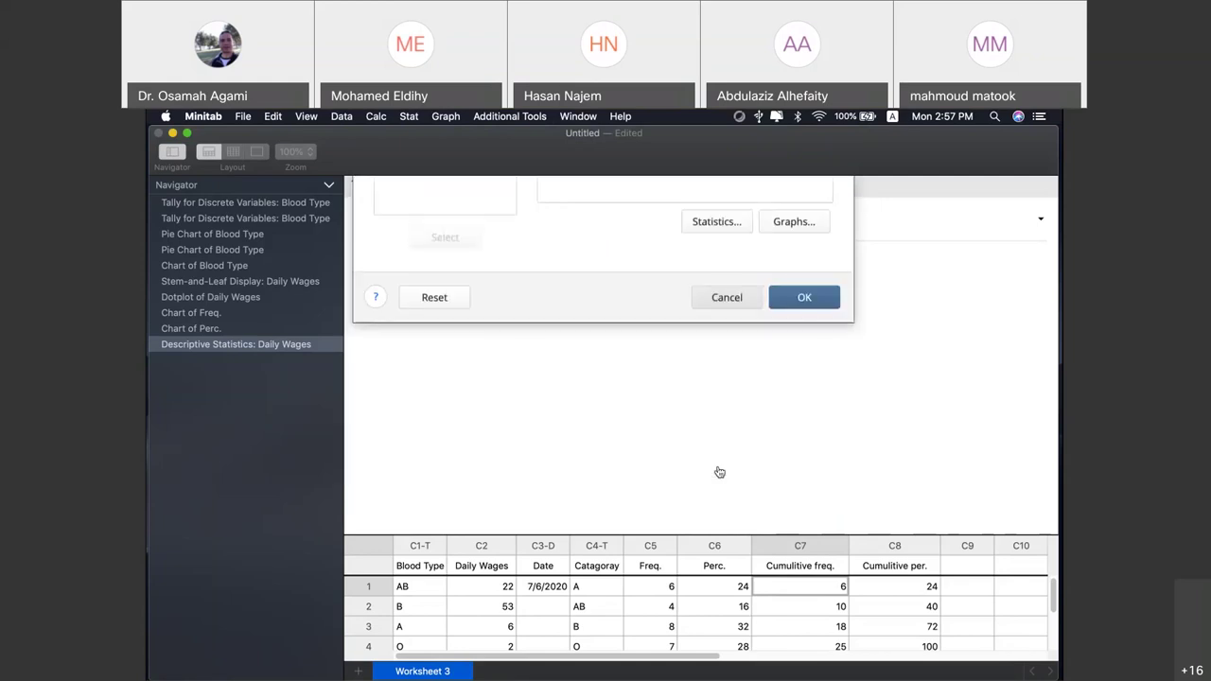